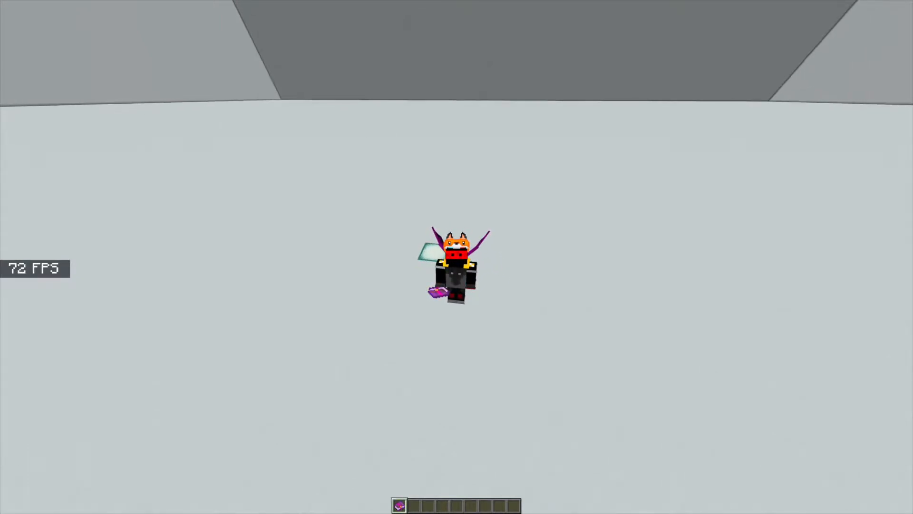
- Switch to first-person view and throw two ender pearls across the room
key("F5")
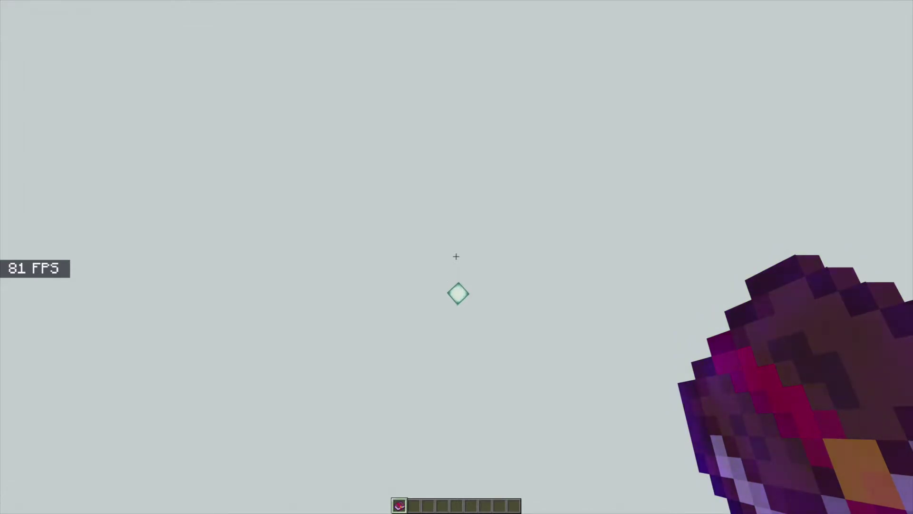
right_click(455, 257)
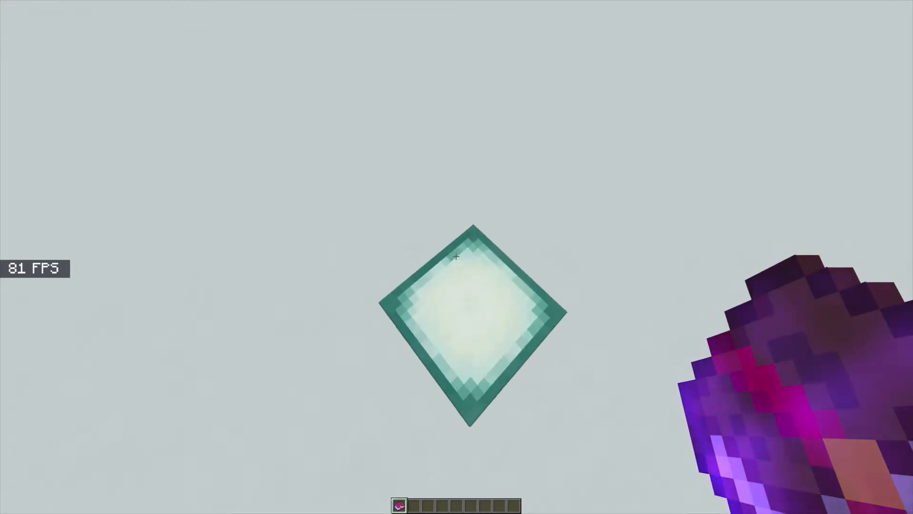
key("2")
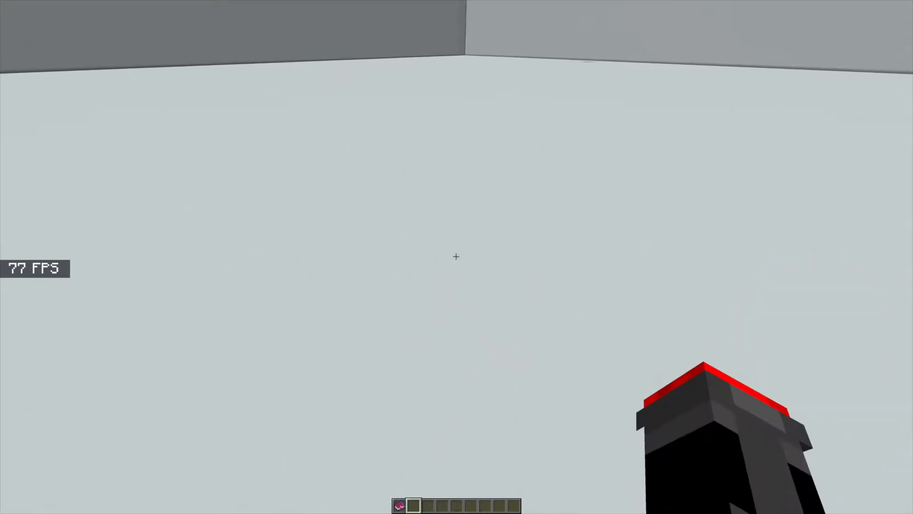
right_click(456, 256)
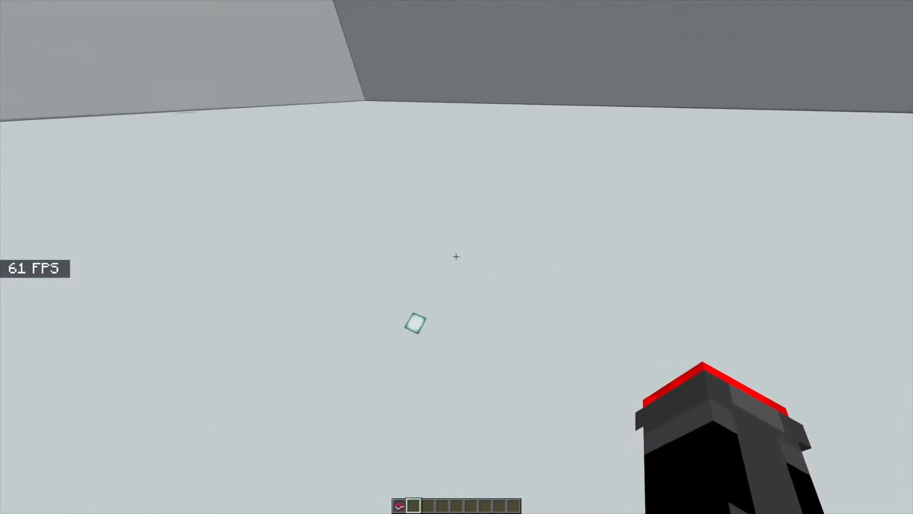
- Cycle the hotbar back to the Slimefun Guide and briefly check the inventory
key("1")
key("2")
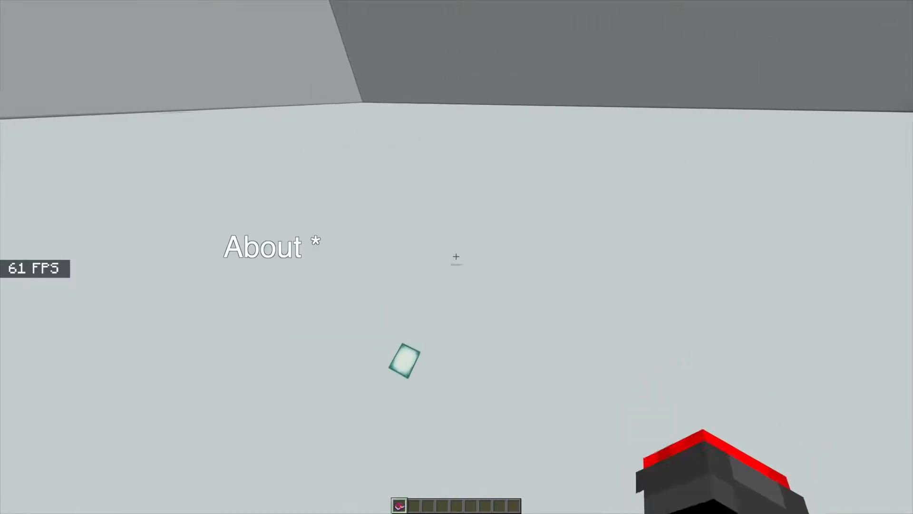
key("1")
key("e")
key("Escape")
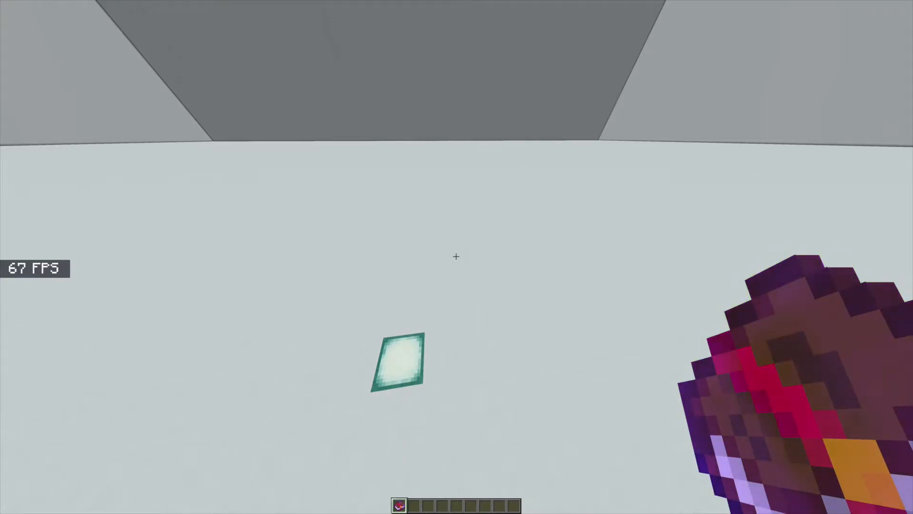
- Unlock research entries like Ore Washer and Automated Gold Pan in the guide, then close it
right_click(456, 256)
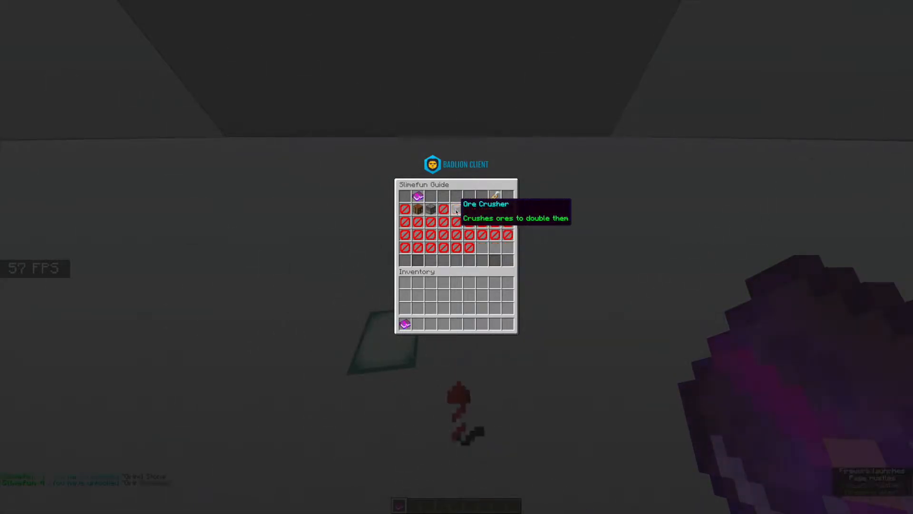
left_click(457, 209)
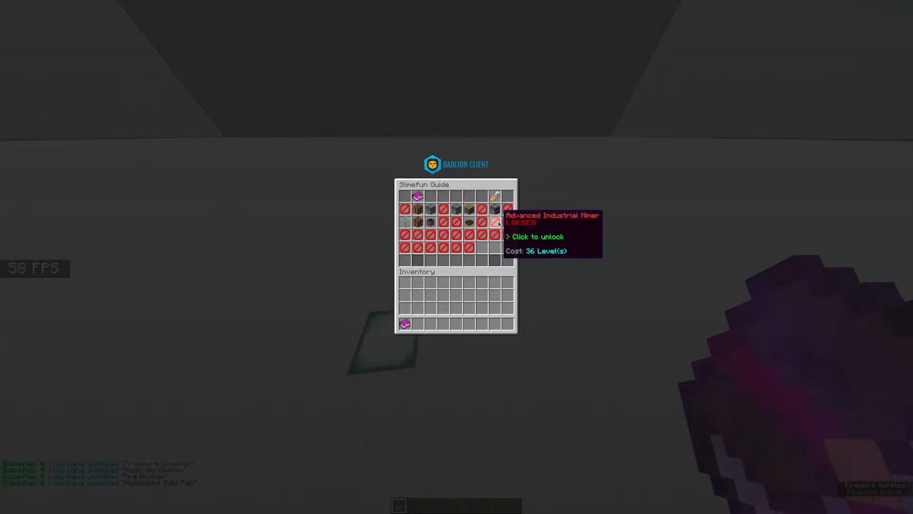
key("Escape")
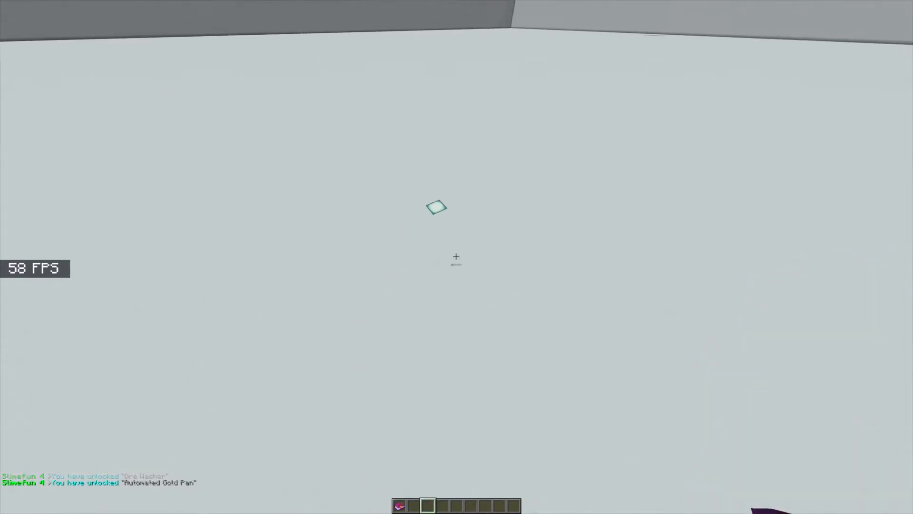
scroll(455, 256, "down", 1)
- Run /sf research all, then /i dispenser and /i craftbench to obtain both blocks
right_click(456, 256)
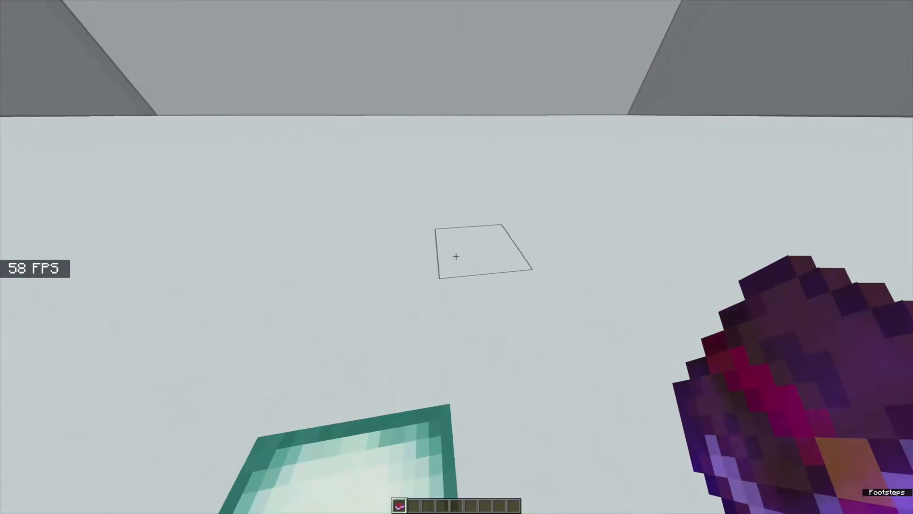
key("e")
key("Escape")
type("/")
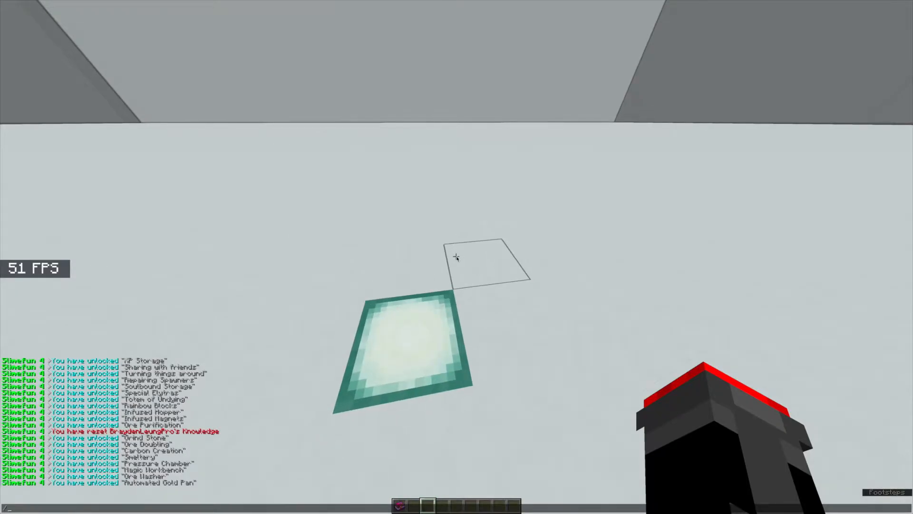
type("sf research alld")
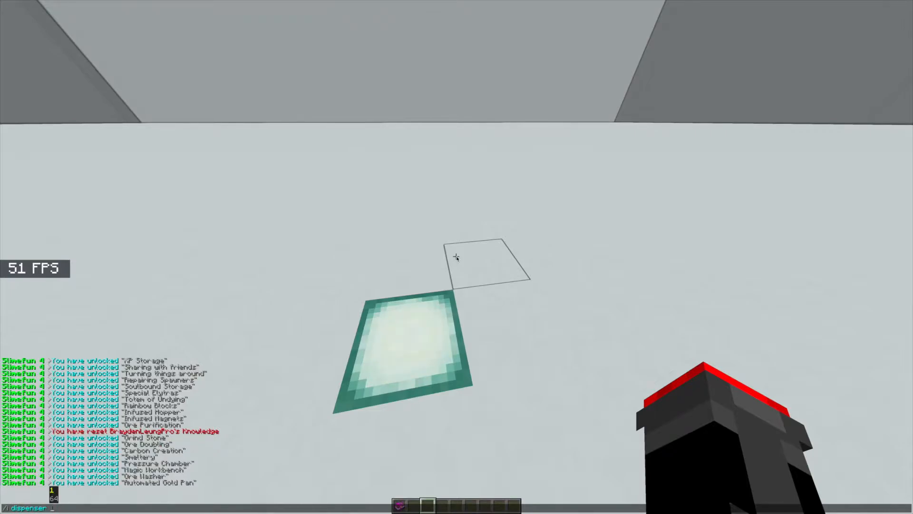
key("Return")
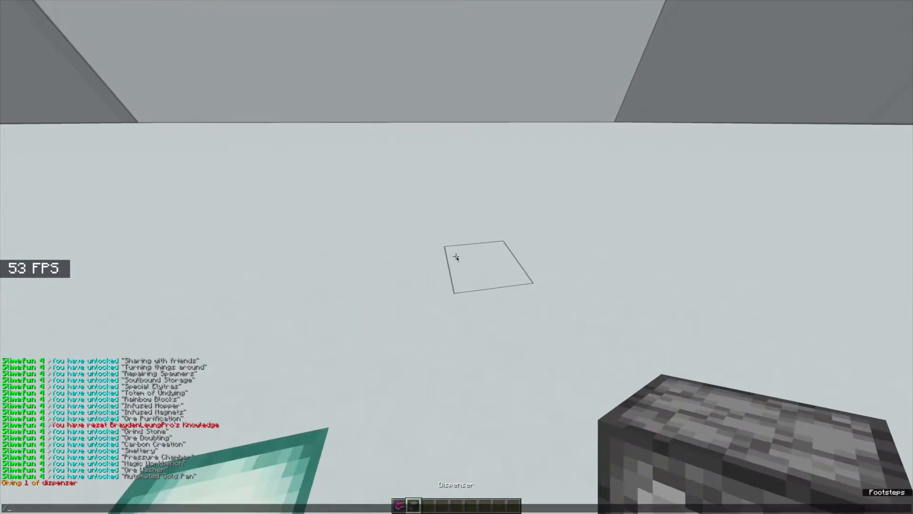
type("ic")
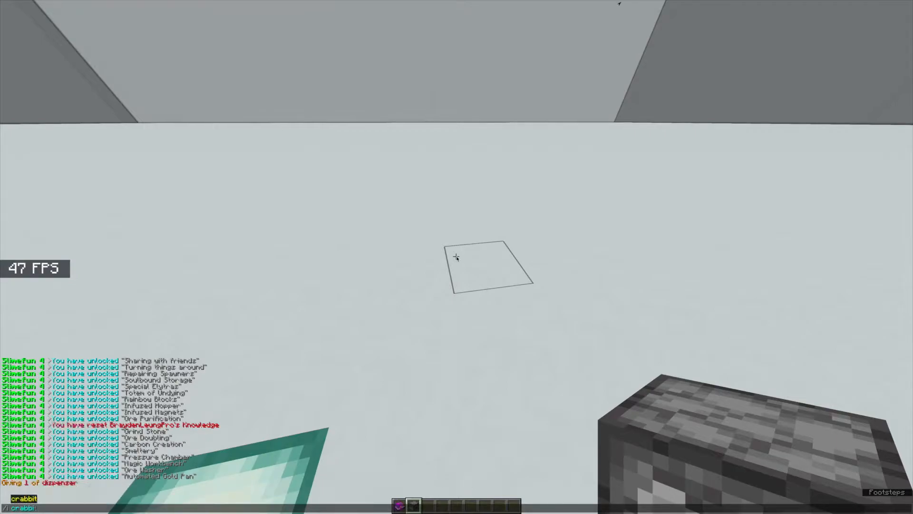
type("raftbench")
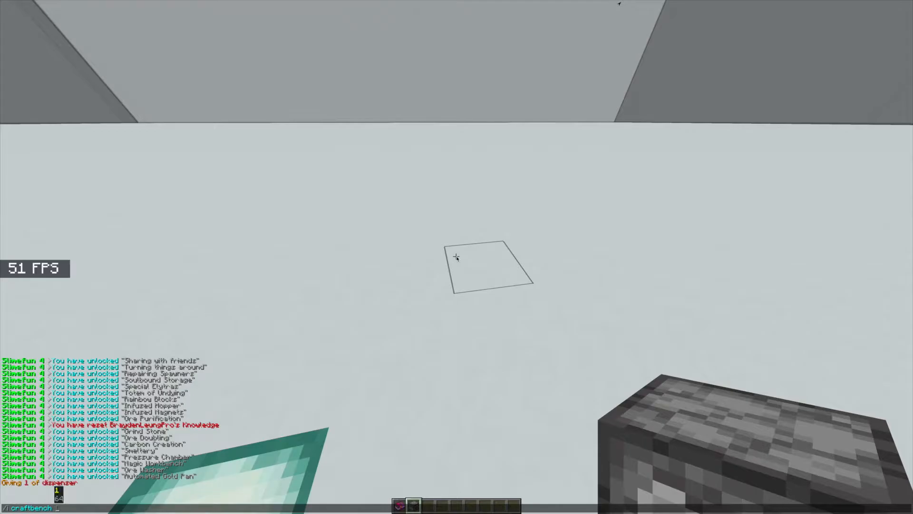
key("Return")
- Place the first dispenser on the floor with a crafting table on top
right_click(456, 257)
key("2")
right_click(455, 256)
key("1")
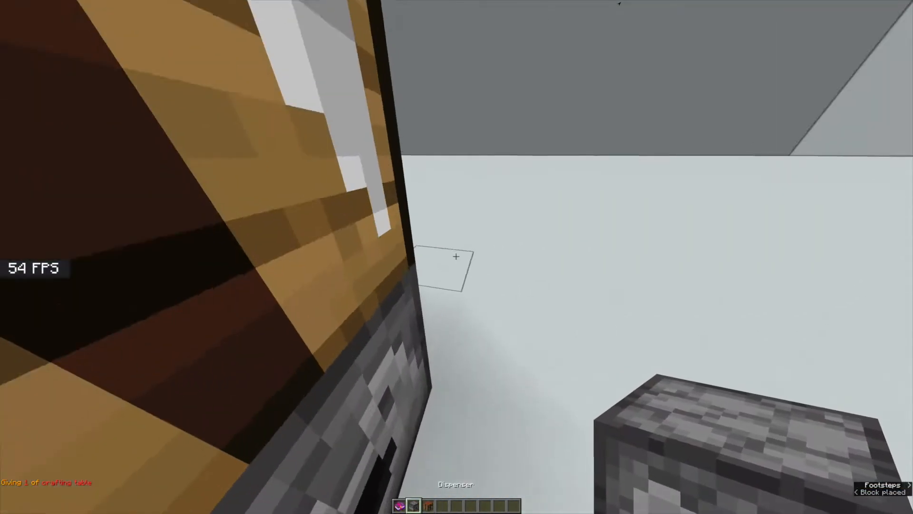
key("s")
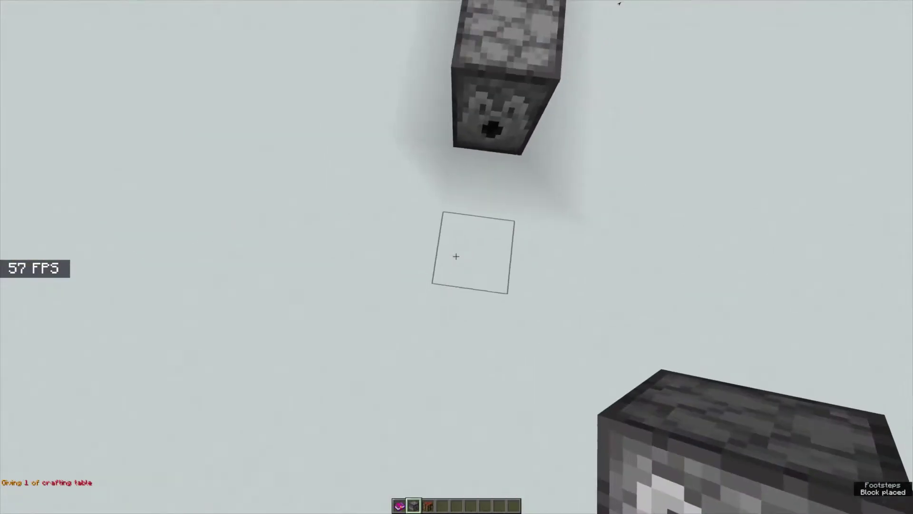
- Extend the row with three more dispensers and start topping them with crafting tables
right_click(457, 257)
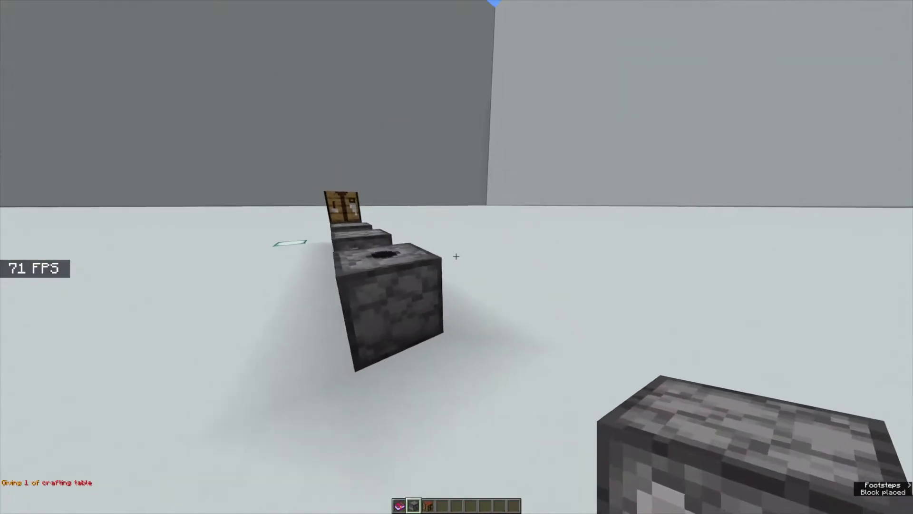
right_click(457, 257)
right_click(457, 256)
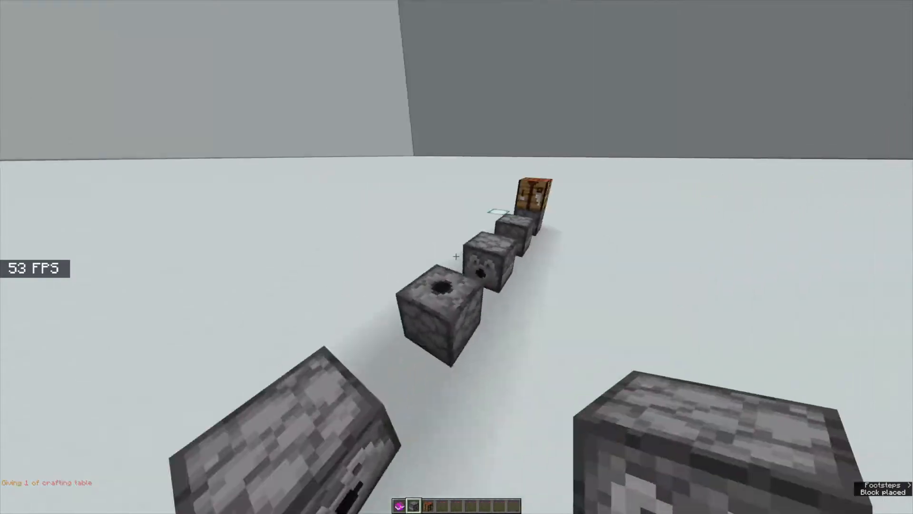
key("w")
key("3")
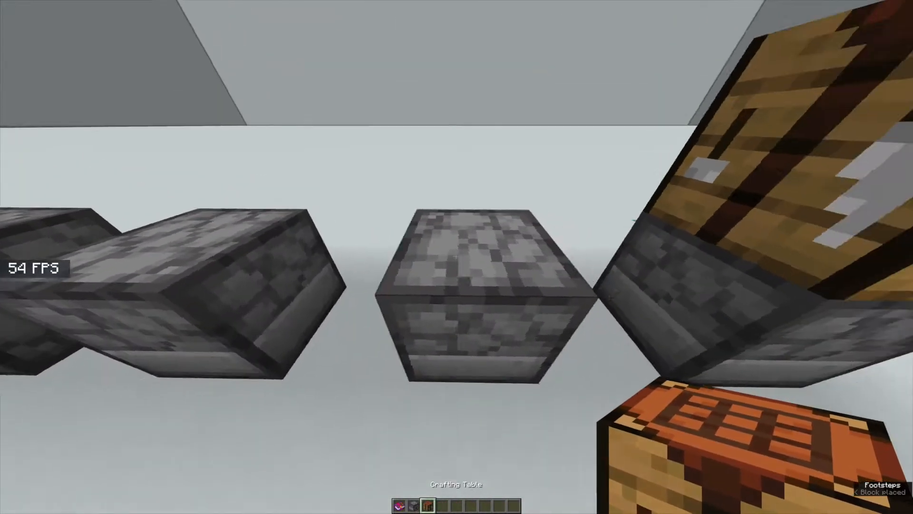
key("w")
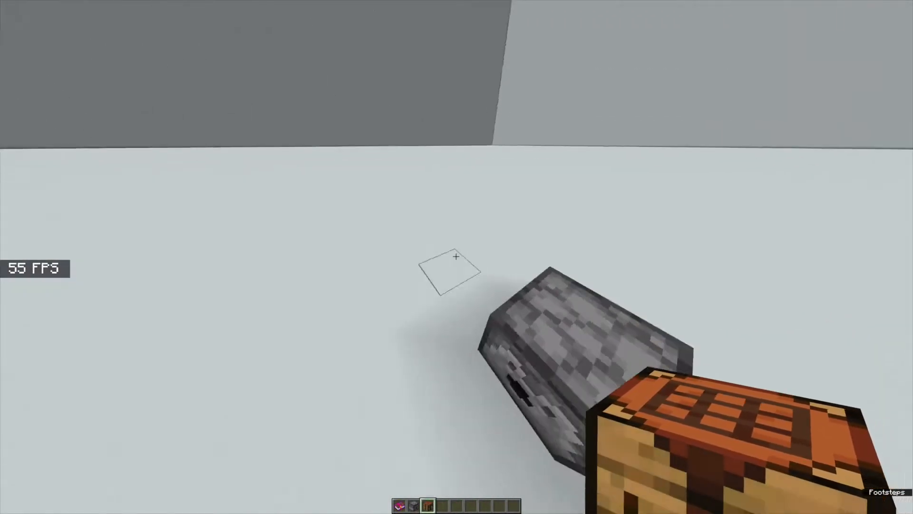
right_click(457, 256)
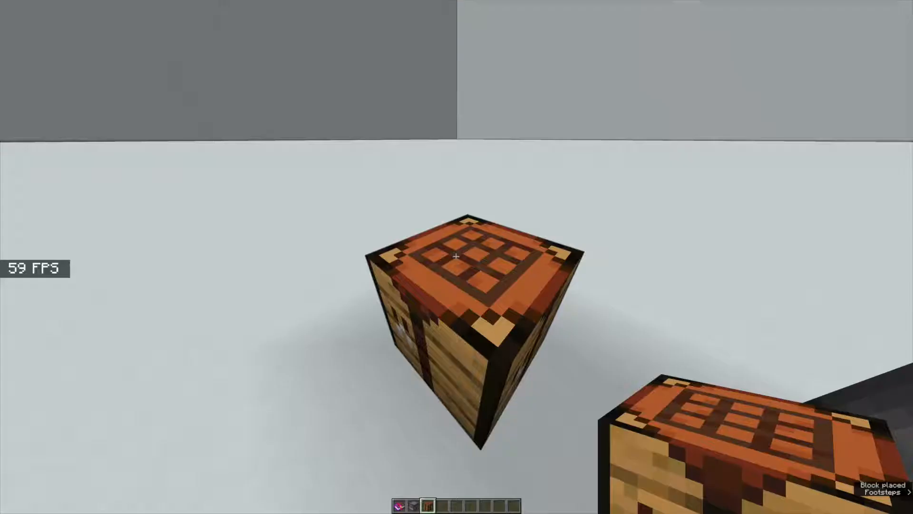
right_click(457, 258)
- Fix a misplaced table by setting a dispenser beneath it and patching the floor with white concrete
left_click(457, 256)
key("2")
left_click(457, 257)
right_click(457, 257)
key("4")
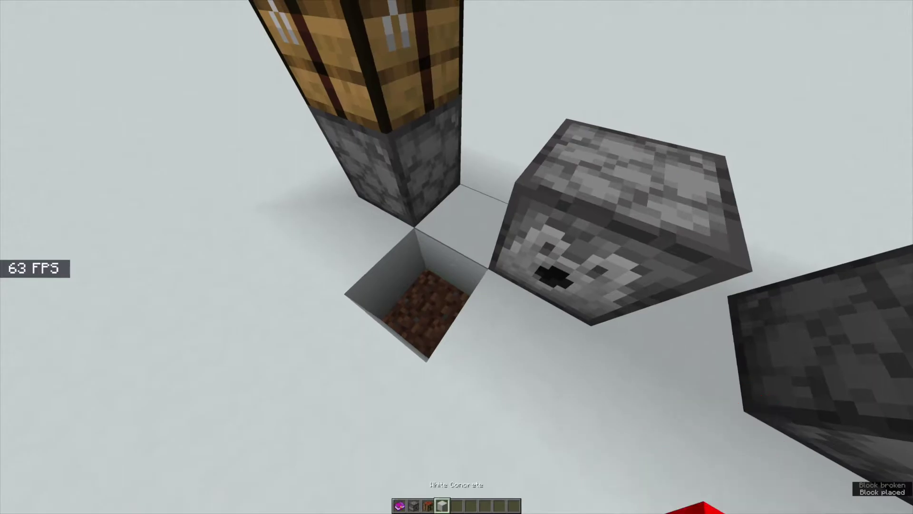
right_click(457, 257)
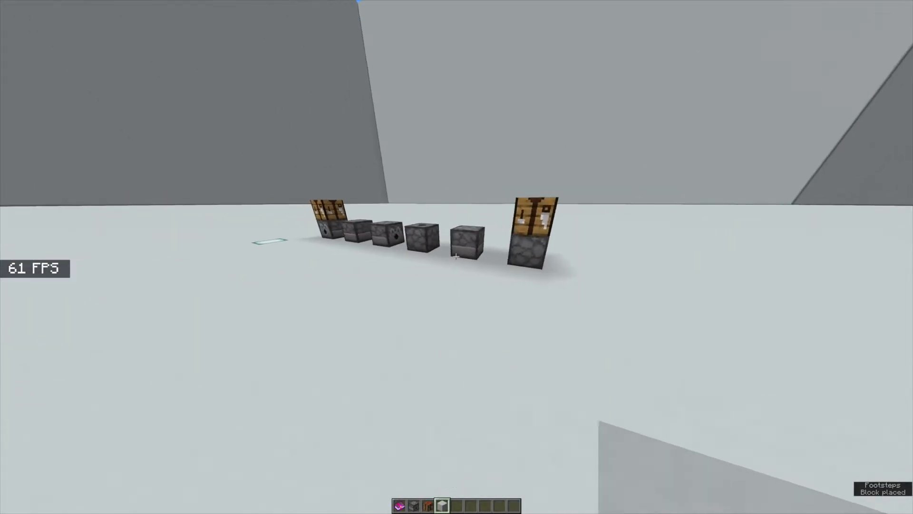
- Test the dispenser workbenches empty-handed, removing one misplaced crafting table
key("6")
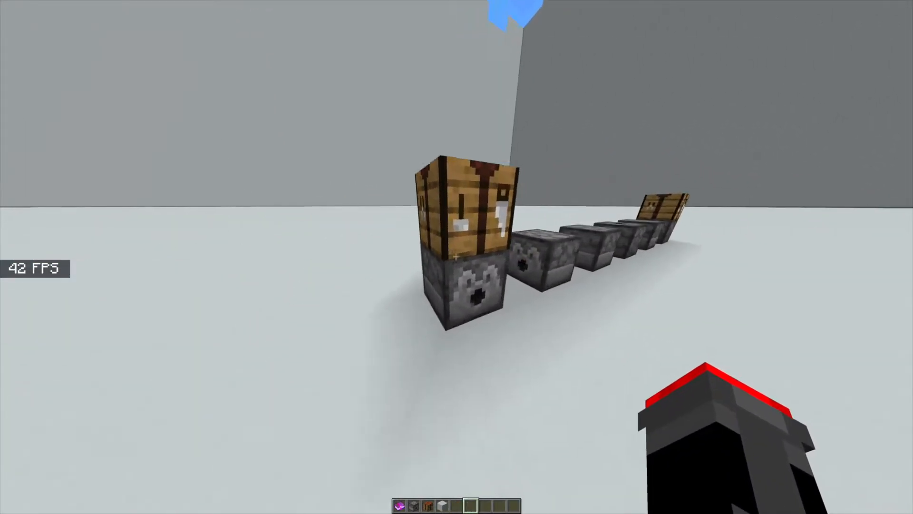
right_click(457, 257)
key("3")
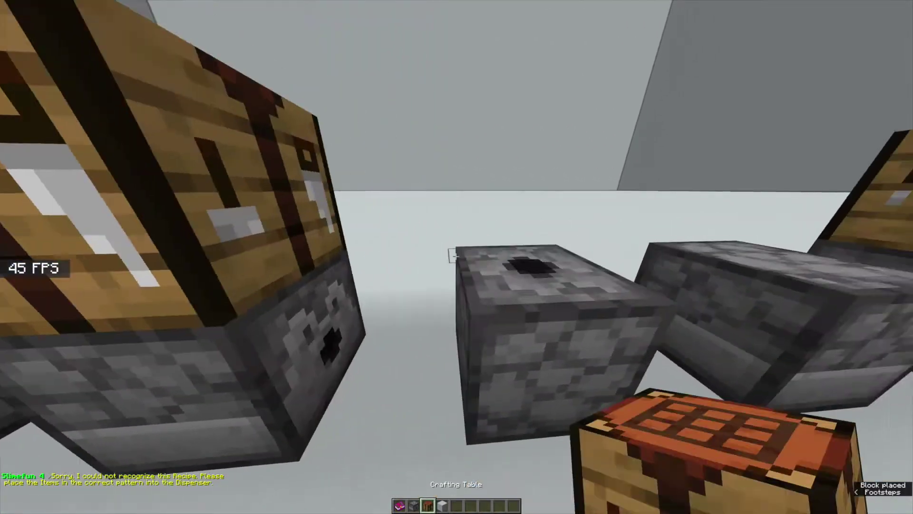
right_click(456, 257)
left_click(457, 257)
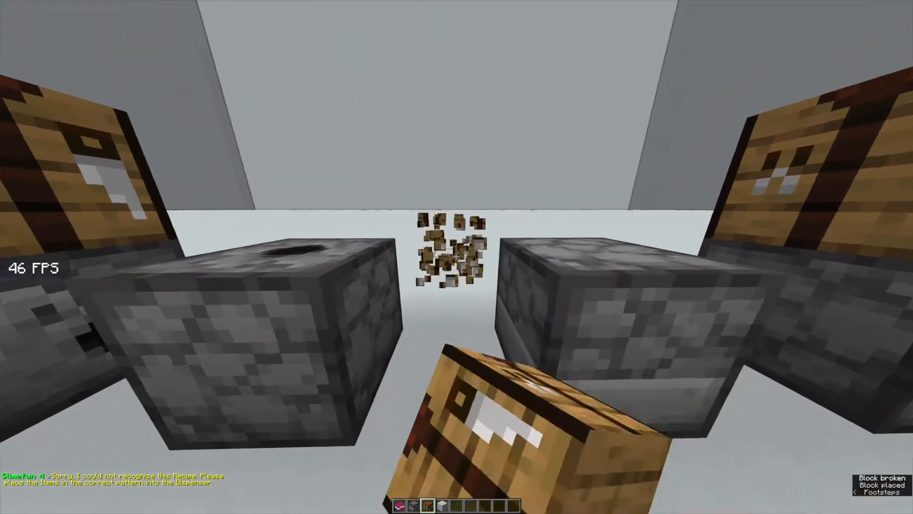
key("6")
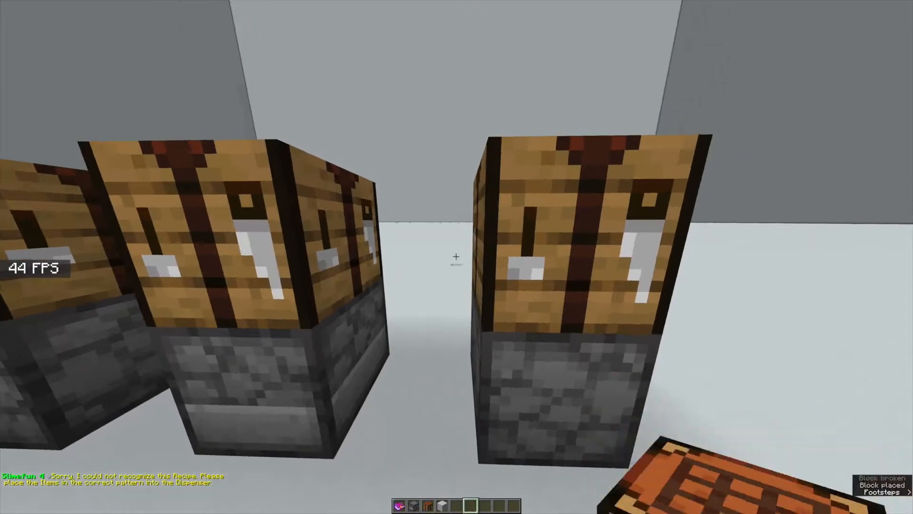
right_click(456, 257)
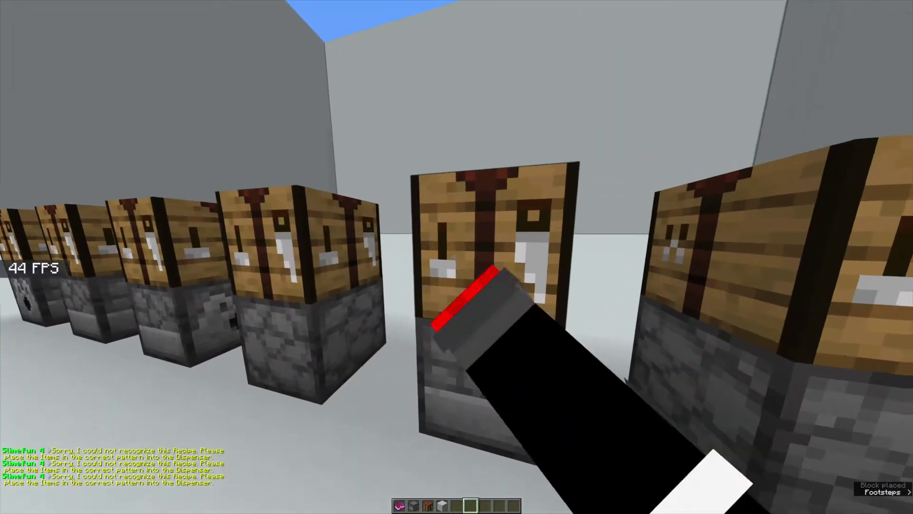
right_click(457, 258)
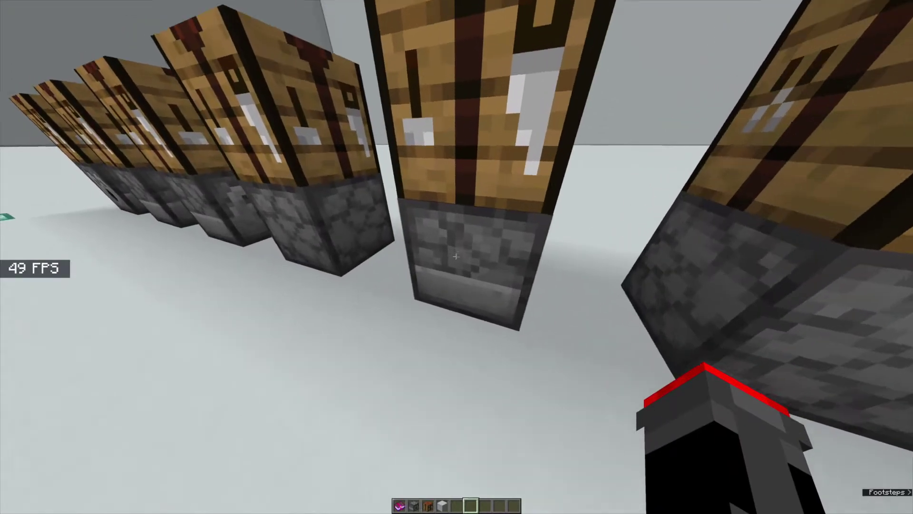
- Break every crafting table off the dispenser row
left_click(458, 257)
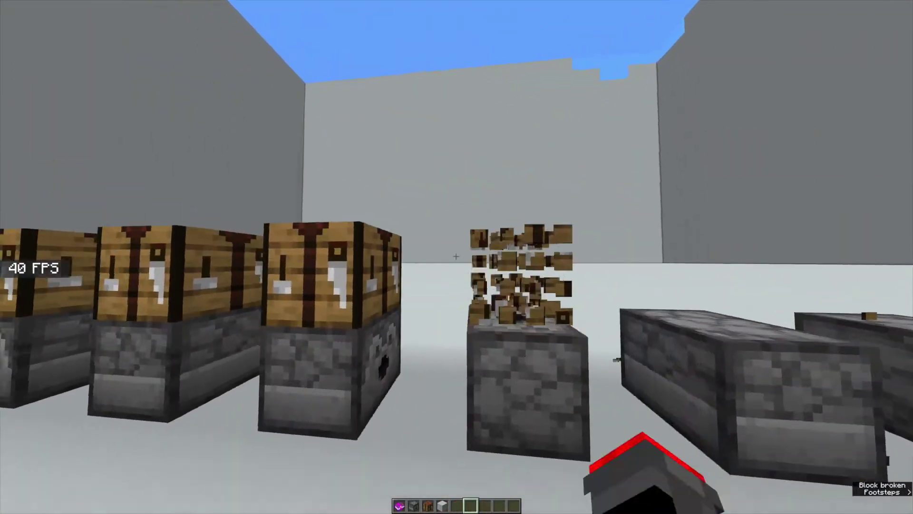
left_click(457, 257)
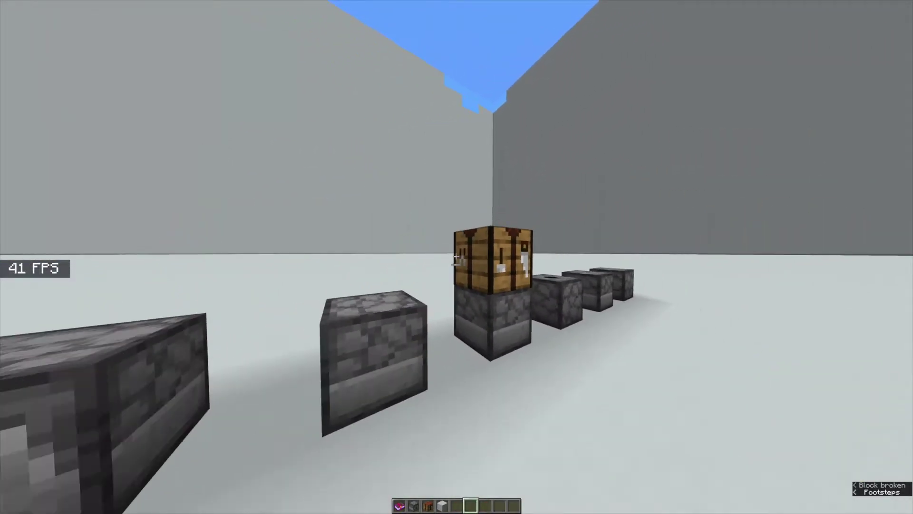
left_click(456, 257)
- Look up the Grind Stone recipe in the Slimefun Guide's machines category
key("1")
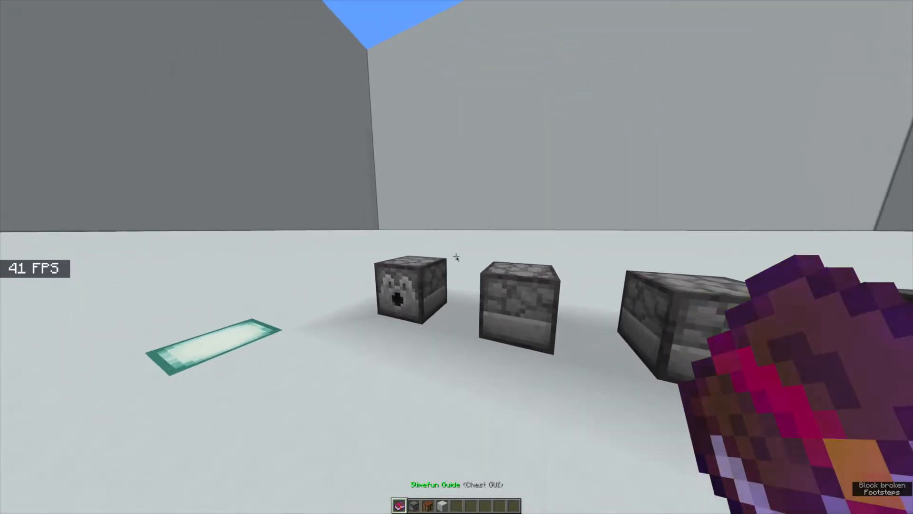
right_click(457, 257)
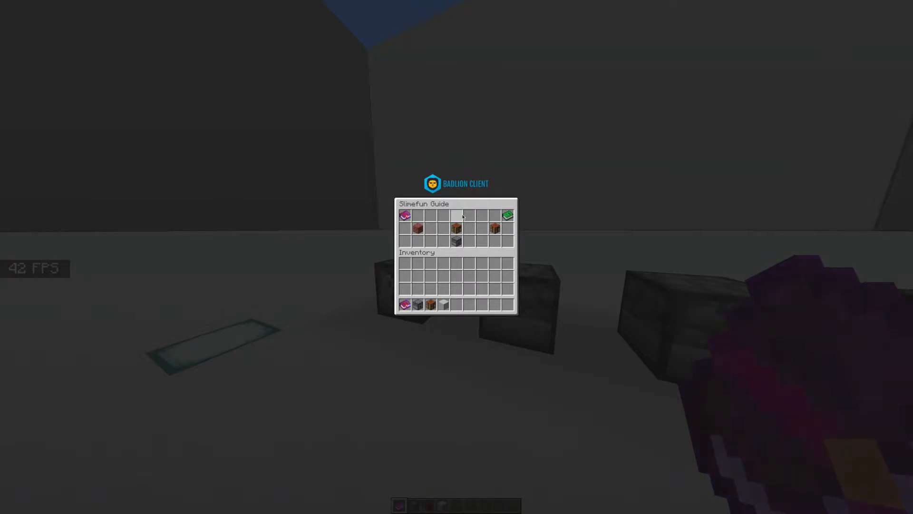
left_click(402, 214)
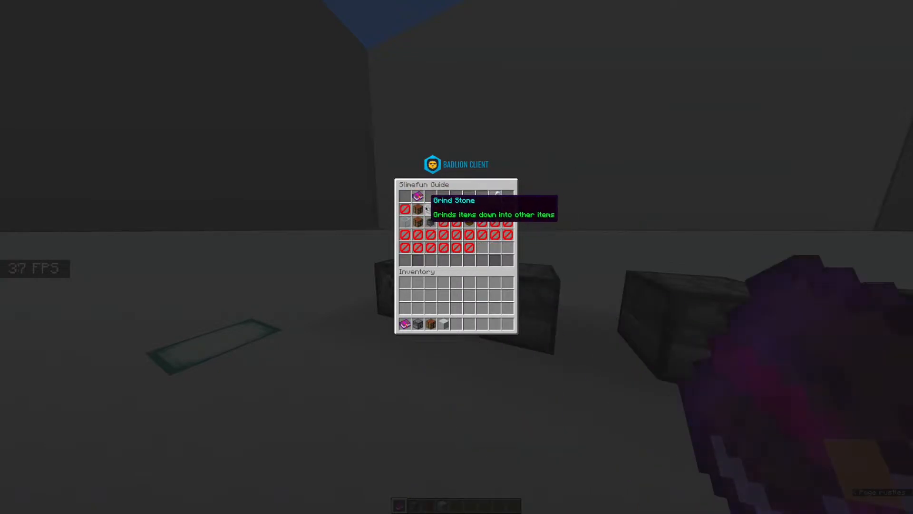
left_click(418, 209)
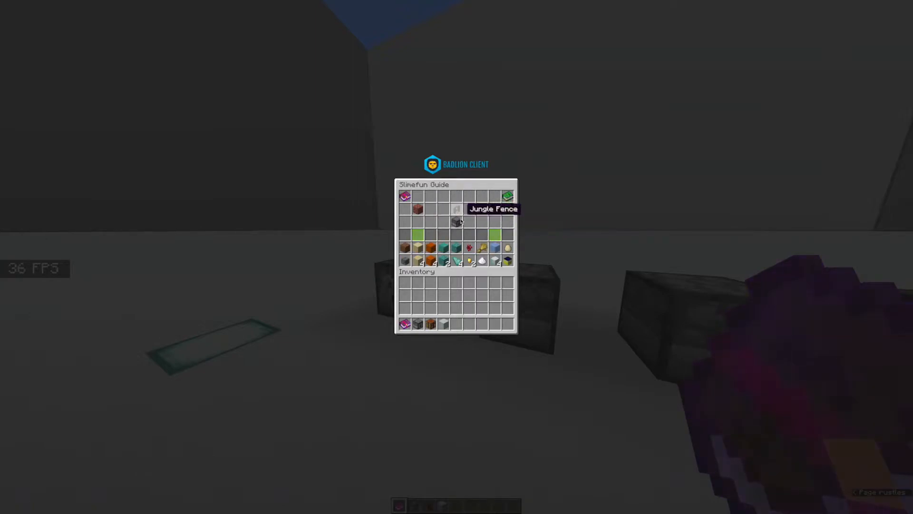
key("Escape")
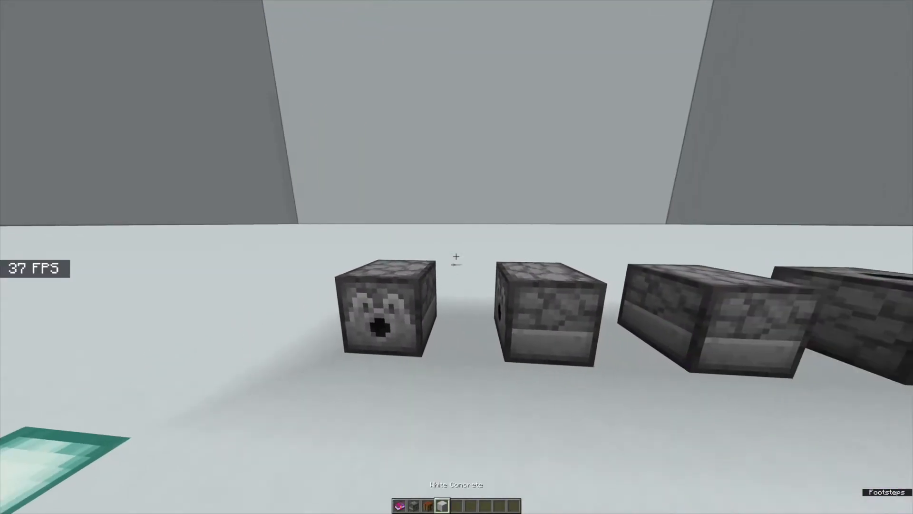
- Check the chat history and look inside one of the dispensers
key("e")
key("Escape")
key("t")
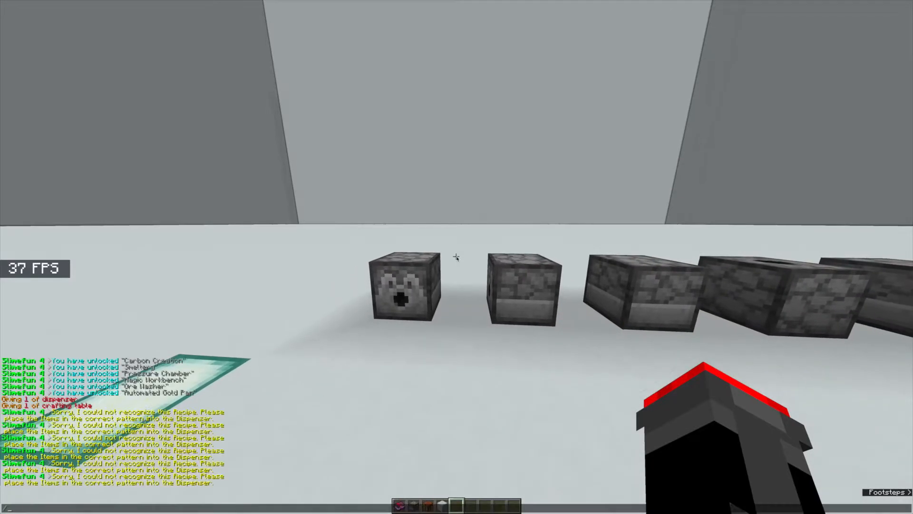
key("Escape")
key("w")
right_click(457, 257)
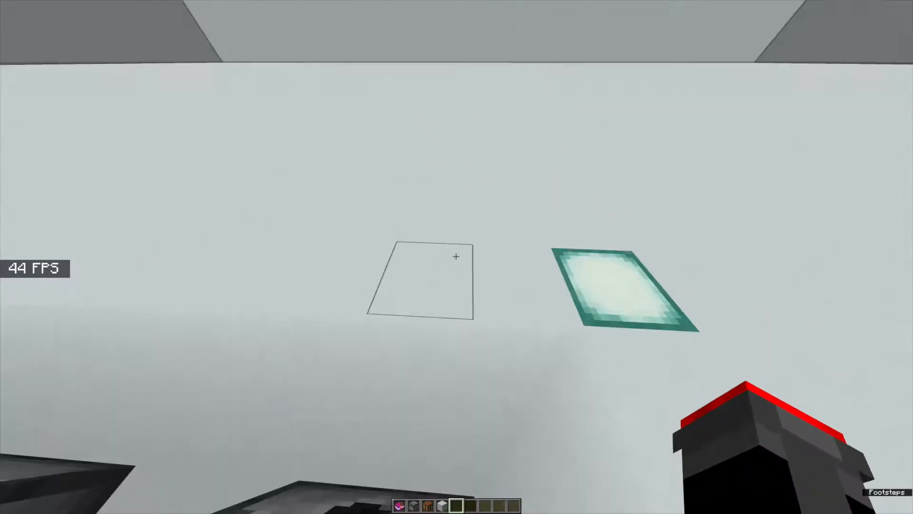
- Give oak fence by command and top every dispenser in the row with one
key("t")
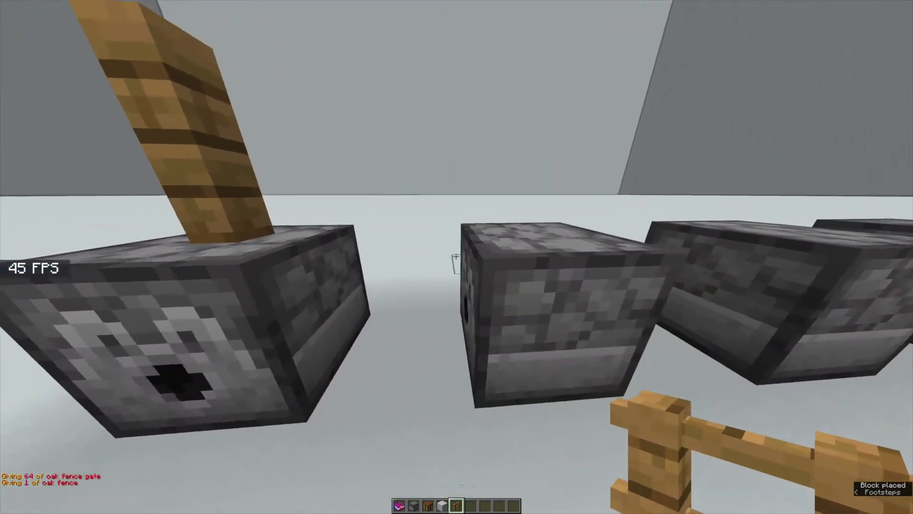
right_click(457, 257)
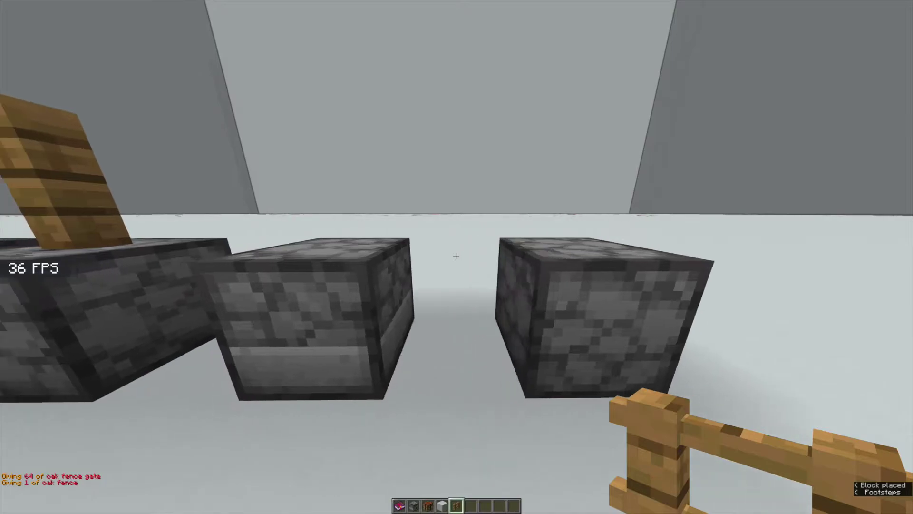
right_click(457, 256)
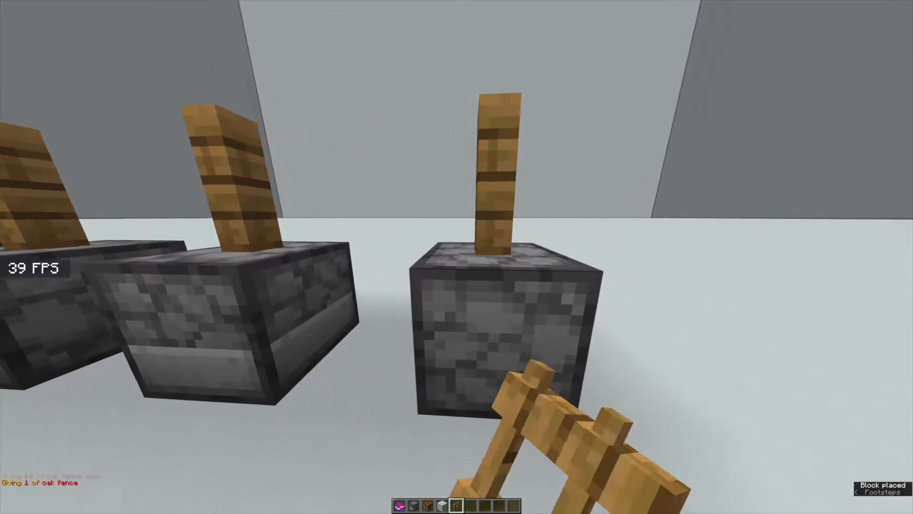
- Try using a newly built Grind Stone and read the resulting chat messages
key("1")
right_click(457, 257)
key("Escape")
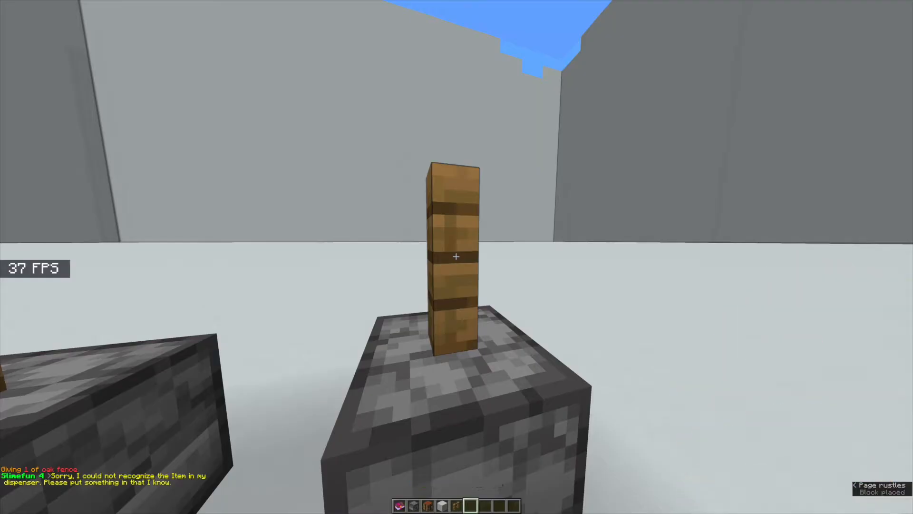
key("7")
key("t")
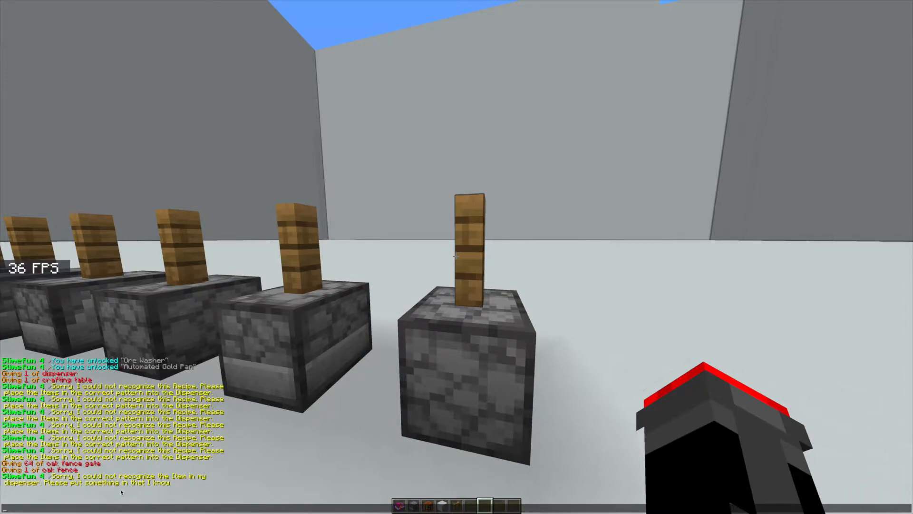
key("Escape")
- Inspect the contents of three Grind Stone dispensers in turn
right_click(456, 256)
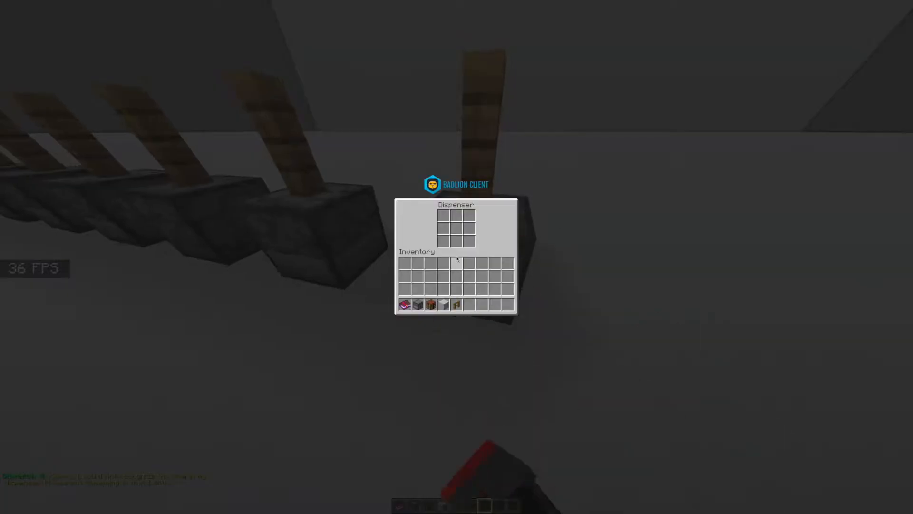
key("Escape")
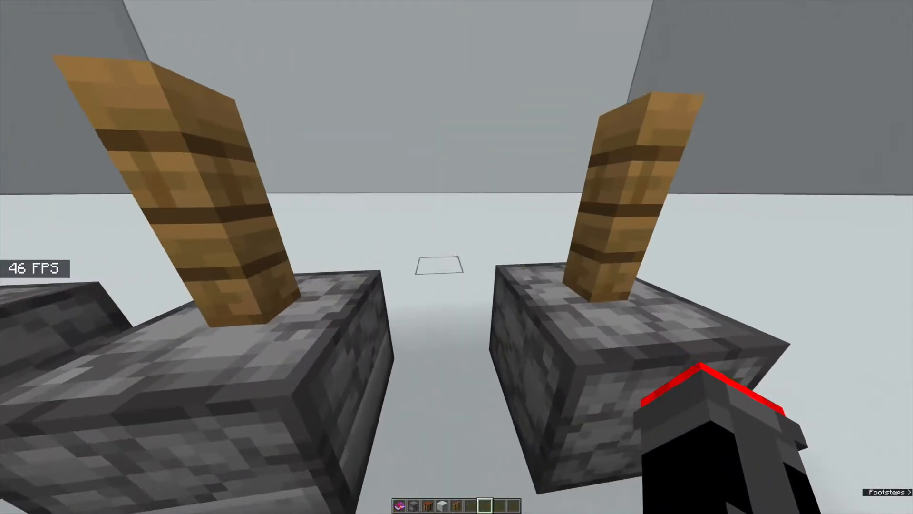
right_click(456, 257)
key("Escape")
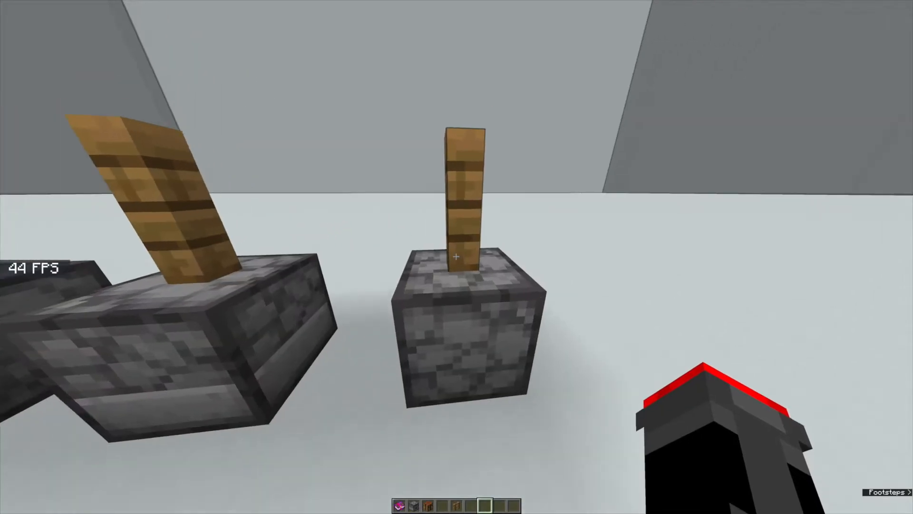
right_click(456, 257)
key("Escape")
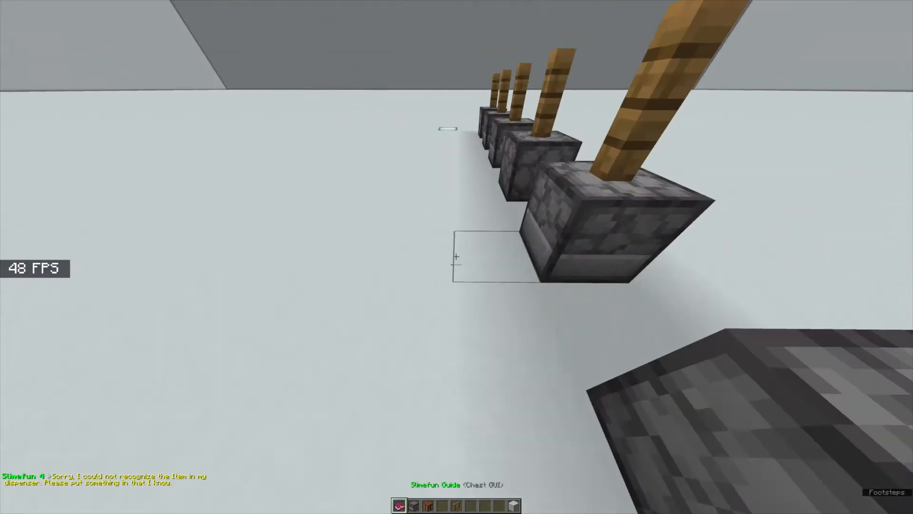
- Step back from the row and reopen the Slimefun Guide briefly
key("1")
key("s")
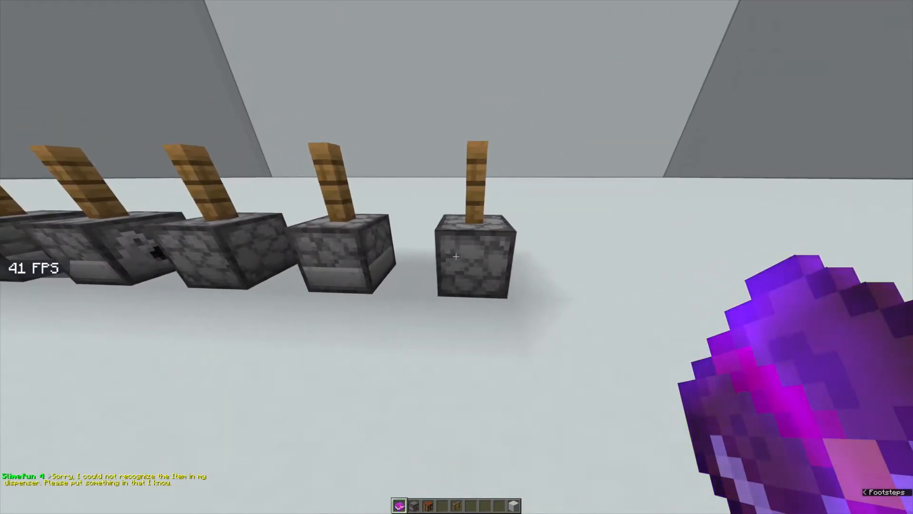
right_click(455, 256)
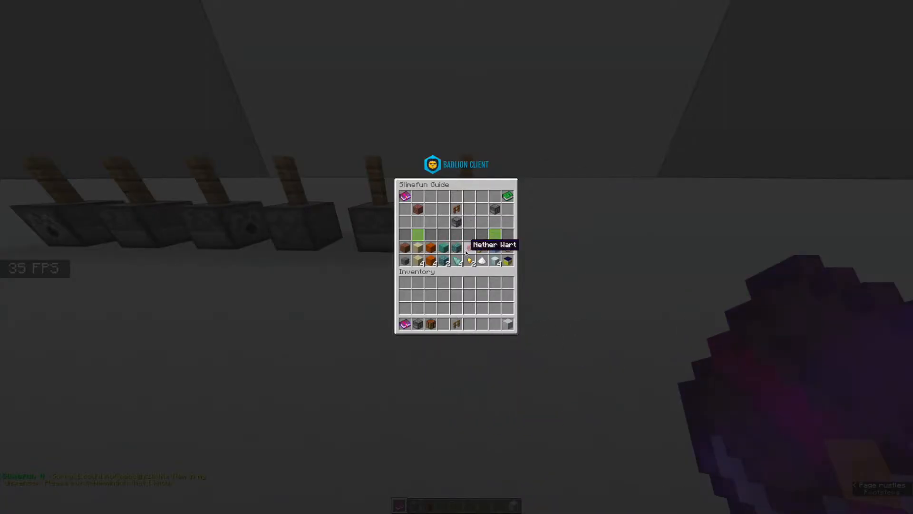
key("Escape")
type("/")
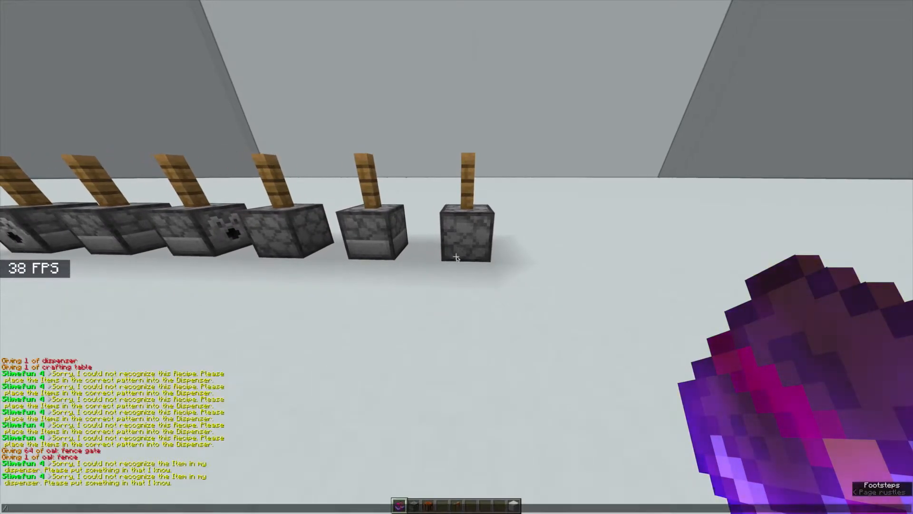
type("tnether_w")
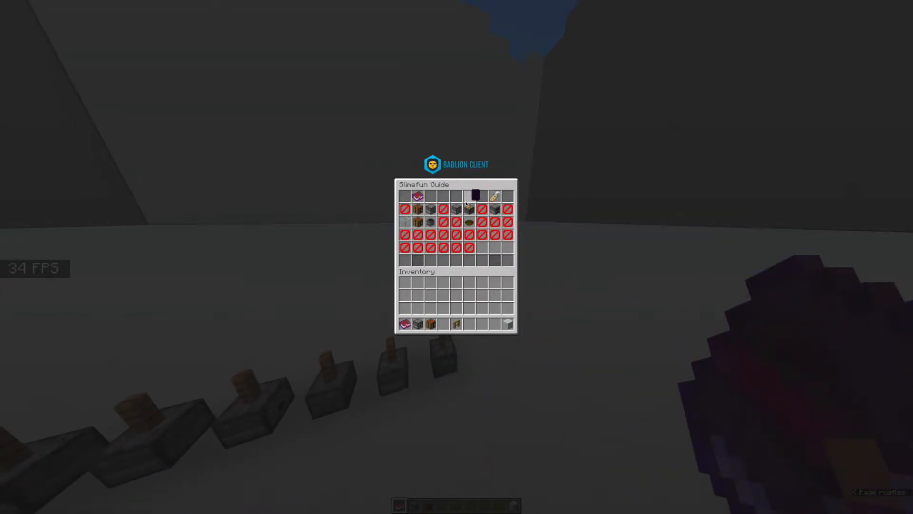
left_click(459, 211)
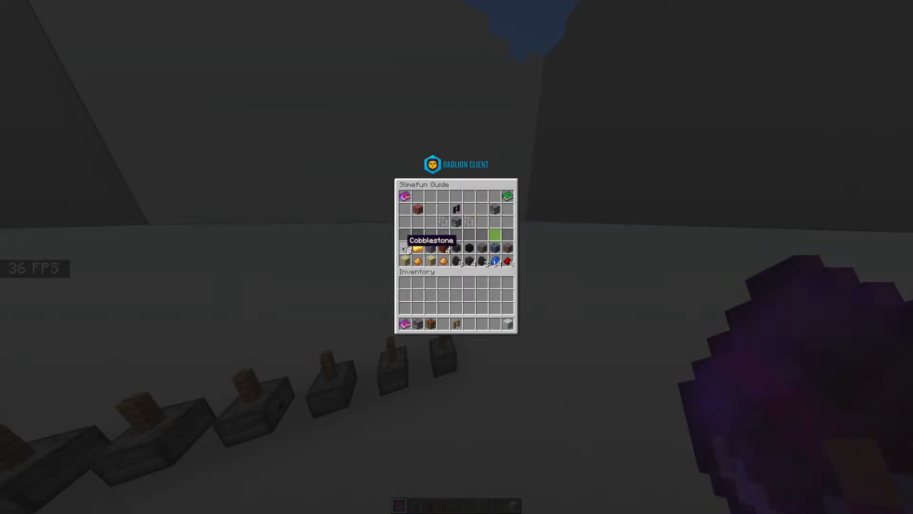
left_click(495, 235)
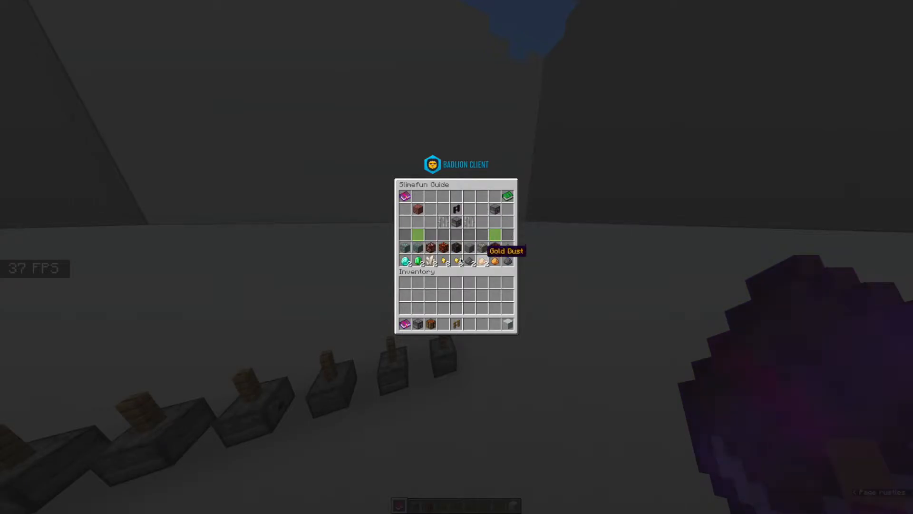
left_click(494, 235)
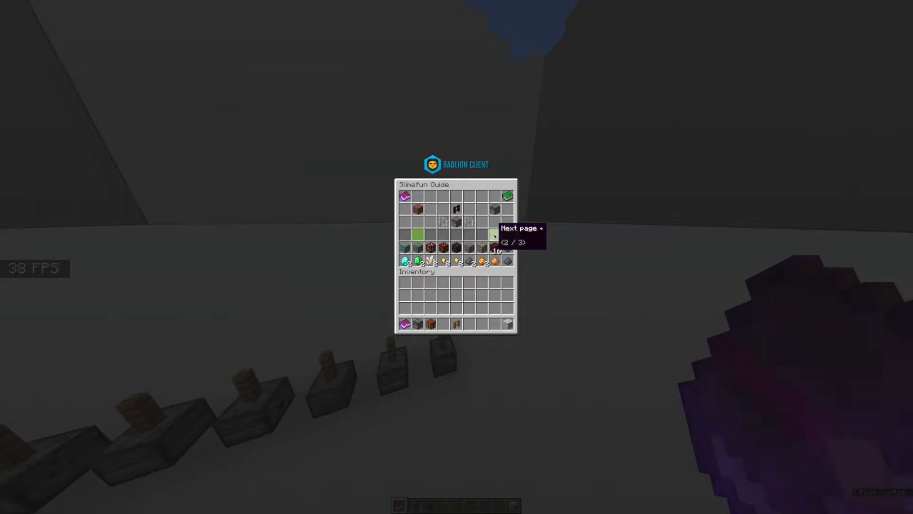
left_click(494, 235)
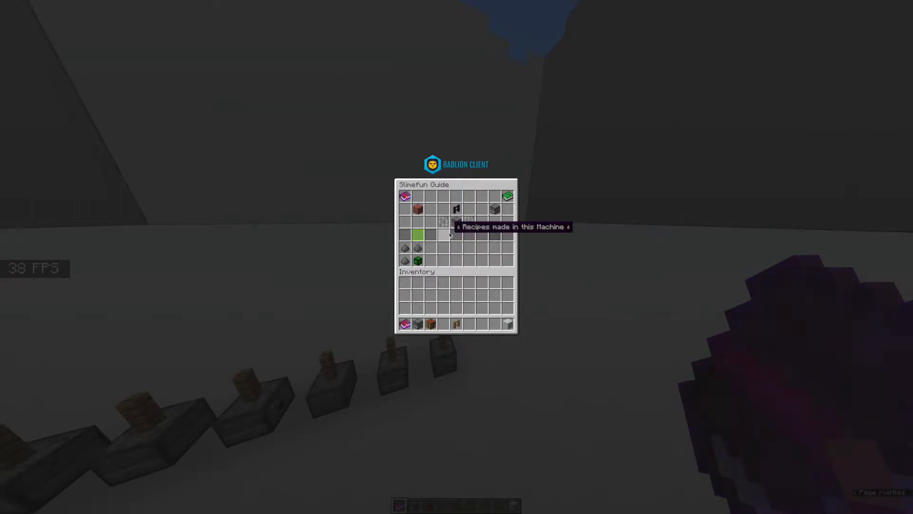
left_click(417, 235)
left_click(495, 234)
- Browse the guide back to the Grind Stone page and view the Enhanced Crafting Table recipe
key("Escape")
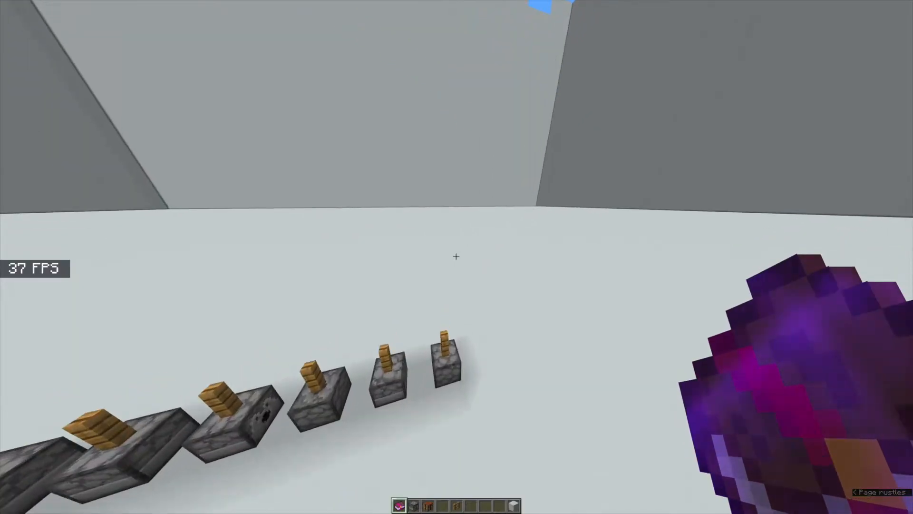
right_click(457, 257)
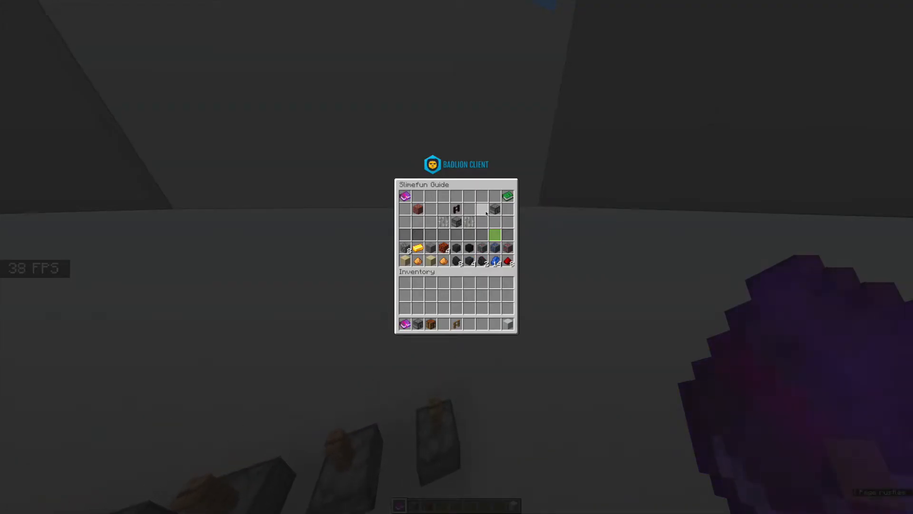
key("Escape")
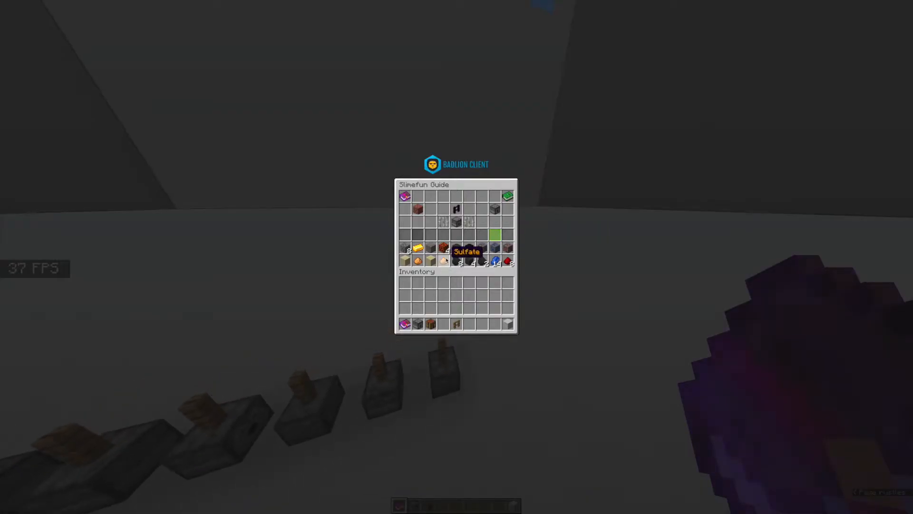
left_click(417, 198)
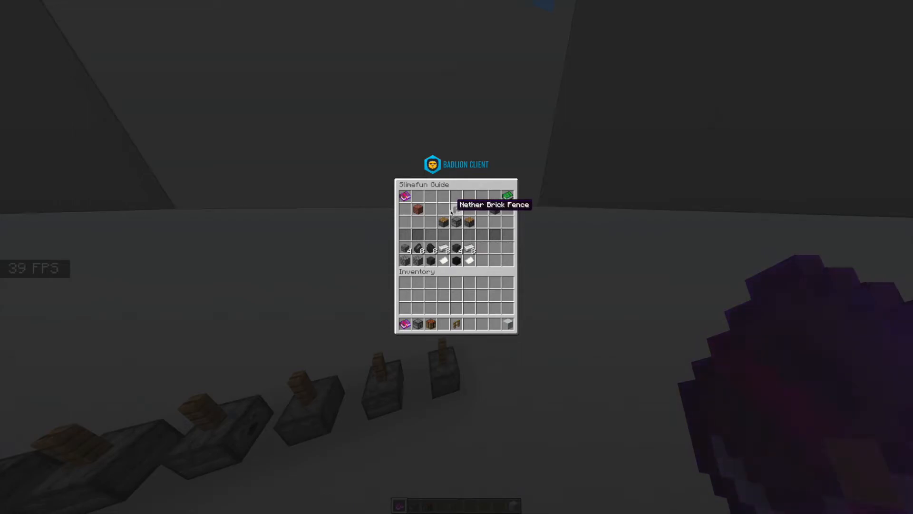
left_click(418, 196)
left_click(428, 214)
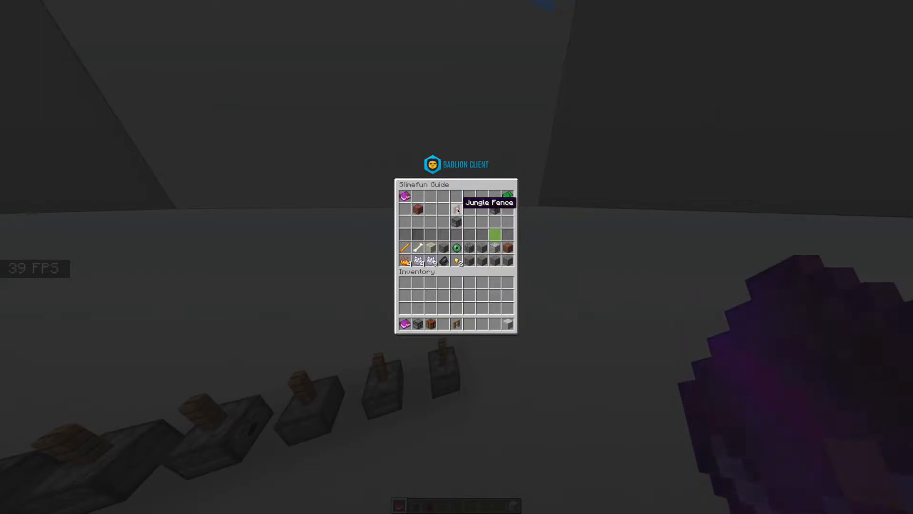
key("Escape")
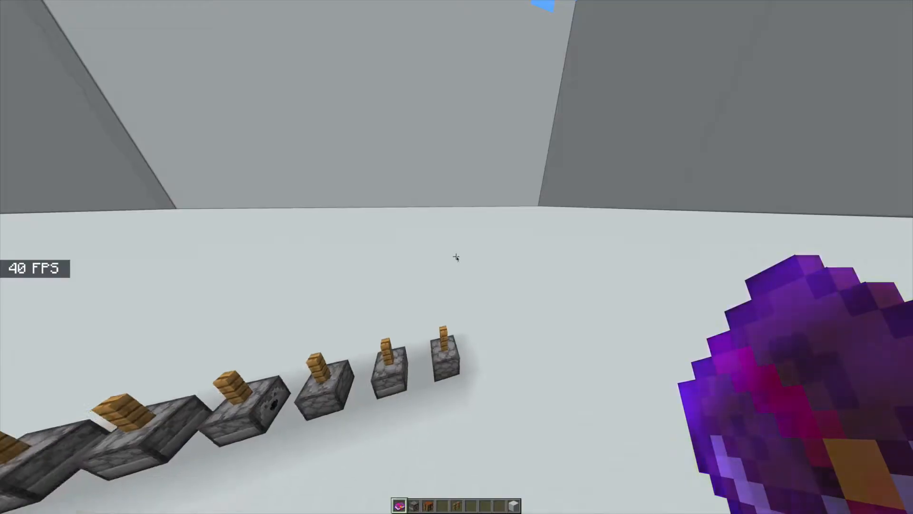
- Open the Smeltery recipe page showing its dispenser, fence and block layout
right_click(457, 257)
left_click(417, 208)
left_click(482, 208)
left_click(482, 208)
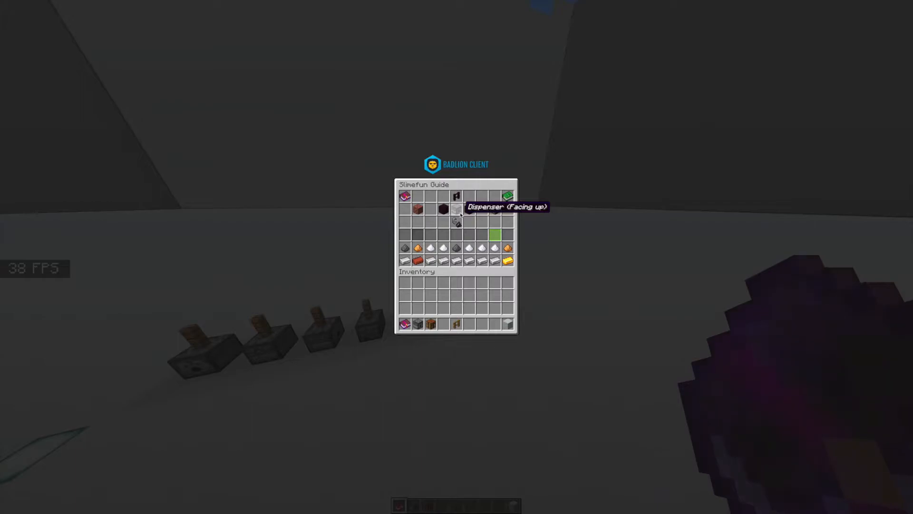
- Close the guide and walk around behind the dispenser row
key("Escape")
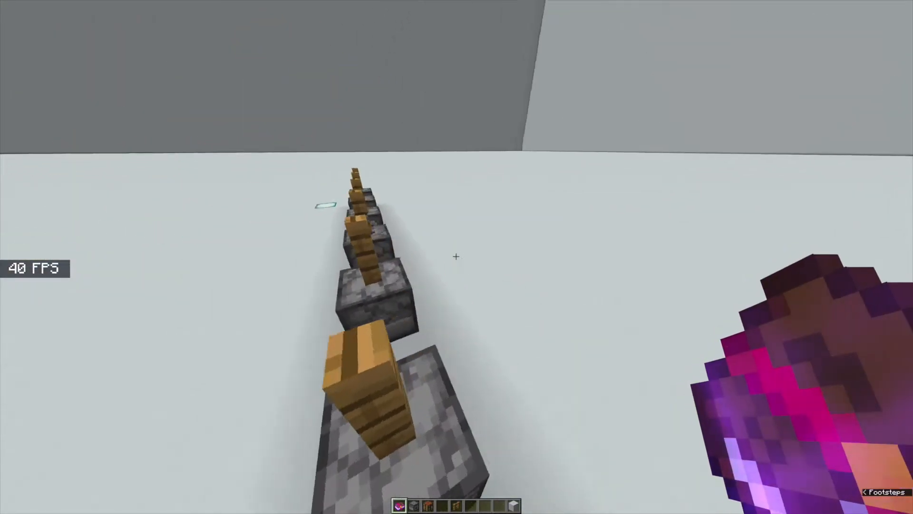
scroll(457, 256, "down", 2)
scroll(457, 257, "down", 1)
key("w")
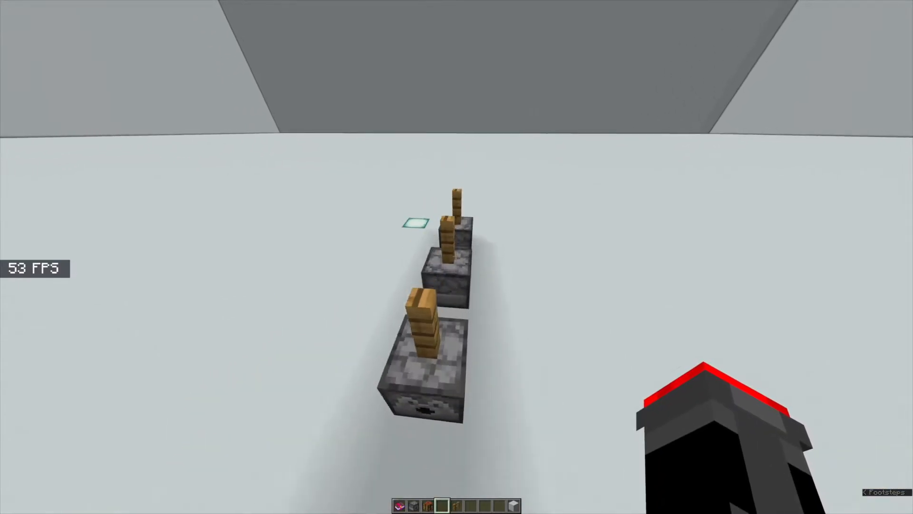
key("w")
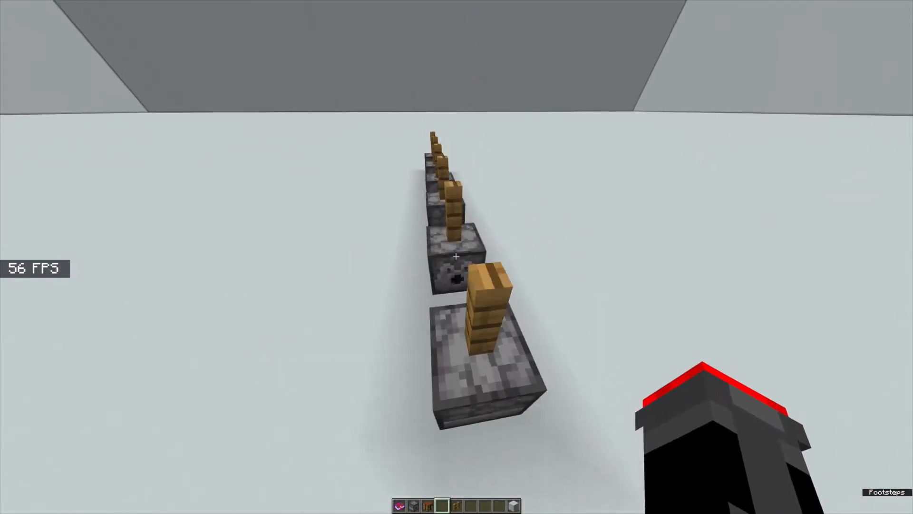
key("w")
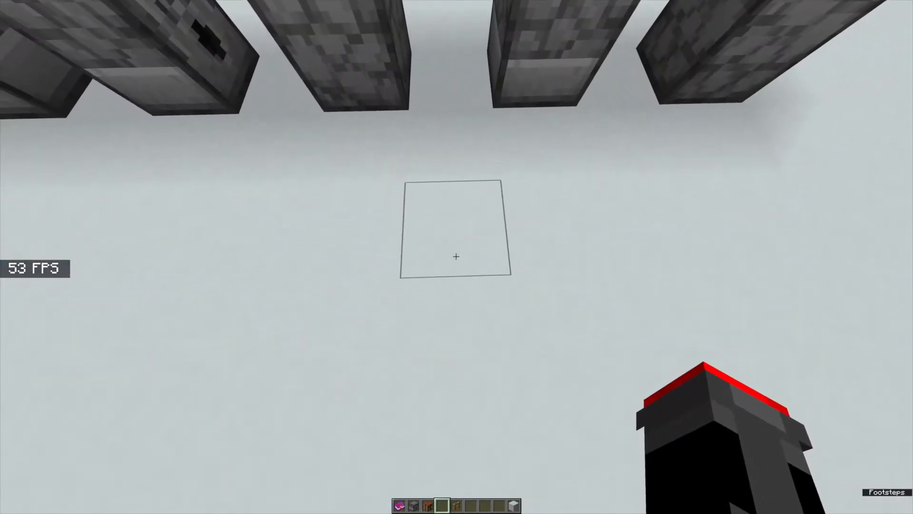
key("w")
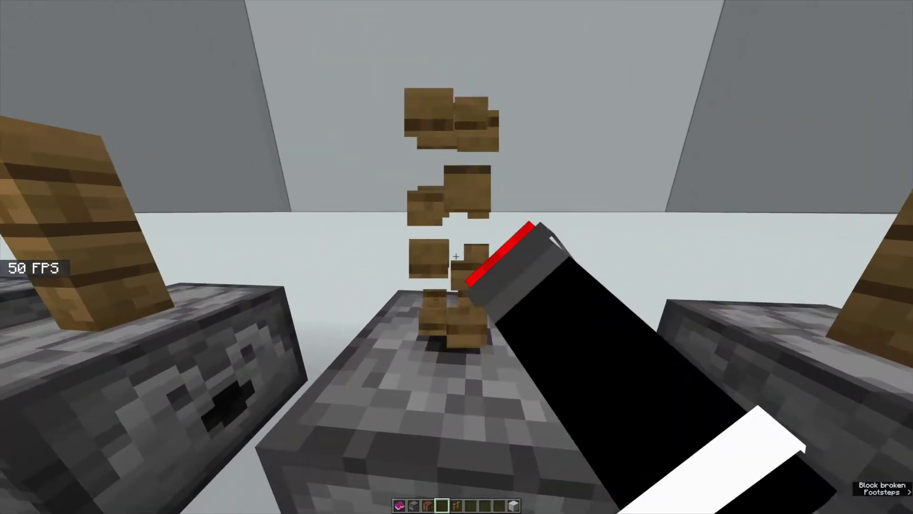
- Break the extra dispensers and fence posts, leaving a single fence-topped dispenser
left_click(456, 255)
left_click(456, 255)
right_click(455, 256)
left_click(455, 255)
left_click(455, 255)
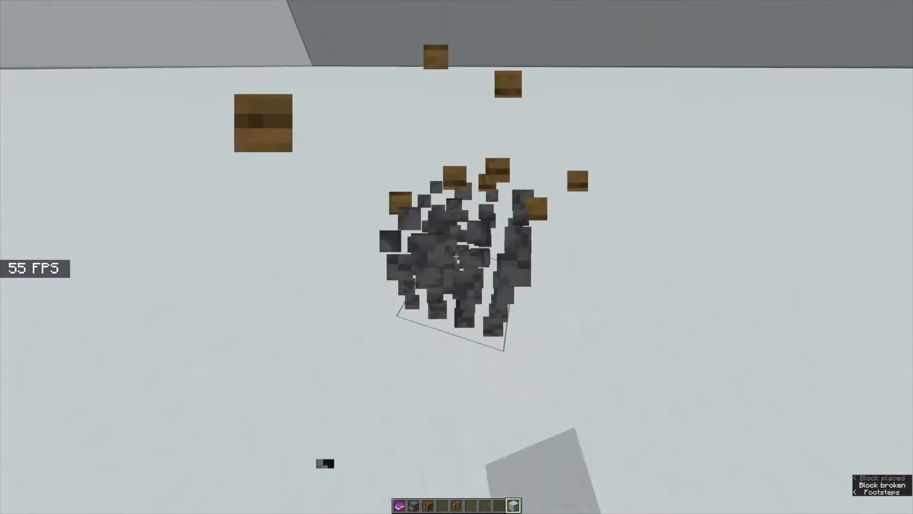
left_click(455, 256)
left_click(455, 255)
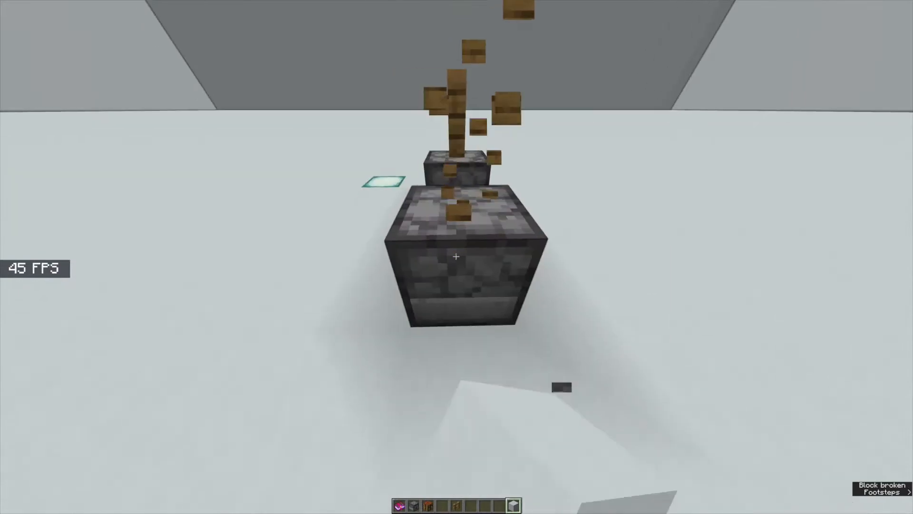
- Run /i nether_brick after clearing a failed command
key("slash")
key("Return")
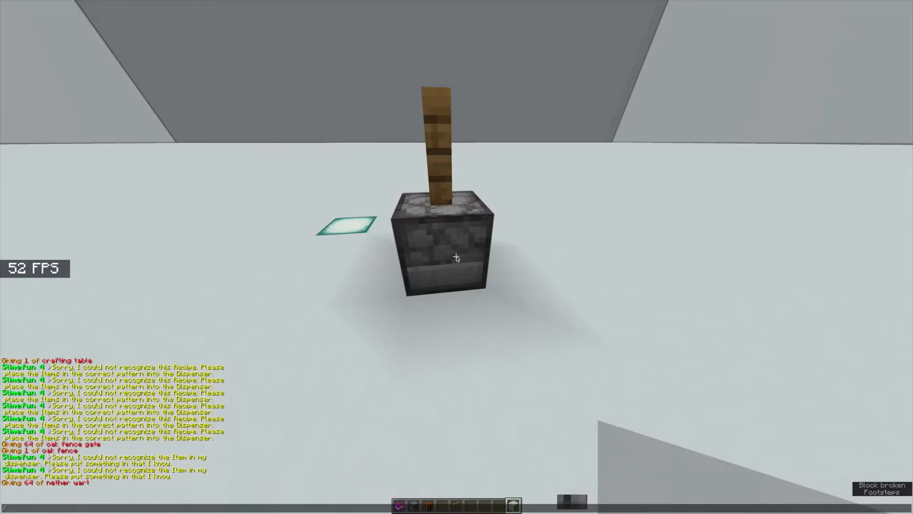
key("BackSpace")
type("i nether_brick")
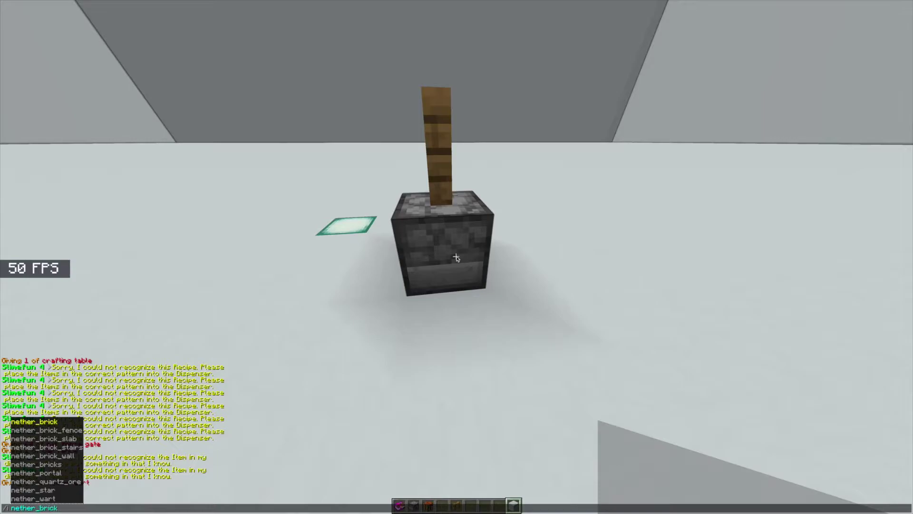
key("Tab")
key("Return")
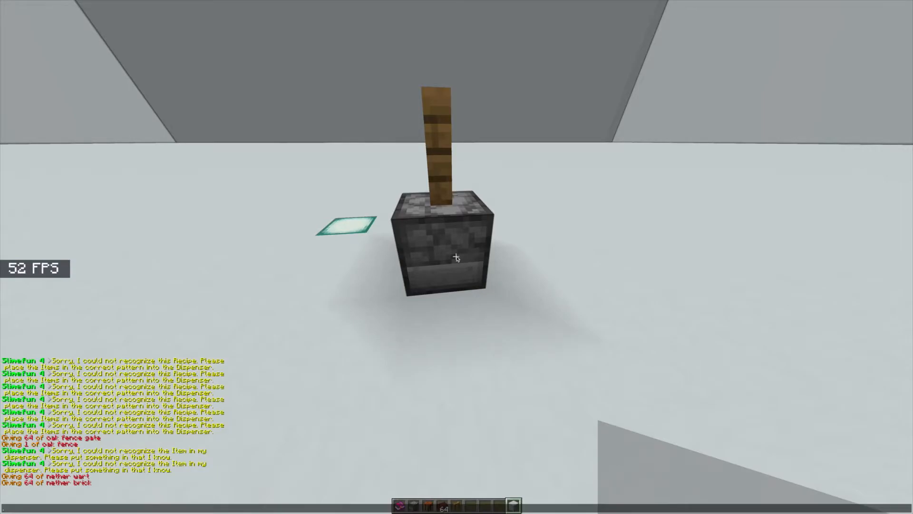
type("/i")
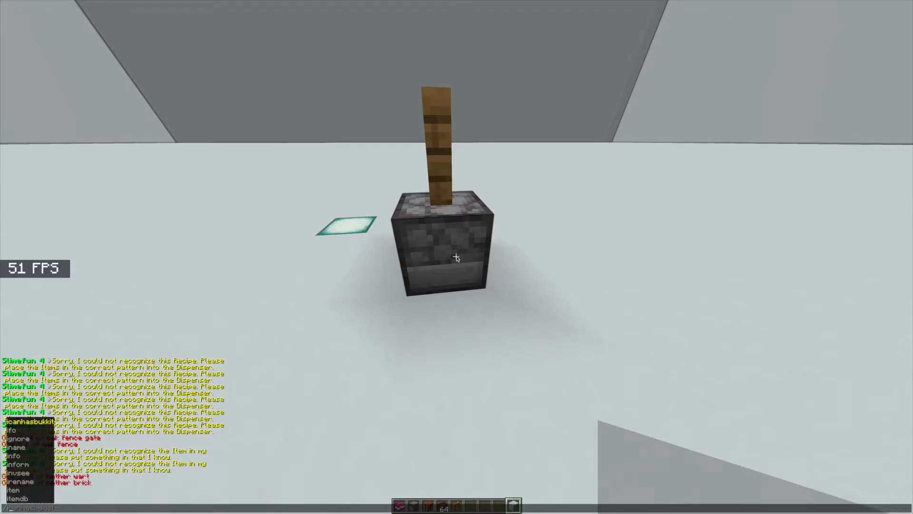
type(" nether_fen")
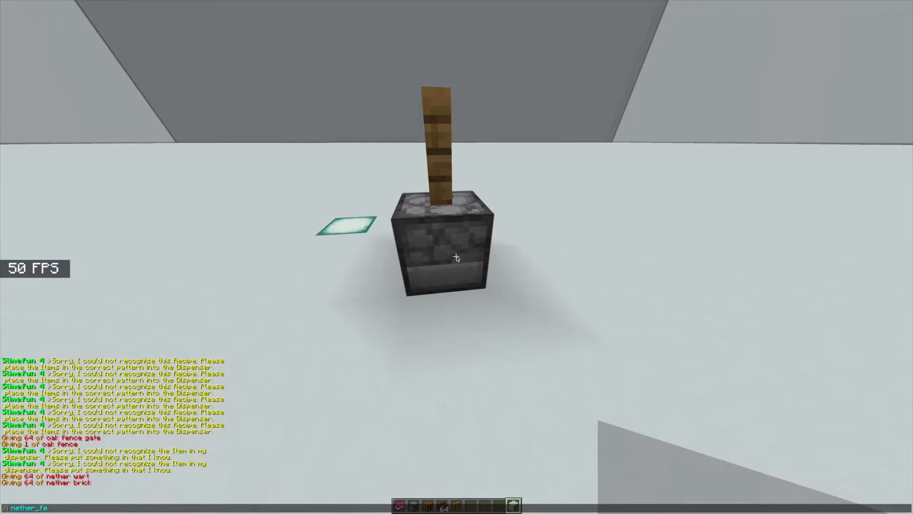
- Get nether brick fence with /i and swap it into the hotbar
key("Tab")
key("Return")
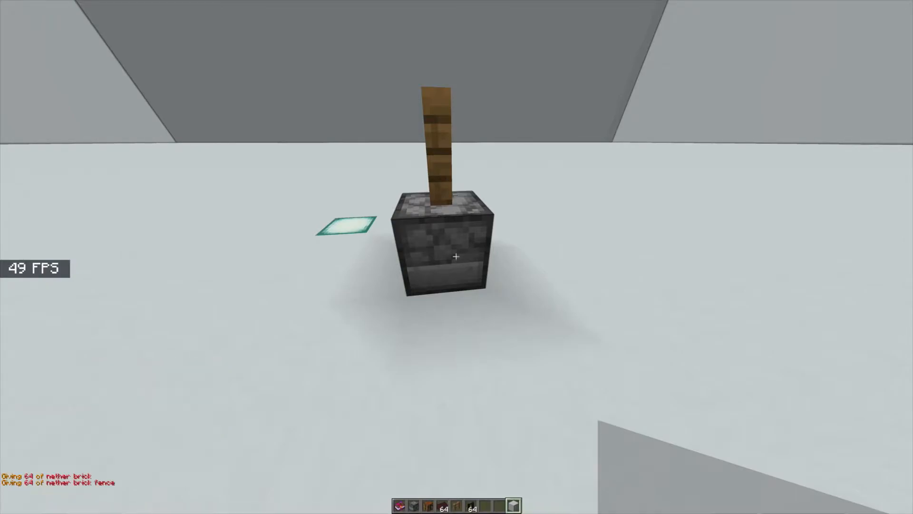
key("3")
key("e")
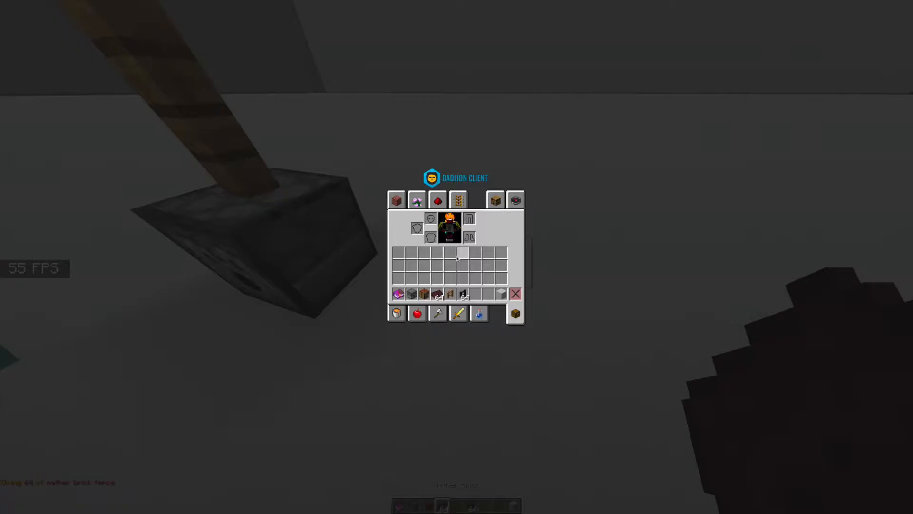
key("3")
key("e")
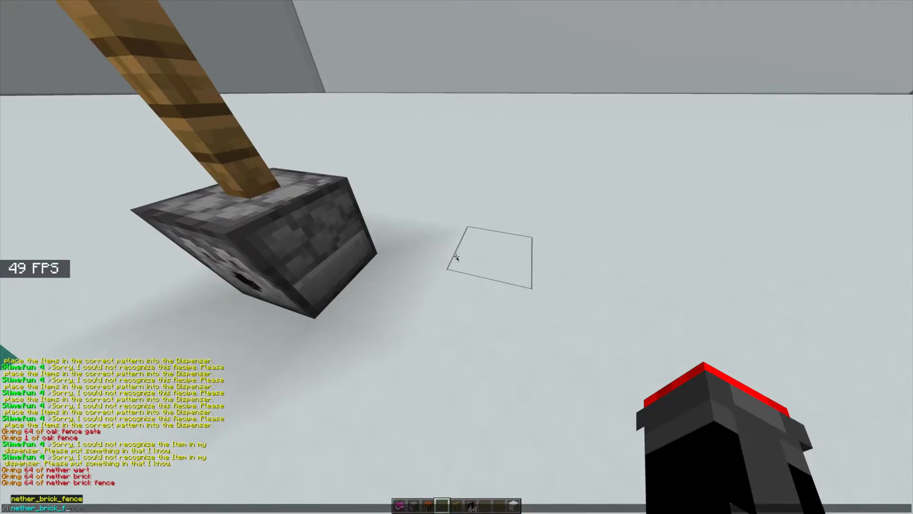
- Correct the item name and run /i nether_bricks
key("BackSpace")
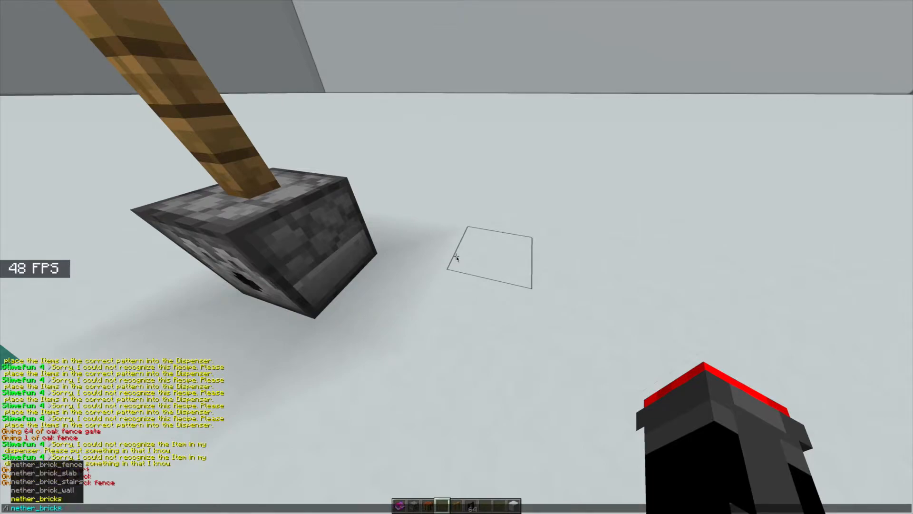
type("\\")
key("BackSpace")
key("Return")
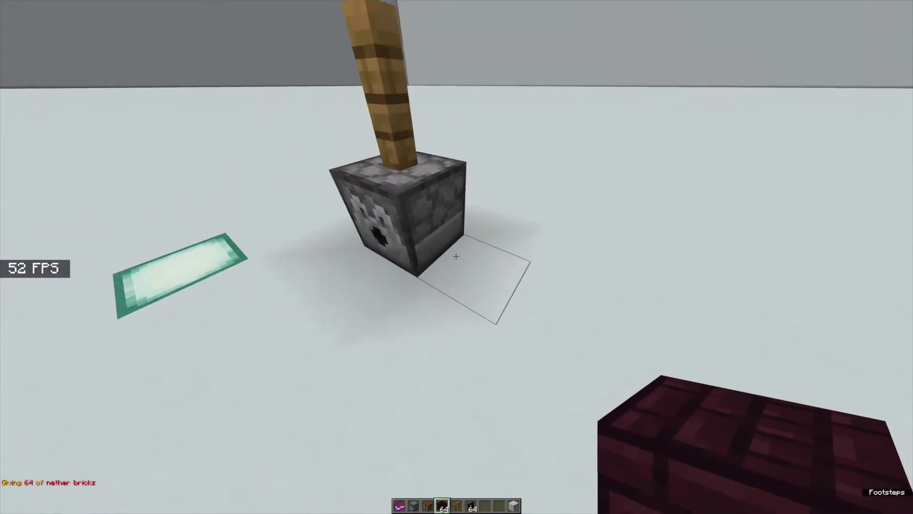
- Flank the dispenser with nether bricks, swap its oak fence for nether brick fence, and dig beneath it
right_click(456, 257)
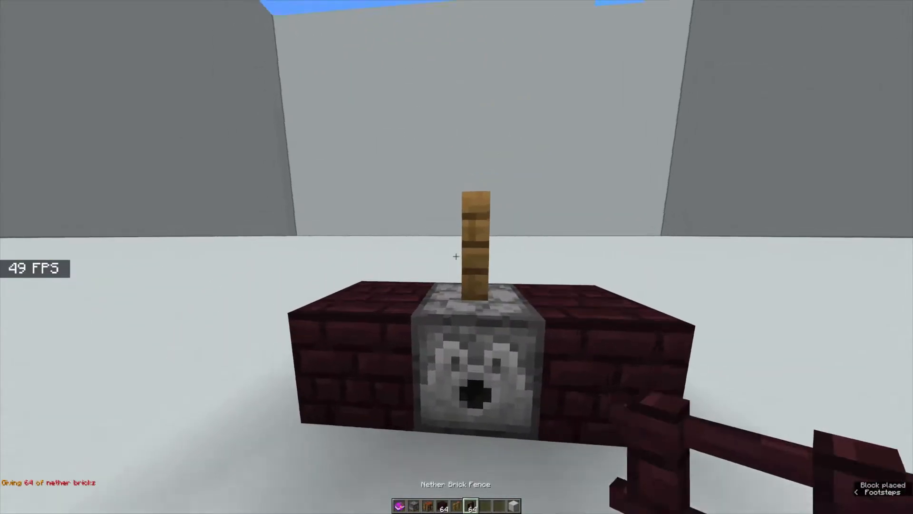
left_click(457, 256)
scroll(457, 257, "down", 1)
right_click(457, 257)
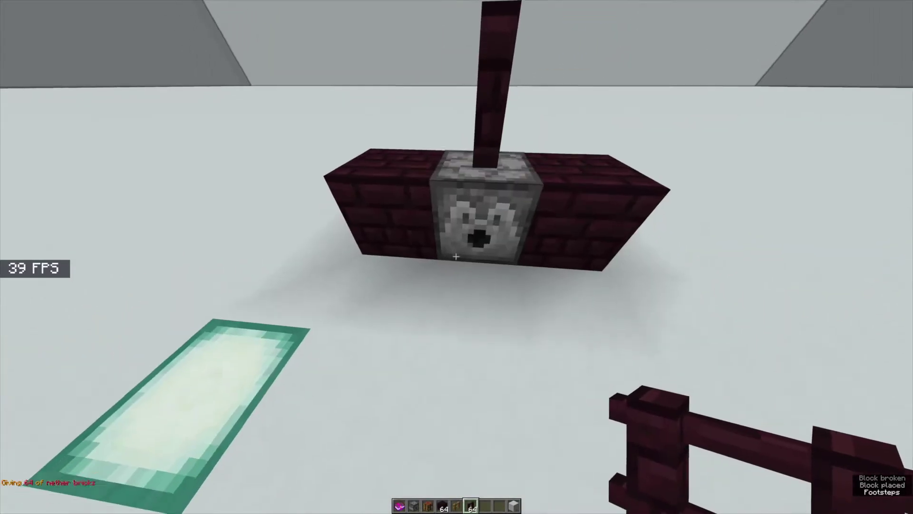
left_click(457, 257)
left_click(457, 257)
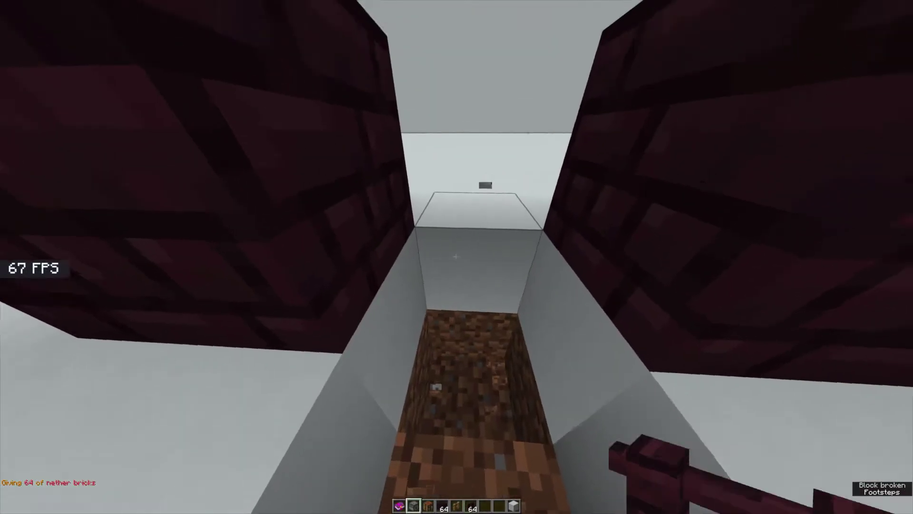
scroll(457, 257, "up", 2)
right_click(457, 257)
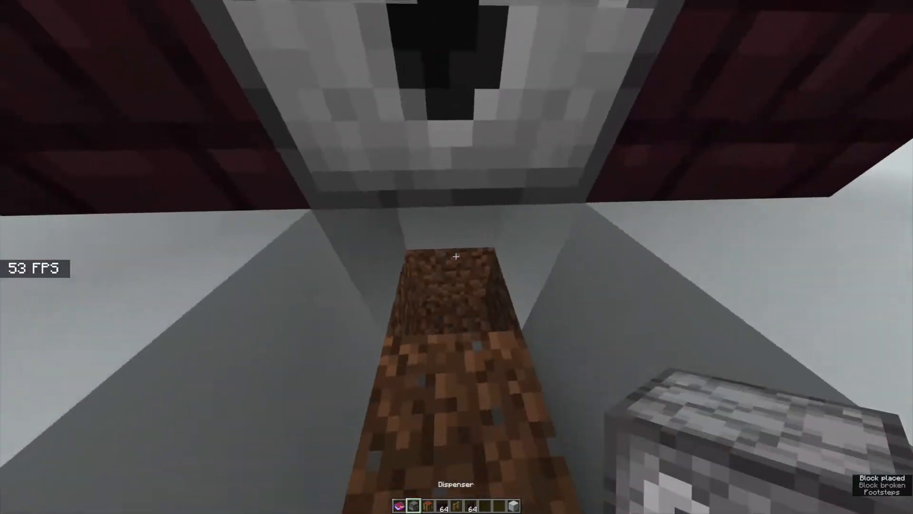
- Fetch netherrack from creative search, place it under the dispenser, and search for flint
key("e")
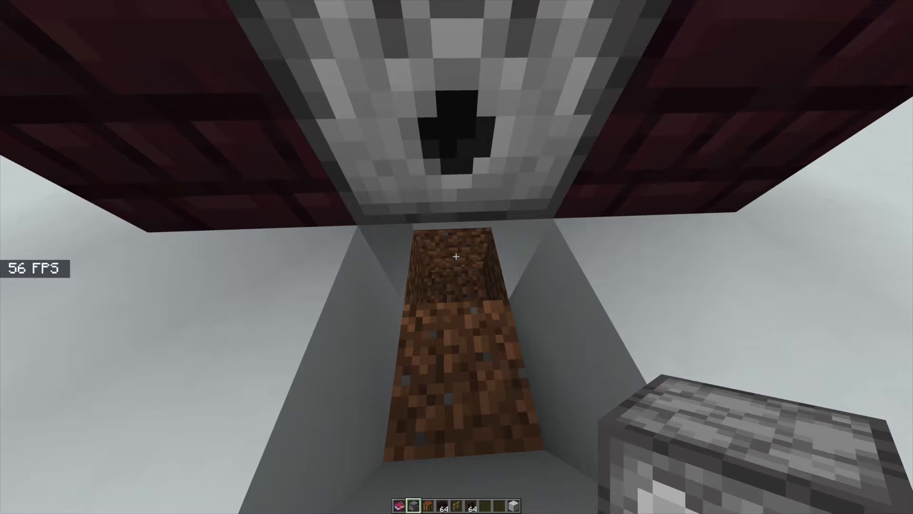
key("e")
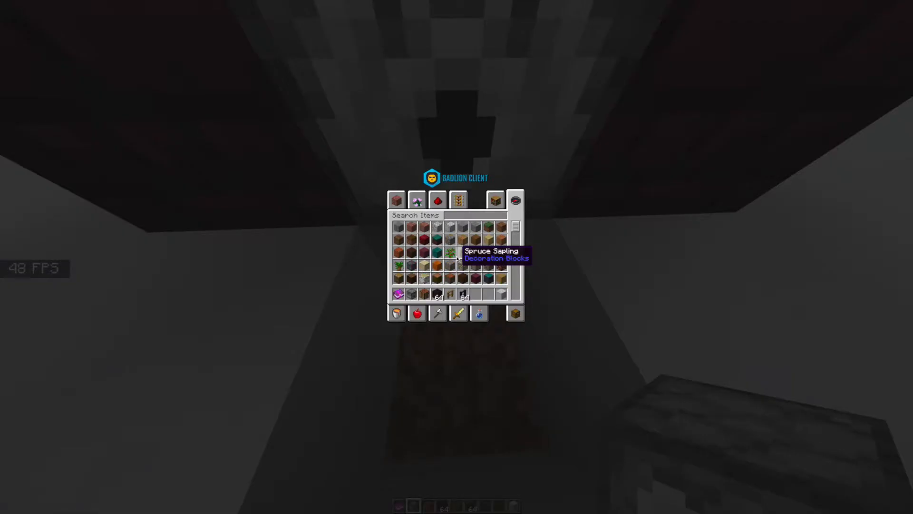
type("neth")
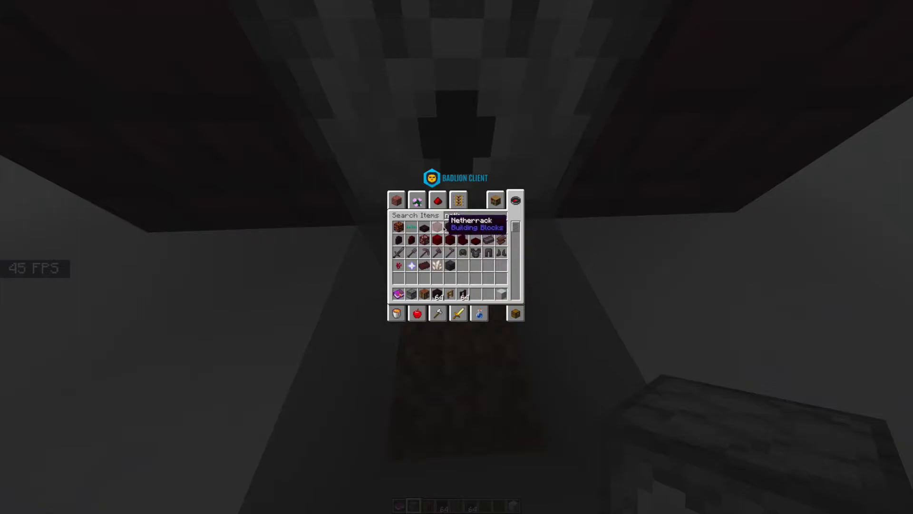
key("Escape")
scroll(457, 257, "down", 2)
right_click(457, 257)
key("e")
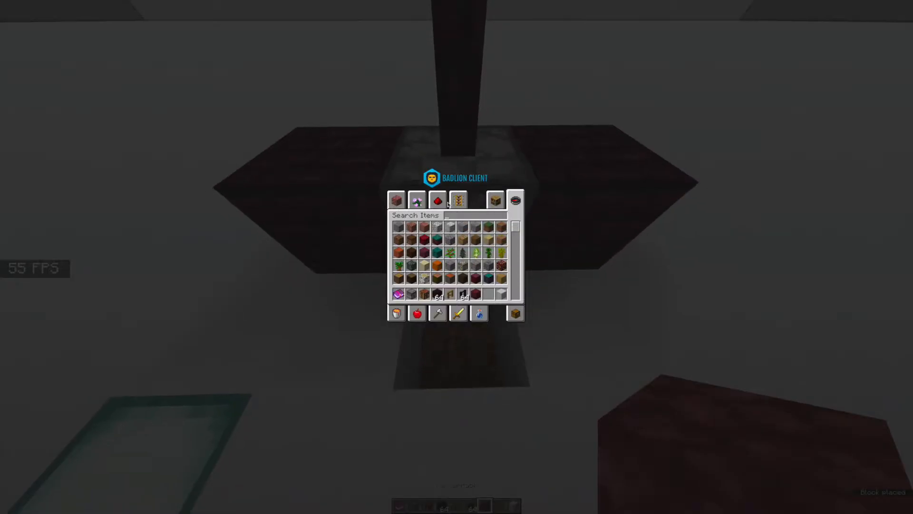
left_click(438, 199)
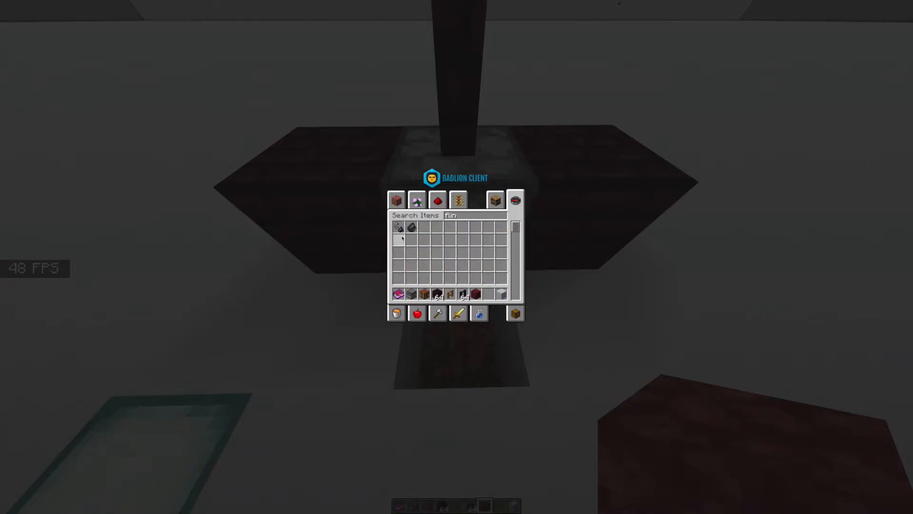
- Close the inventory and set the netherrack under the dispenser alight, dismissing the Slimefun Guide
key("Escape")
scroll(456, 256, "down", 1)
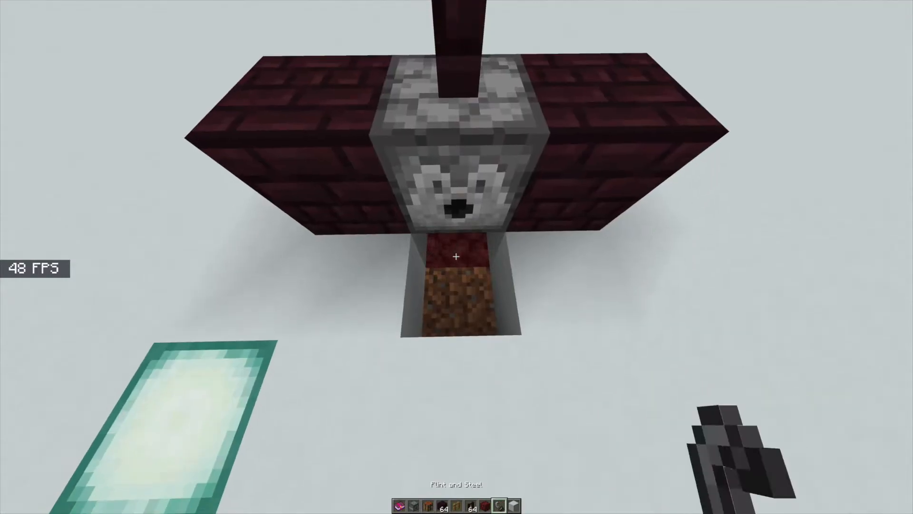
right_click(457, 371)
right_click(457, 257)
key("Escape")
scroll(456, 258, "down", 2)
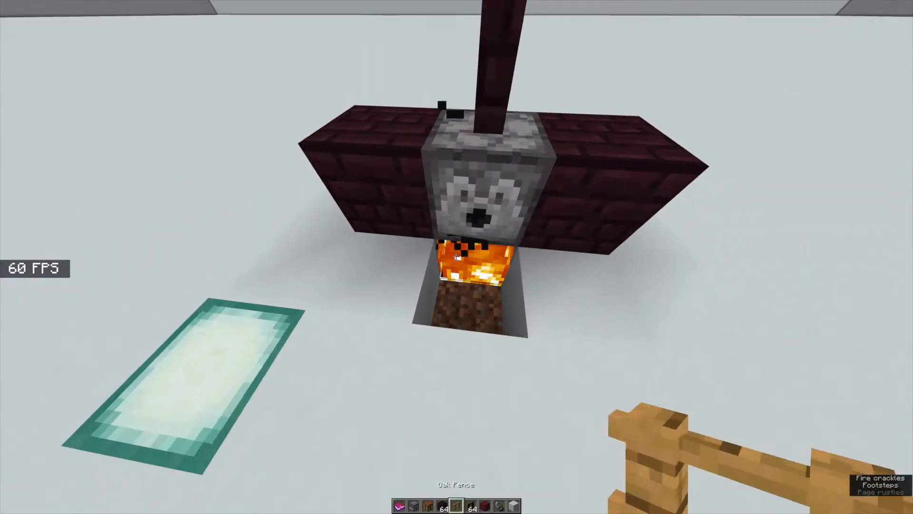
- Put out the pit fire, rework the pit blocks below the dispenser and switch to Flint and Steel
key("w")
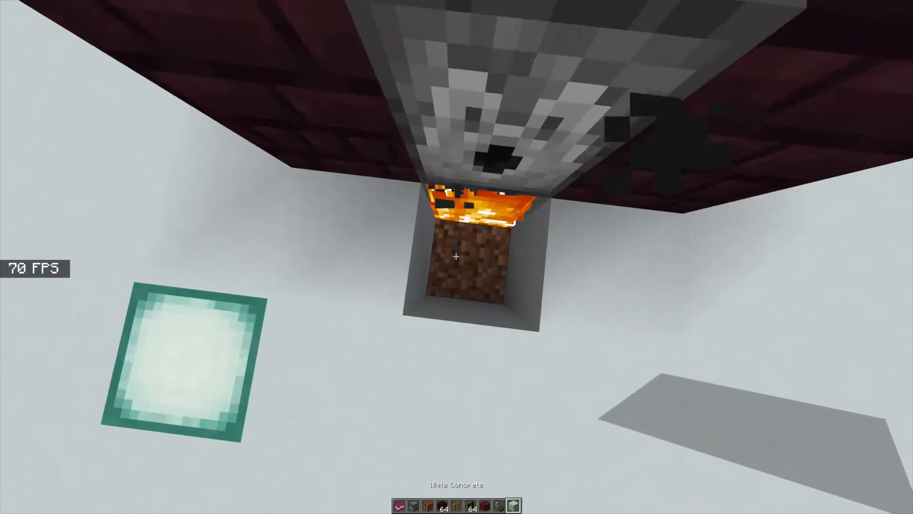
key("s")
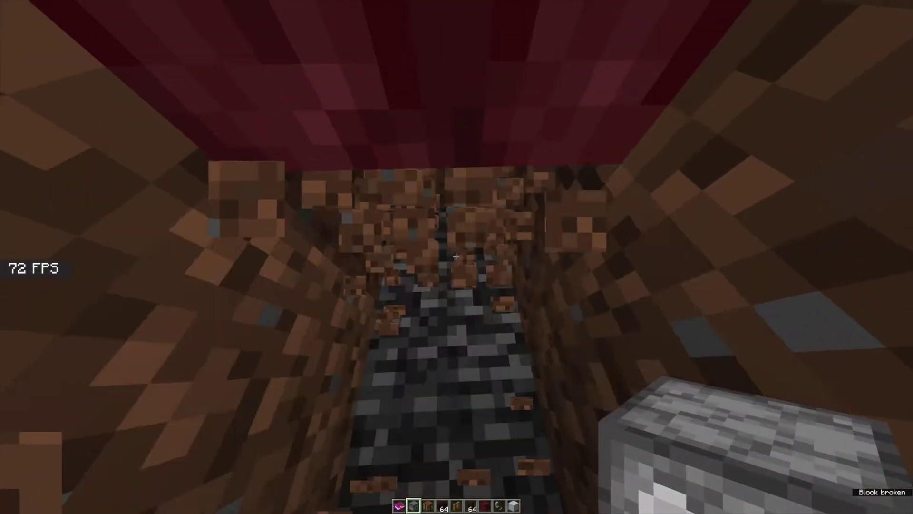
right_click(456, 256)
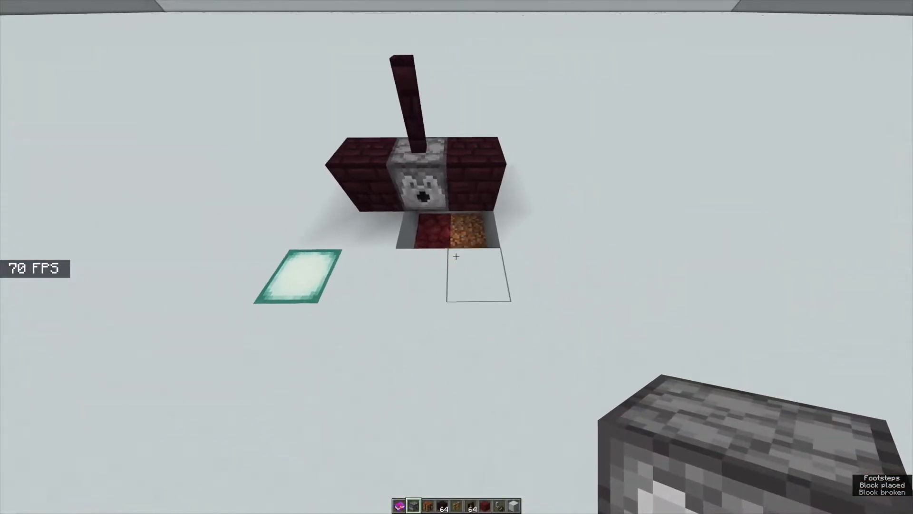
key("w")
key("8")
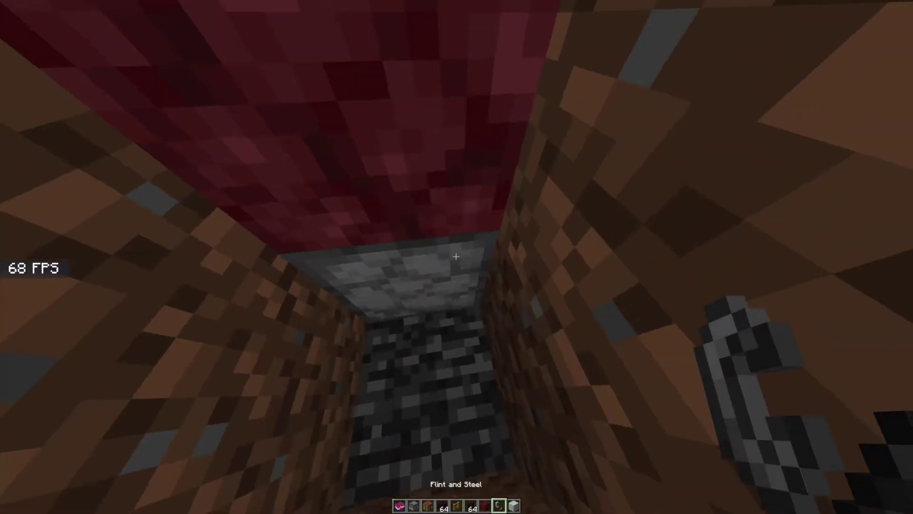
- Check the dispenser's empty contents and take an Observer from the creative item catalogue
right_click(456, 256)
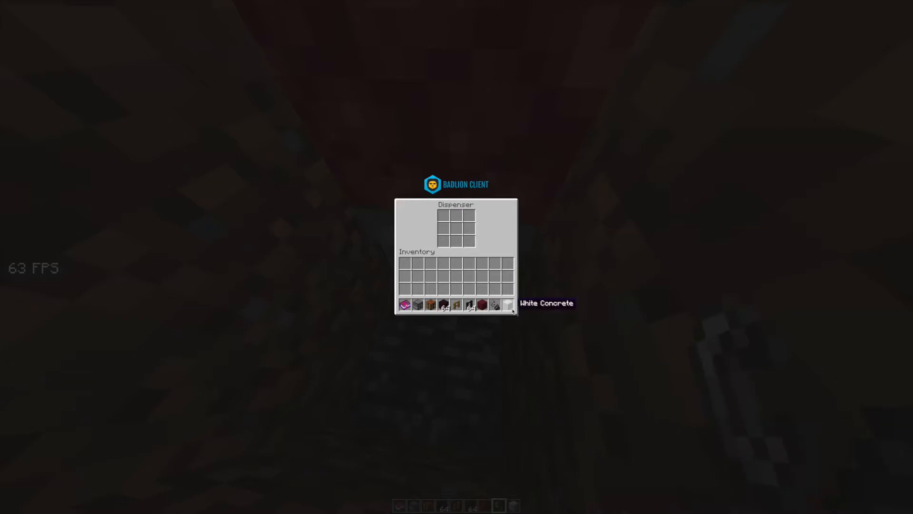
key("Escape")
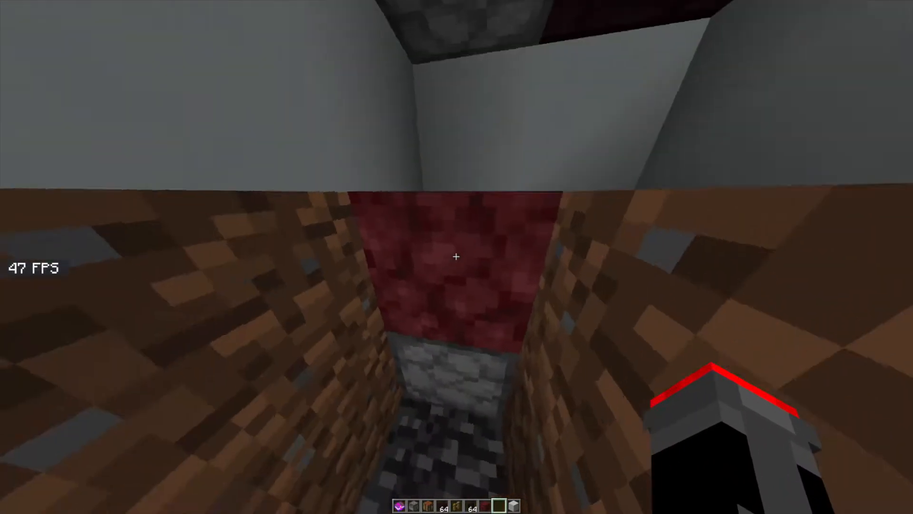
key("a")
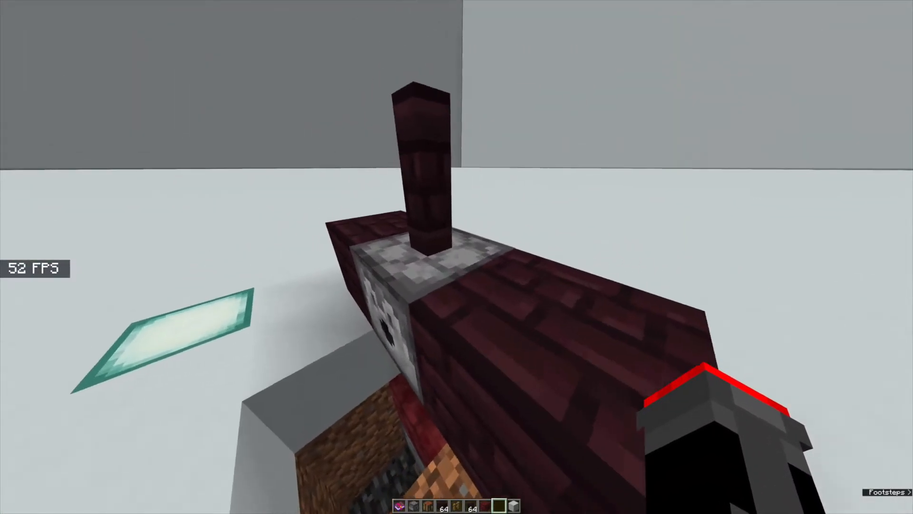
key("e")
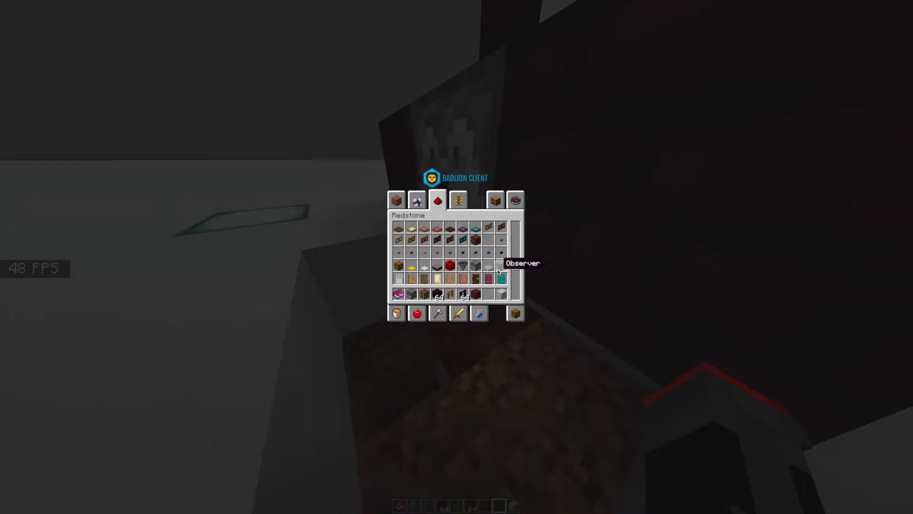
key("Escape")
- Place the observer under the dispenser, rearrange the tunnel blocks beside it and fly out of the hole
right_click(457, 257)
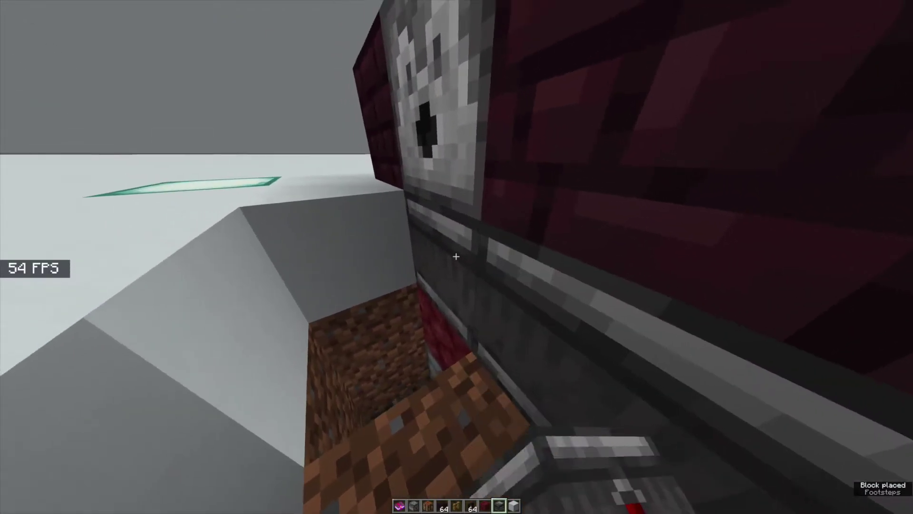
left_click(457, 257)
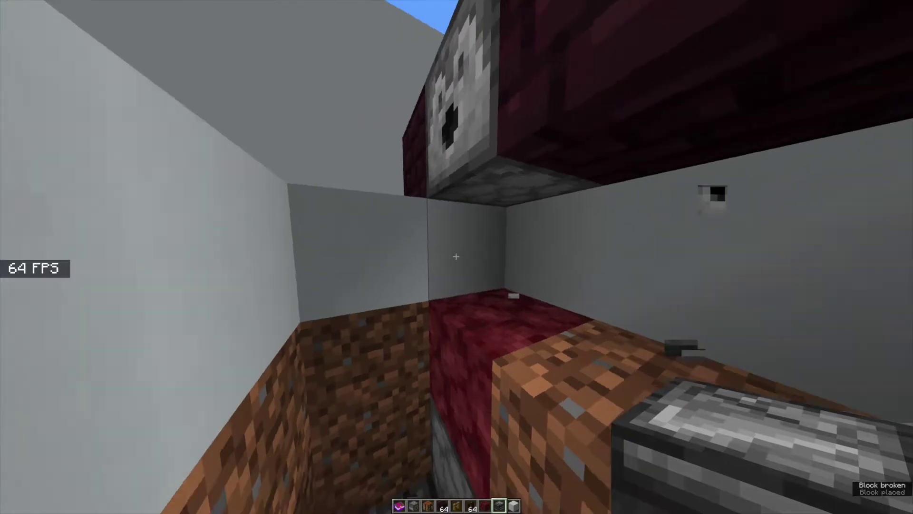
right_click(457, 257)
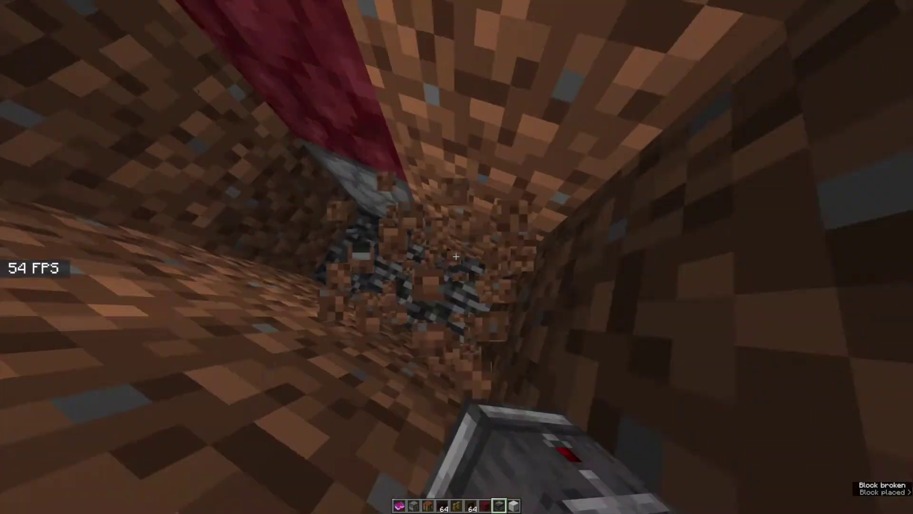
left_click(457, 257)
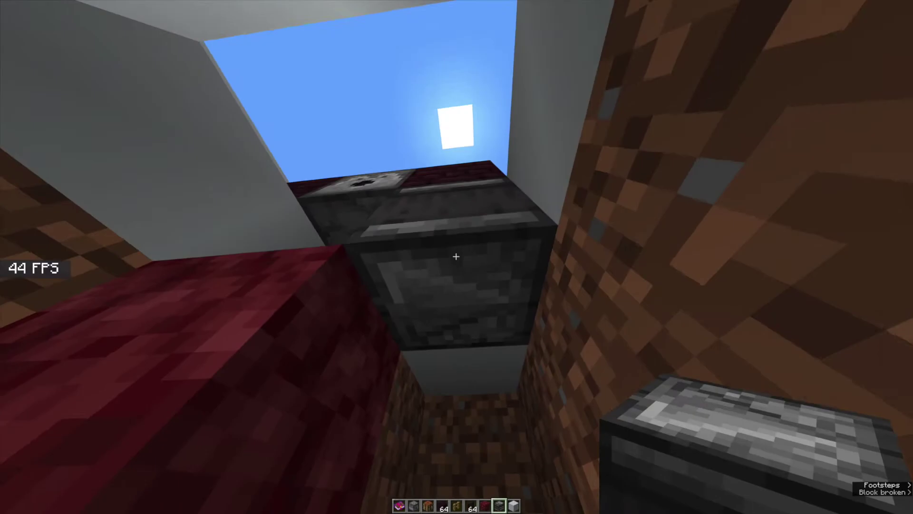
right_click(457, 257)
key("space")
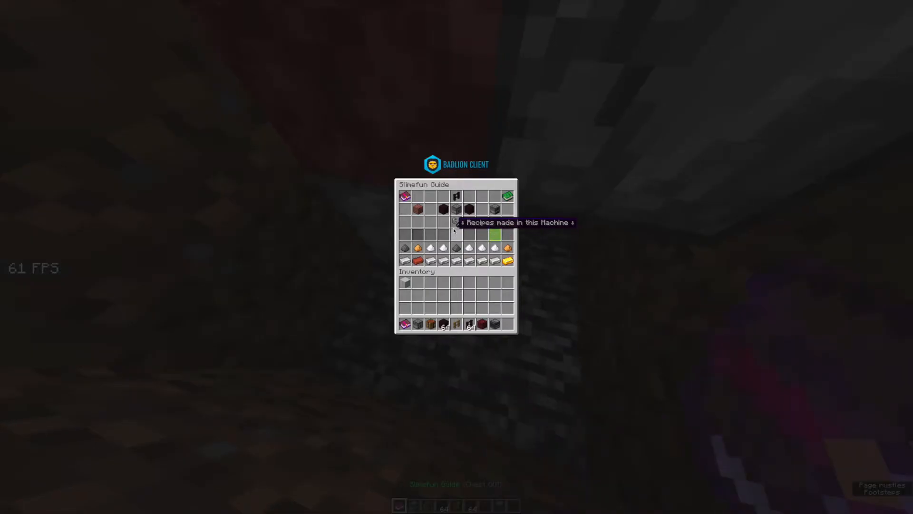
key("Escape")
scroll(457, 257, "down", 2)
right_click(457, 257)
key("Escape")
scroll(456, 257, "up", 2)
right_click(457, 257)
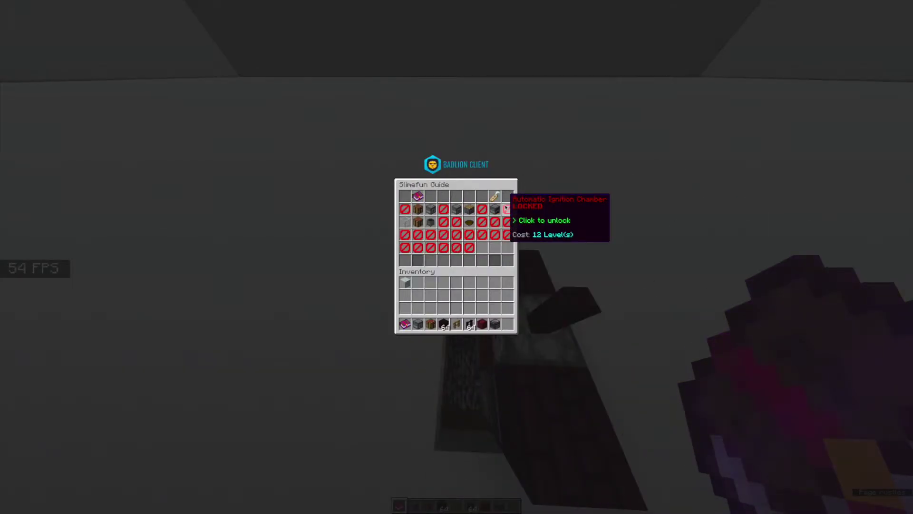
key("Escape")
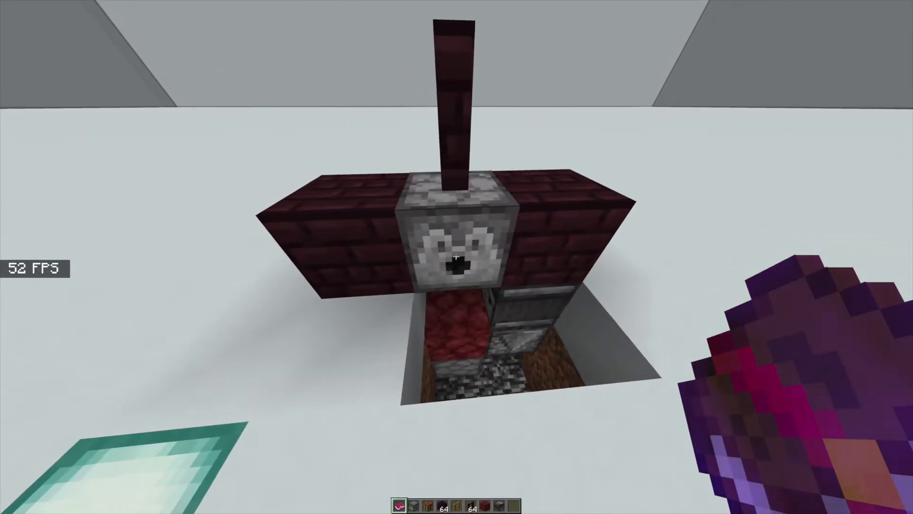
right_click(457, 256)
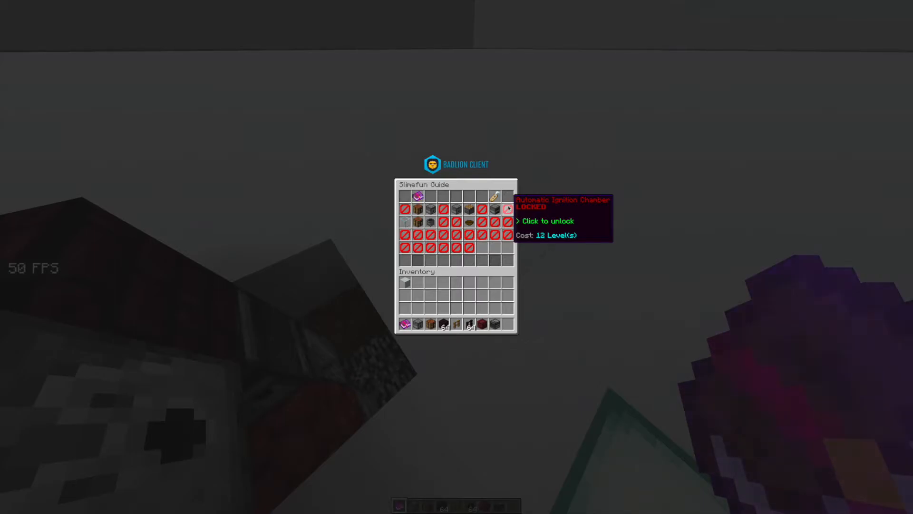
key("Escape")
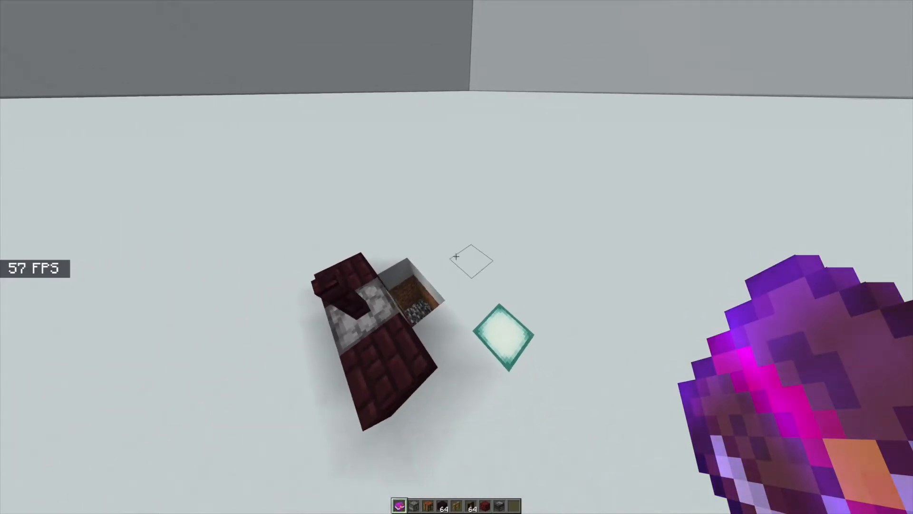
type("t")
type("/gmc")
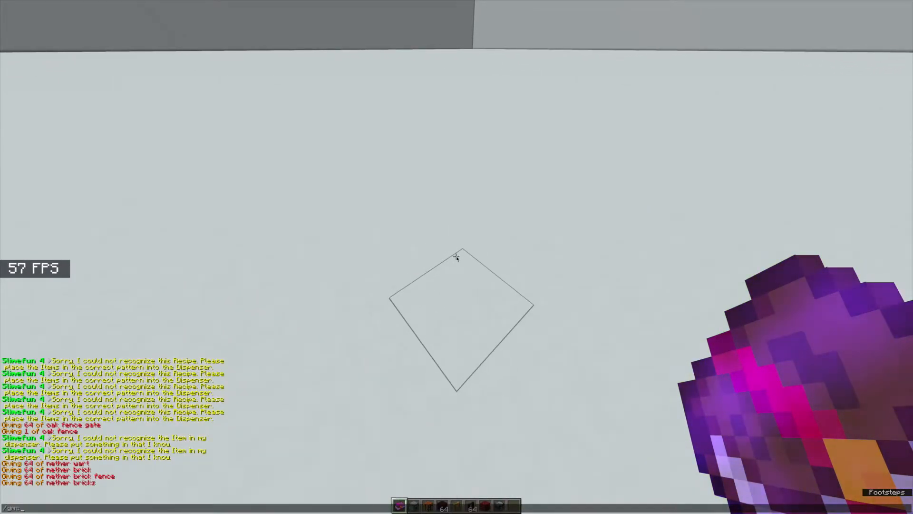
- Run /gamemode survival to unlock the Table Saw, then /gmc back to creative and bring up the catalogue
key("Return")
type("t/gamemode survival")
key("Return")
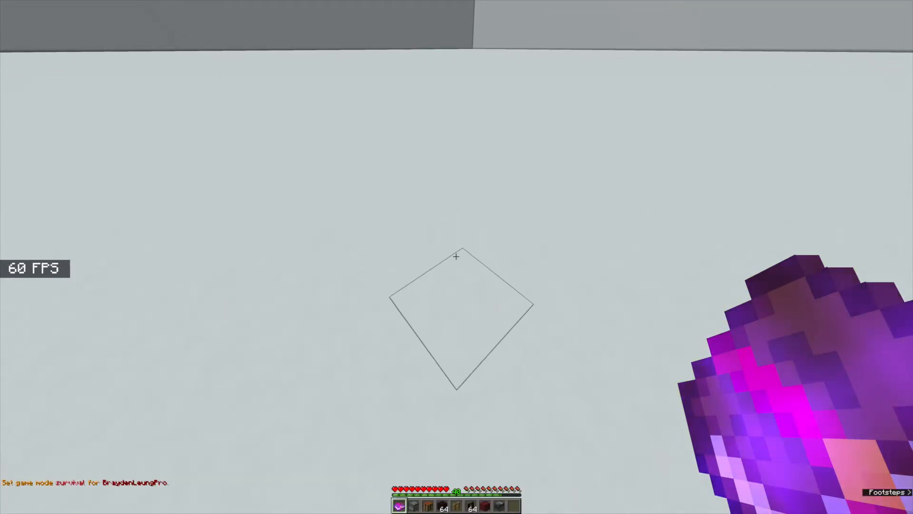
key("t")
type("/gms")
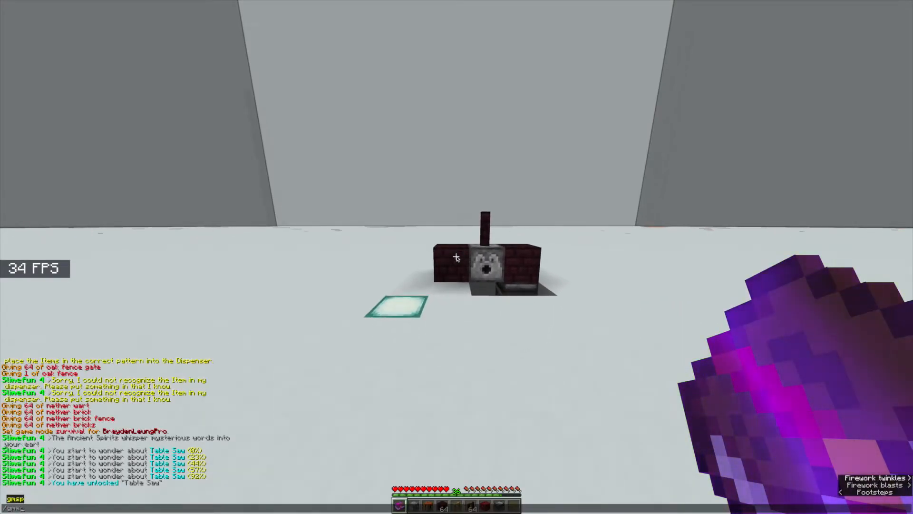
key("Return")
key("e")
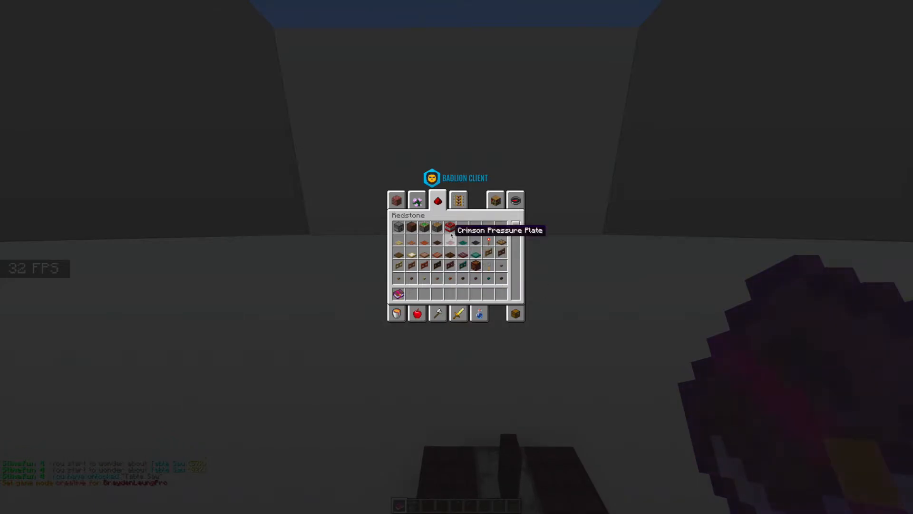
- Close the creative item catalogue before reopening the Slimefun Guide
key("Escape")
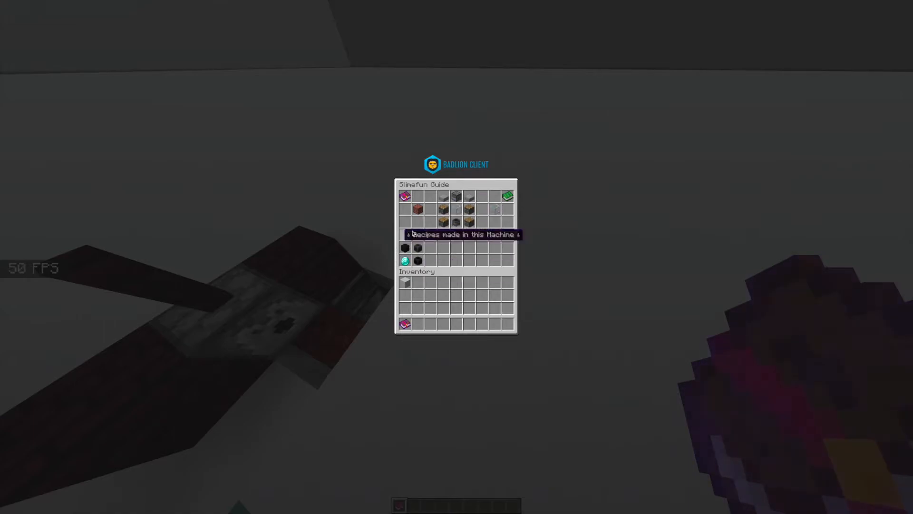
- View the Magic Workbench recipe page from the machine category, then close the guide and change held item
left_click(404, 196)
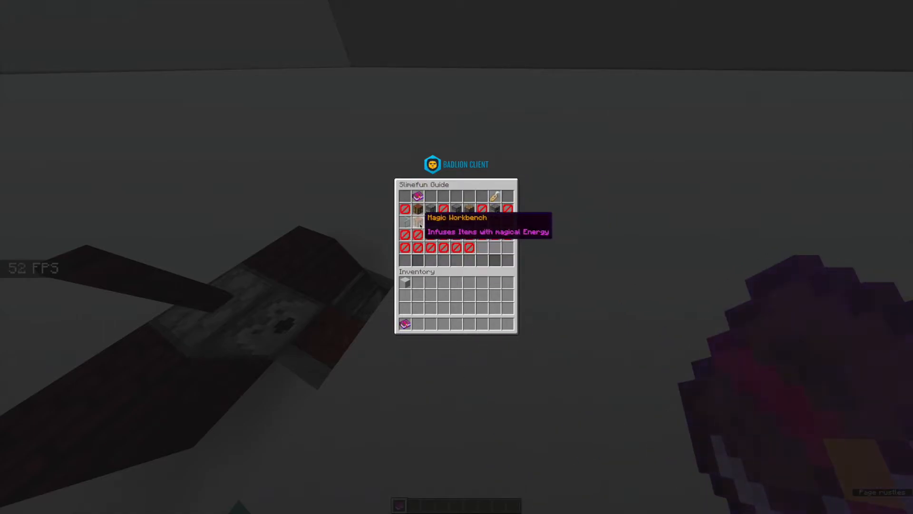
left_click(418, 209)
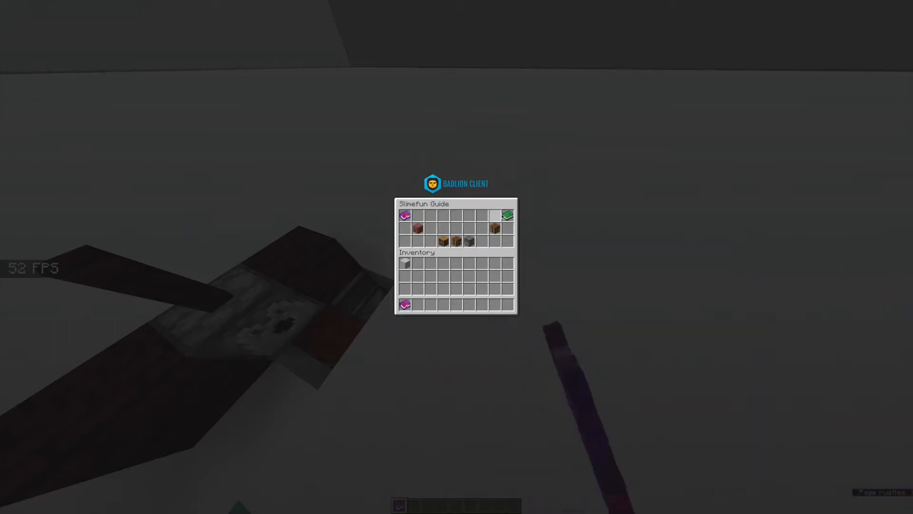
left_click(405, 216)
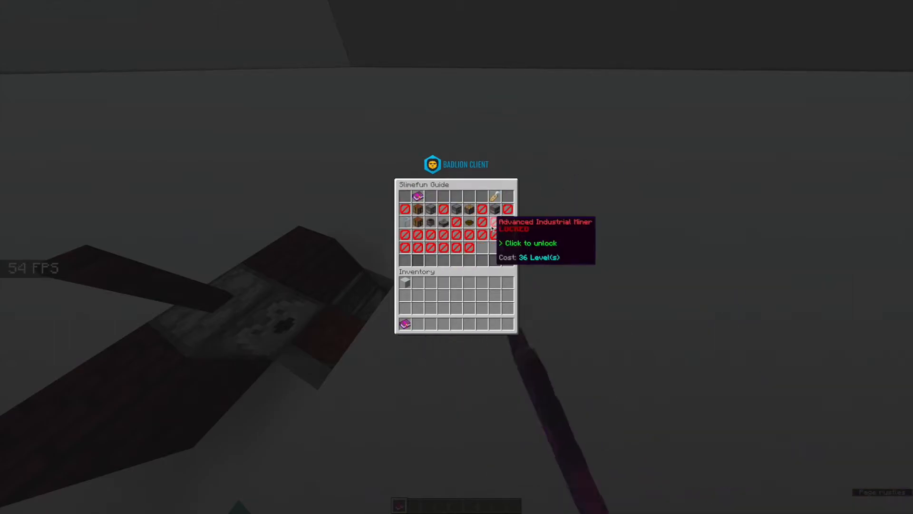
key("Escape")
key("4")
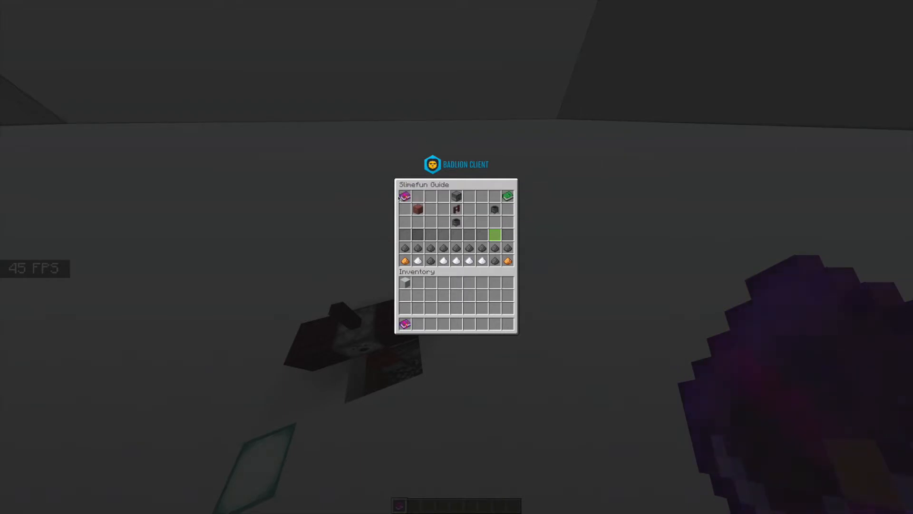
- Browse another machine entry such as the Automated Panning Machine, then close the guide
left_click(456, 208)
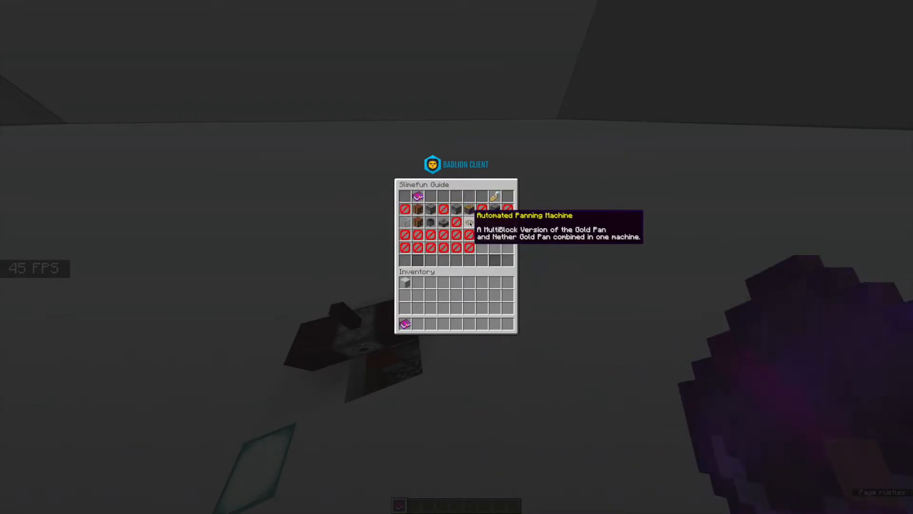
left_click(472, 223)
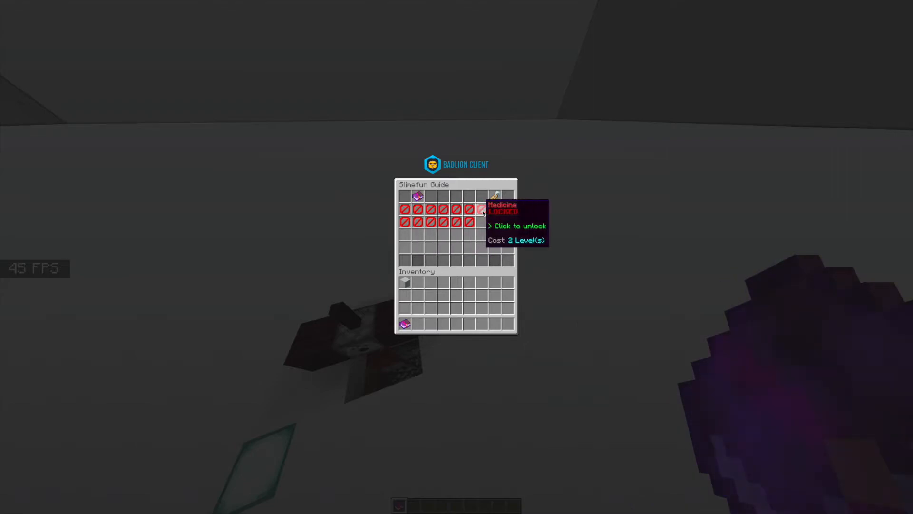
key("Escape")
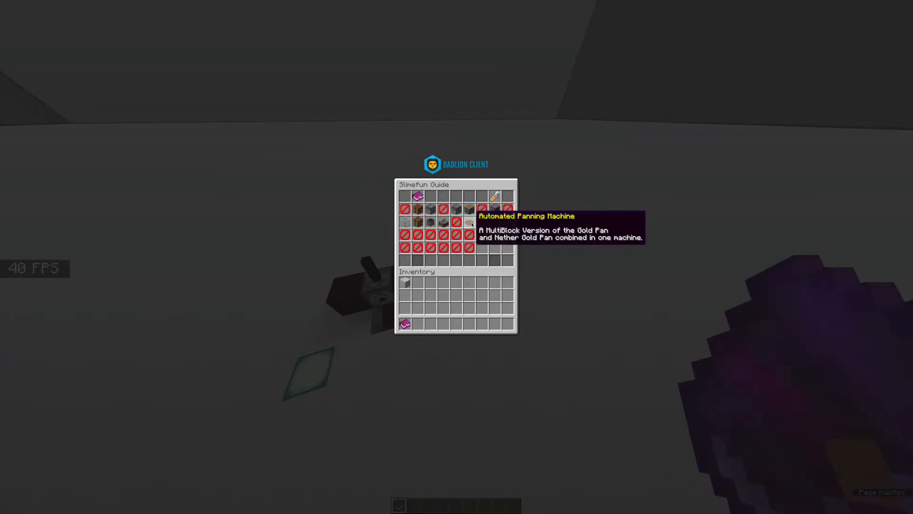
- Unlock the Gold Pan and Nether Gold Pan from the Tools category of the Slimefun Guide
left_click(418, 196)
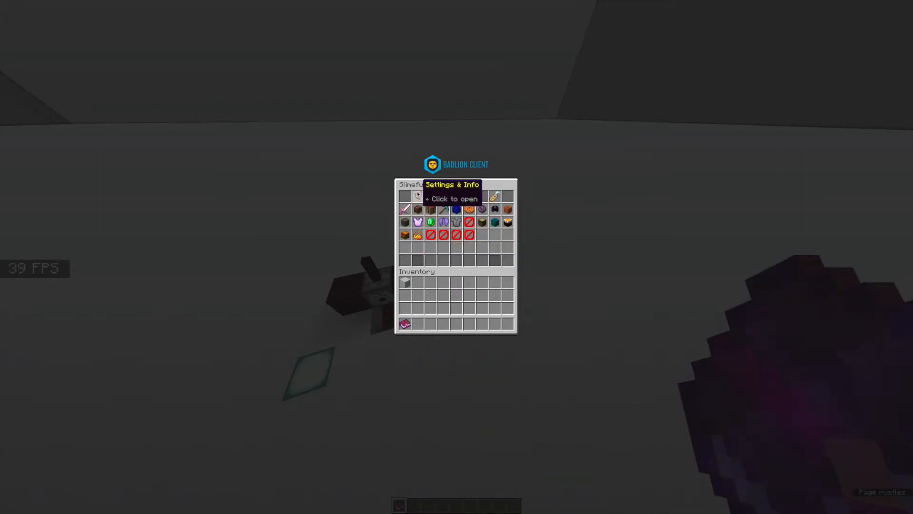
left_click(451, 209)
left_click(405, 209)
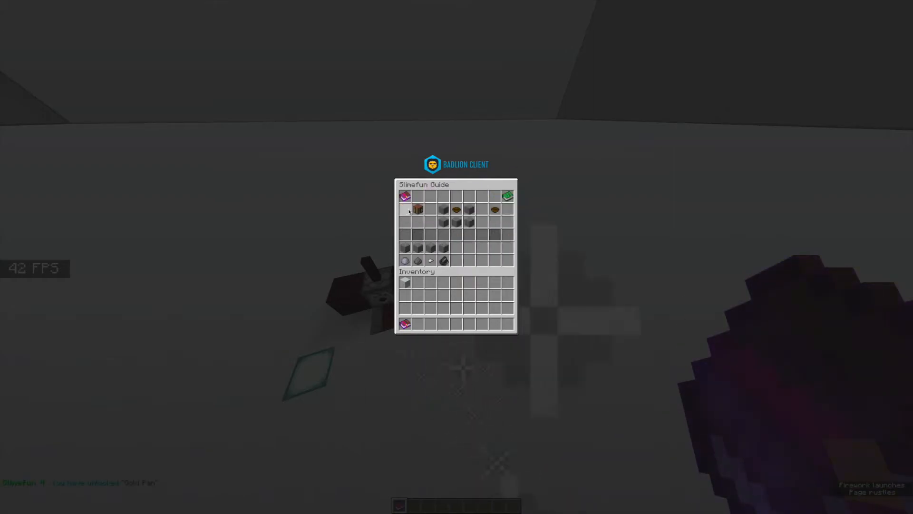
left_click(406, 197)
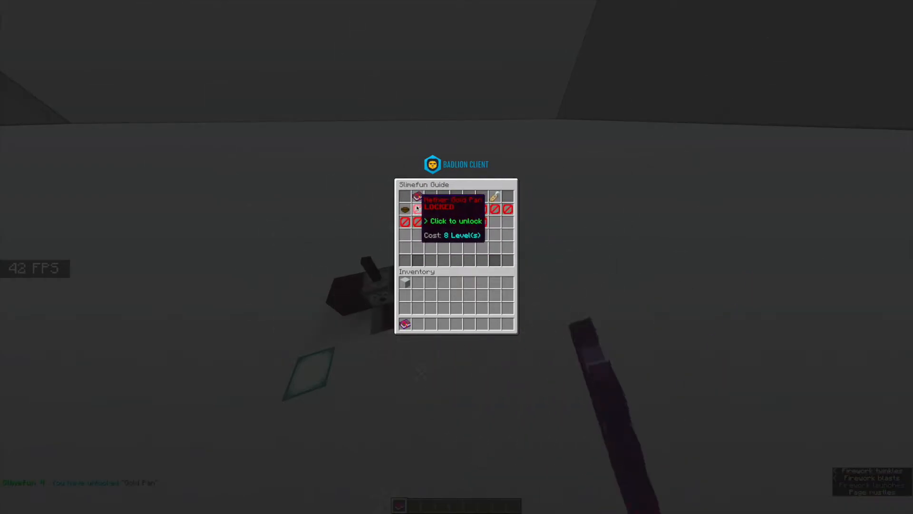
left_click(420, 210)
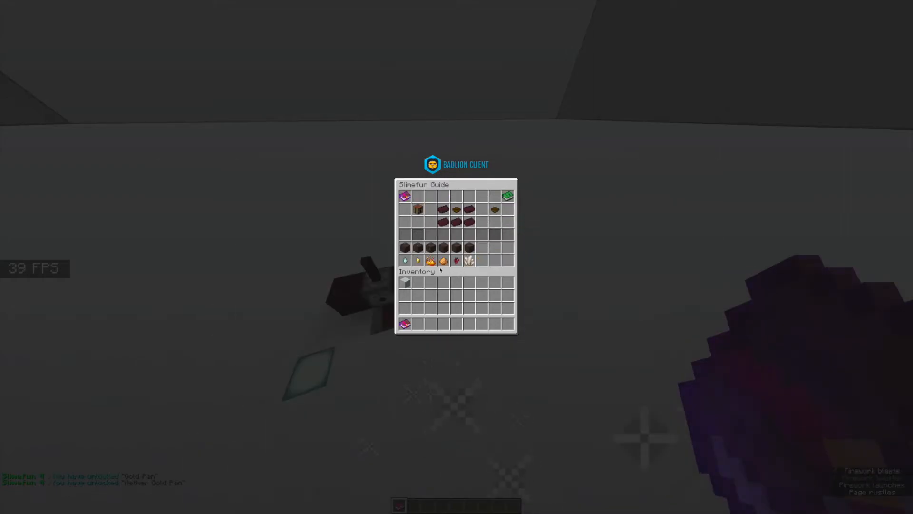
- Reopen the Slimefun Guide and return to the main categories and the Basic Machines list
key("Escape")
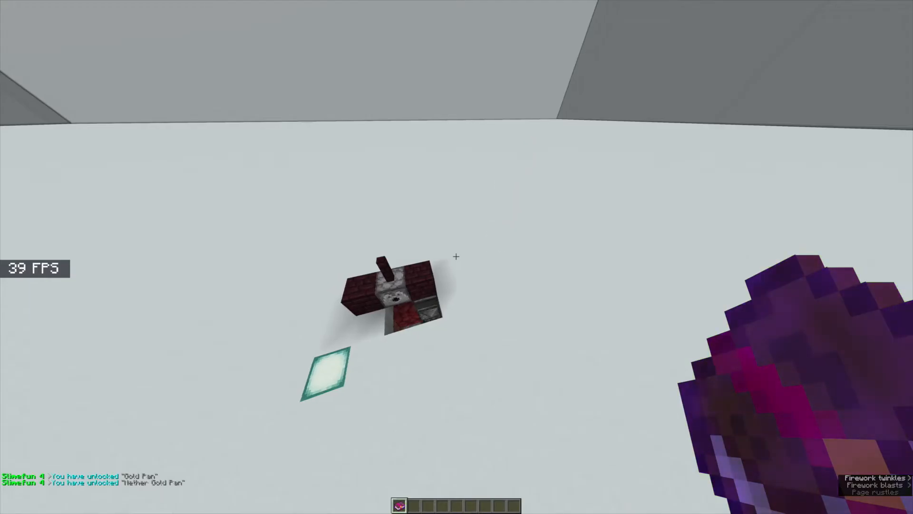
right_click(457, 257)
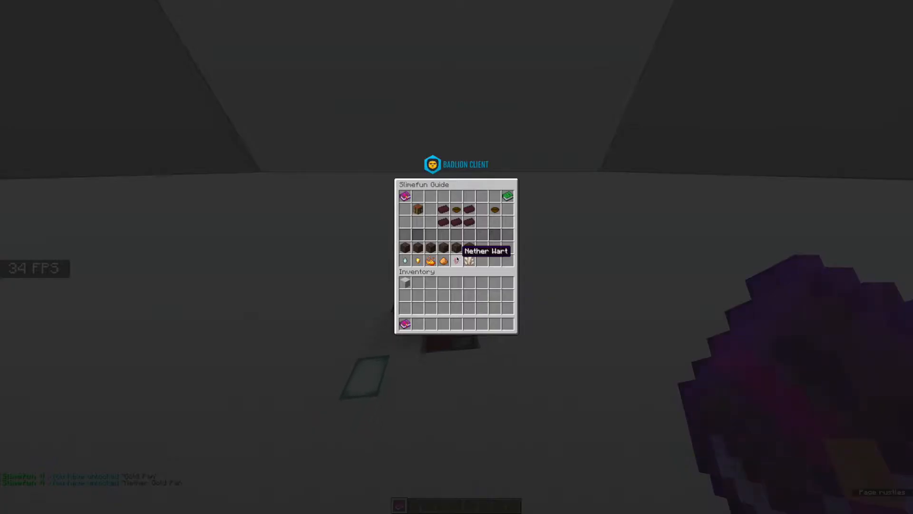
left_click(403, 198)
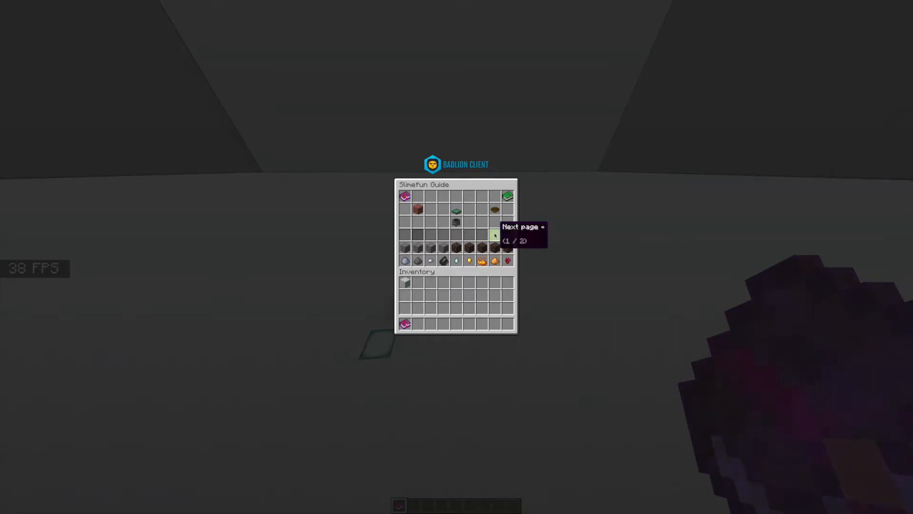
left_click(417, 197)
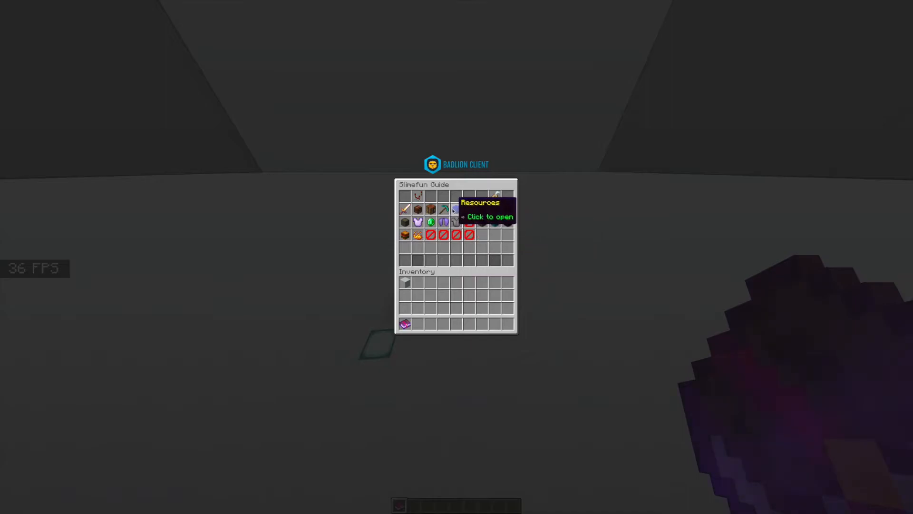
- Read the Ore Washer recipe under Basic Machines, close the guide and start breaking the nether bricks
left_click(431, 209)
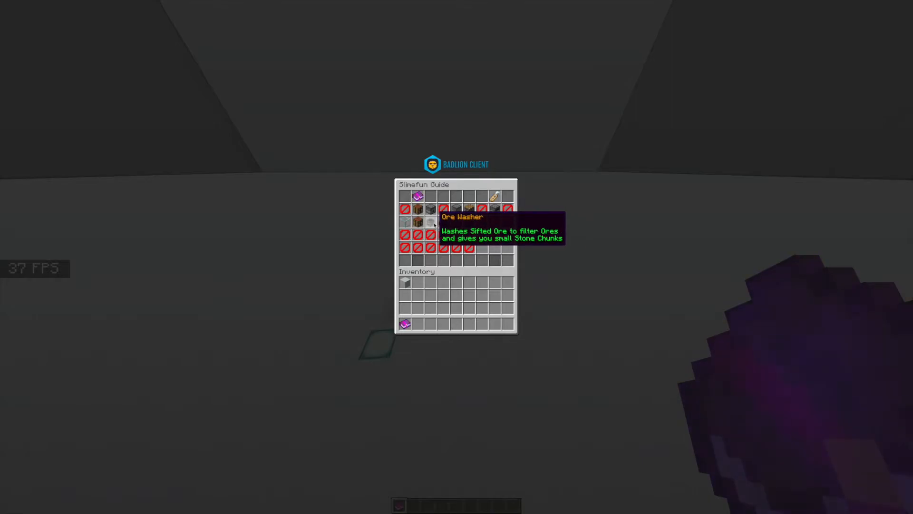
left_click(431, 221)
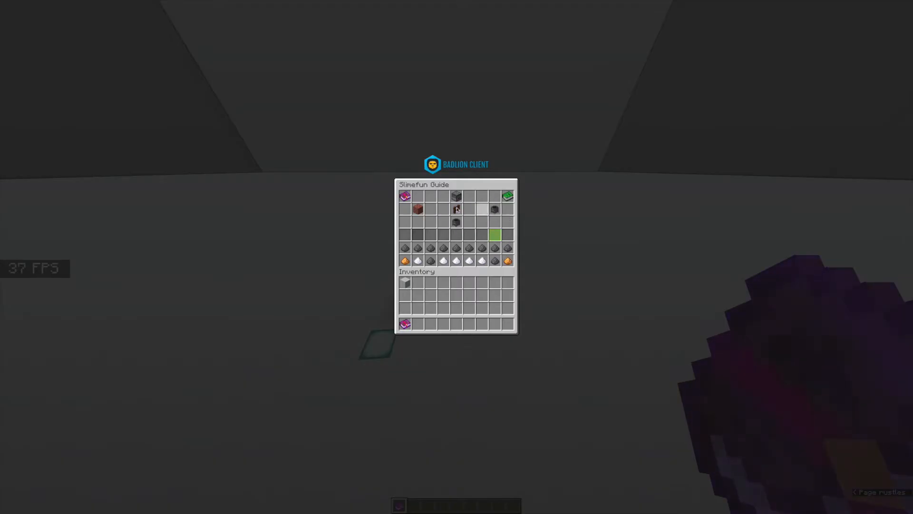
left_click(405, 196)
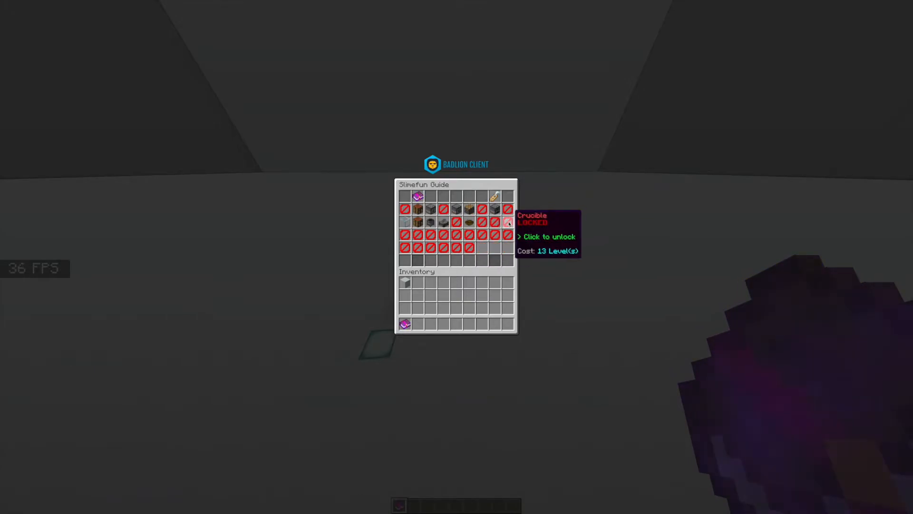
key("Escape")
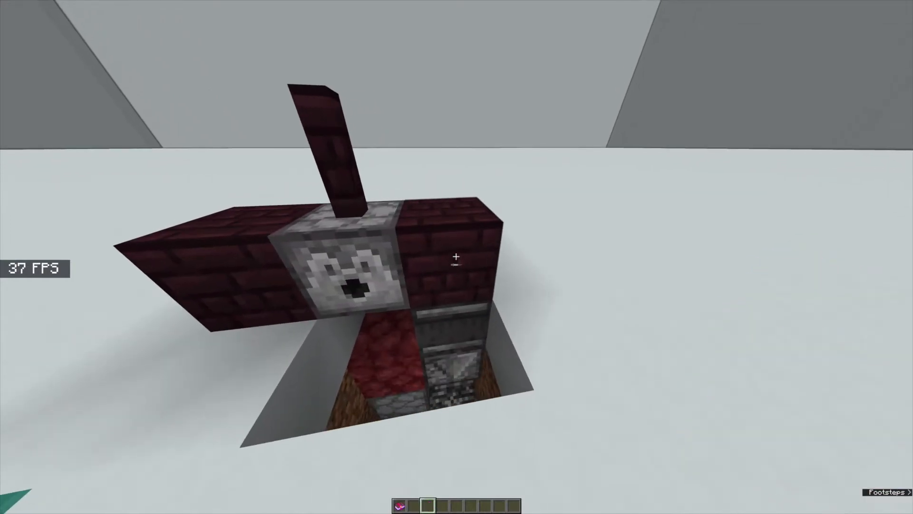
left_click(456, 256)
- Break the remaining nether brick machine blocks and place dirt from slot 3 into the pit
left_click(456, 256)
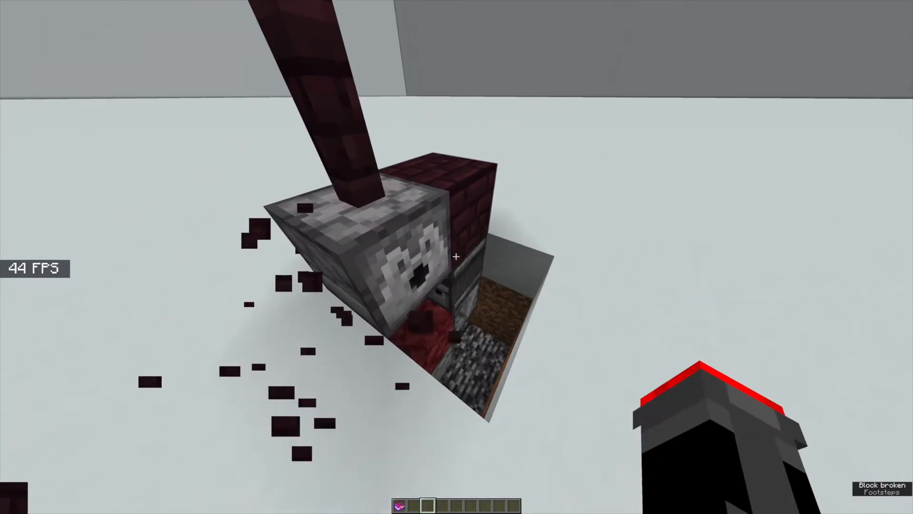
left_click(456, 257)
left_click(456, 256)
left_click(456, 256)
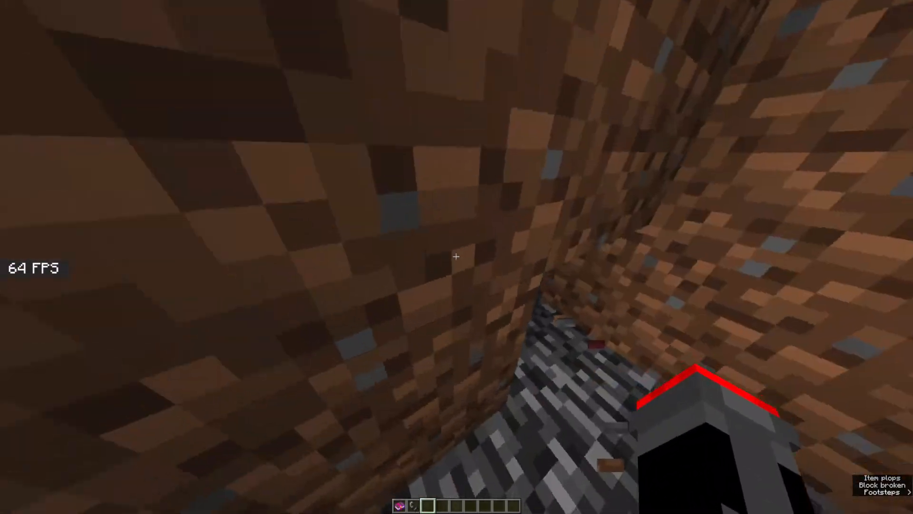
key("3")
right_click(456, 256)
right_click(456, 256)
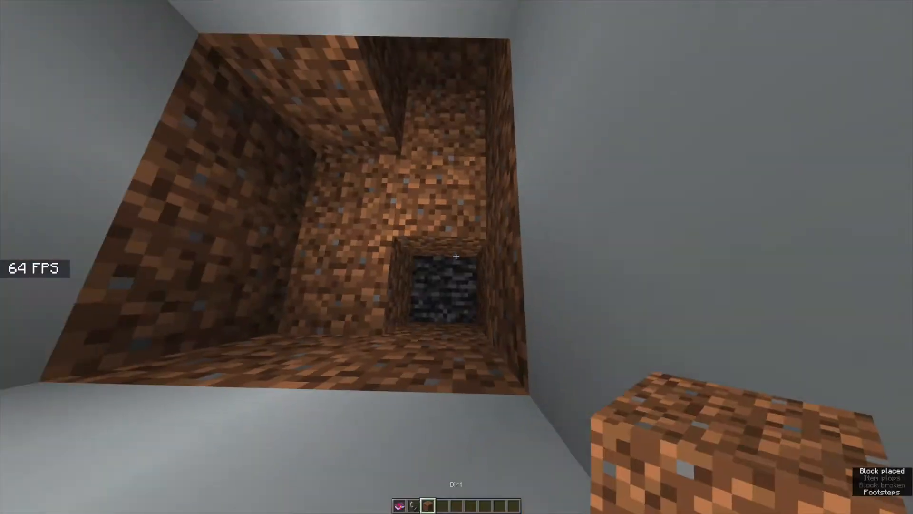
type("t/co help")
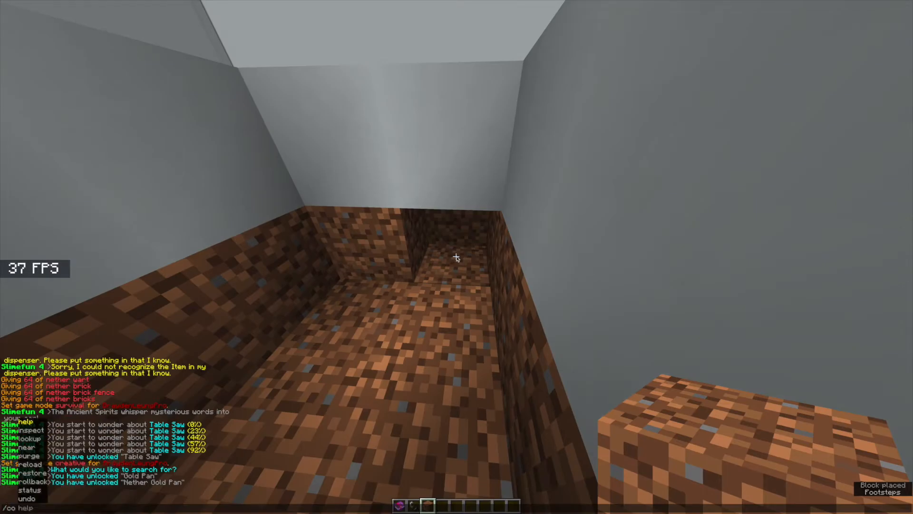
type("restore")
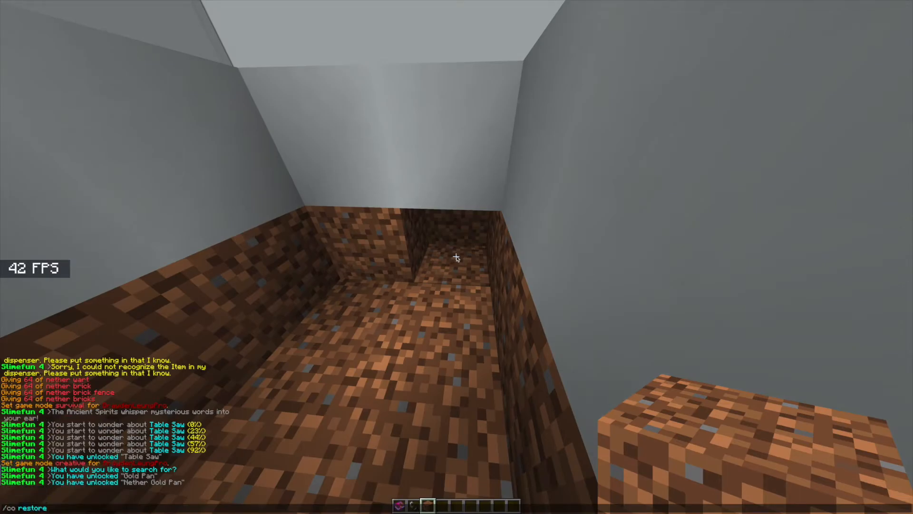
- Run /co restore user:<name> action:-block time:10m via Tab completion and fly up out of the pit
key("Tab")
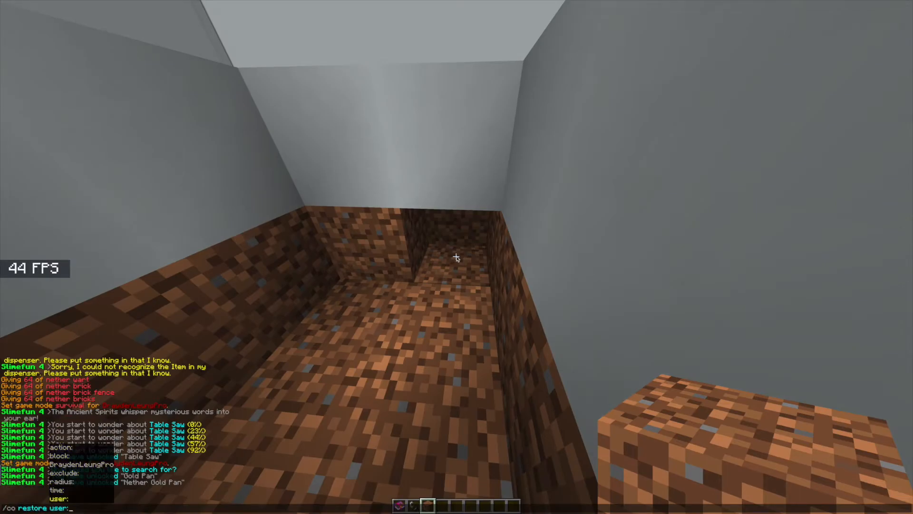
key("Tab")
key("Tab")
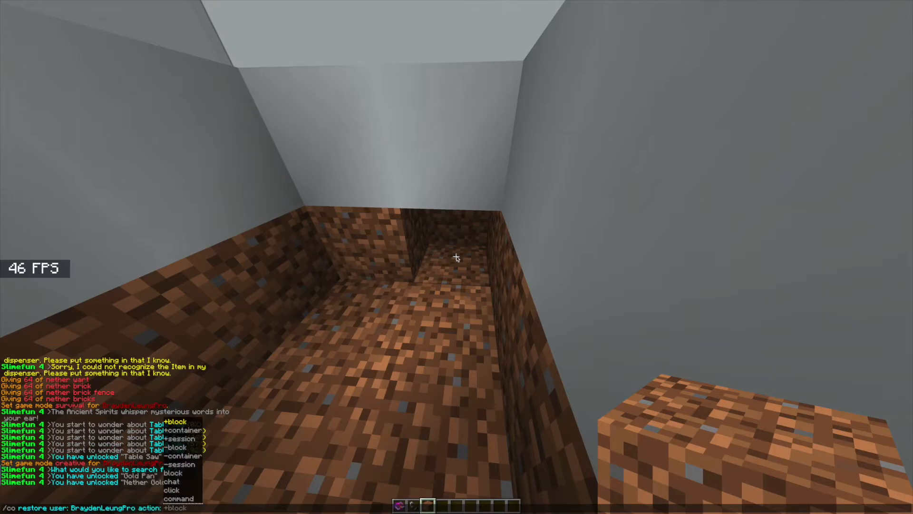
type("b")
key("BackSpace")
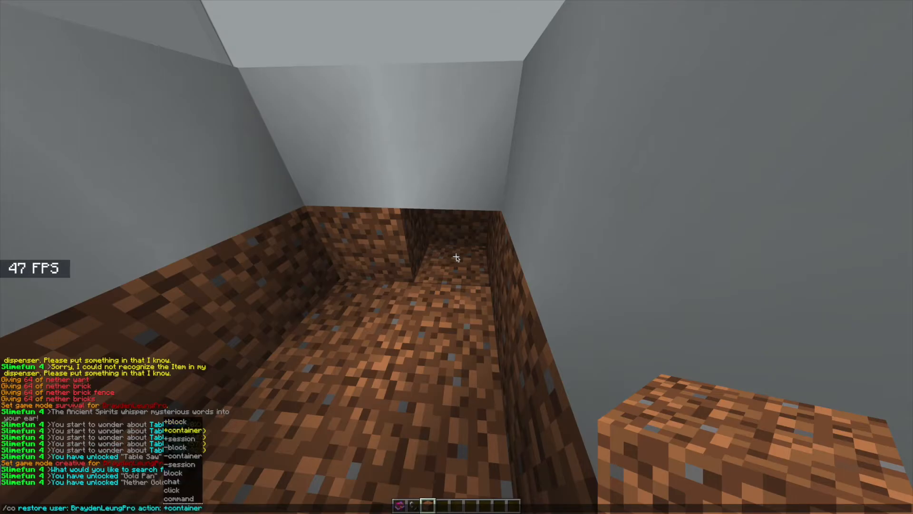
key("Tab")
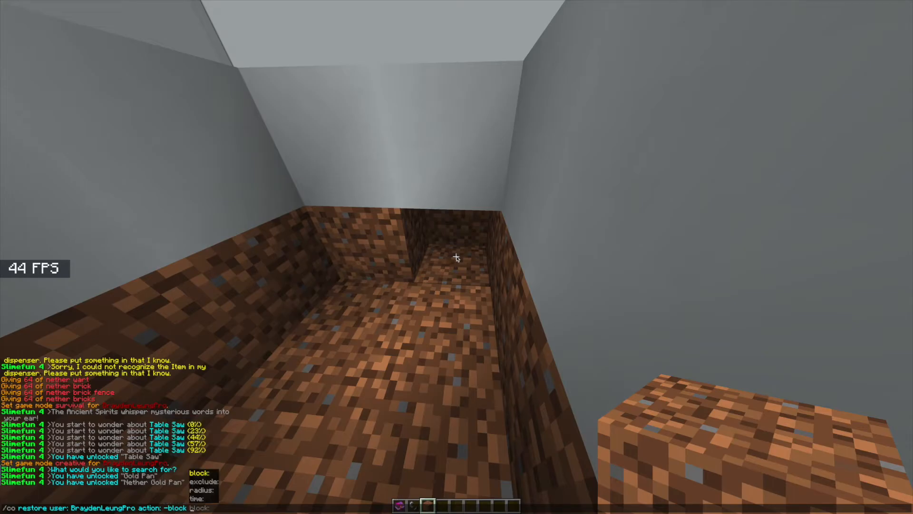
type("block:")
key("BackSpace")
key("BackSpace")
key("Tab")
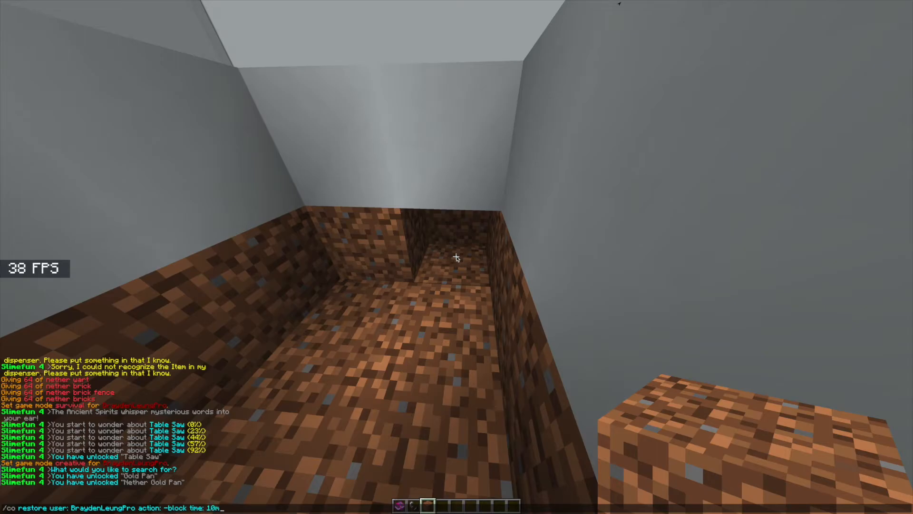
key("Return")
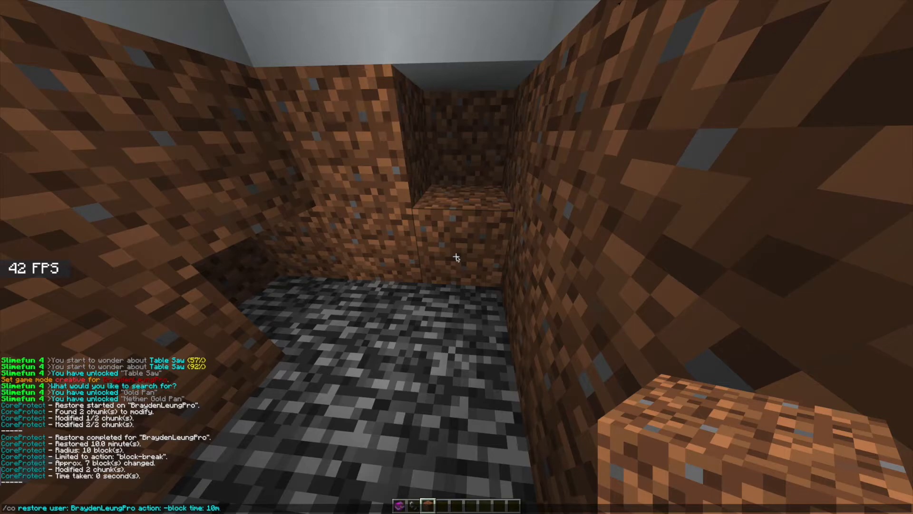
type("m")
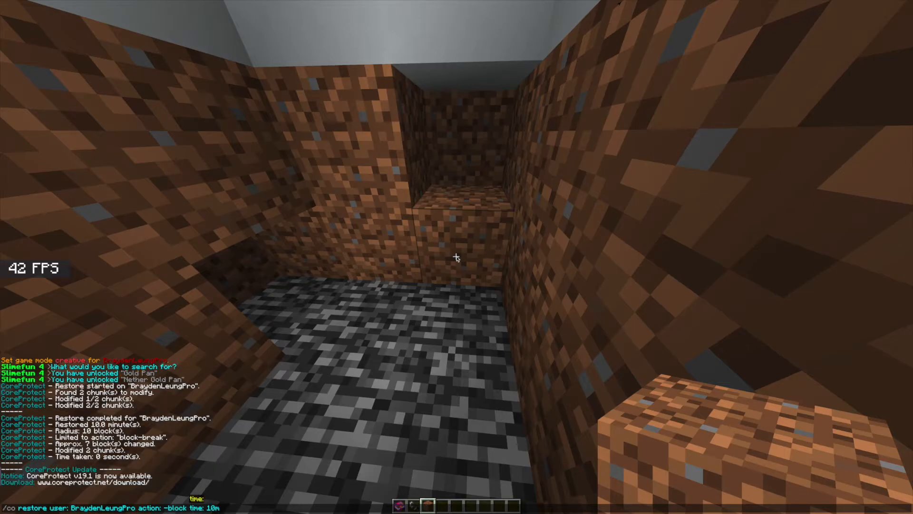
key("Return")
key("space")
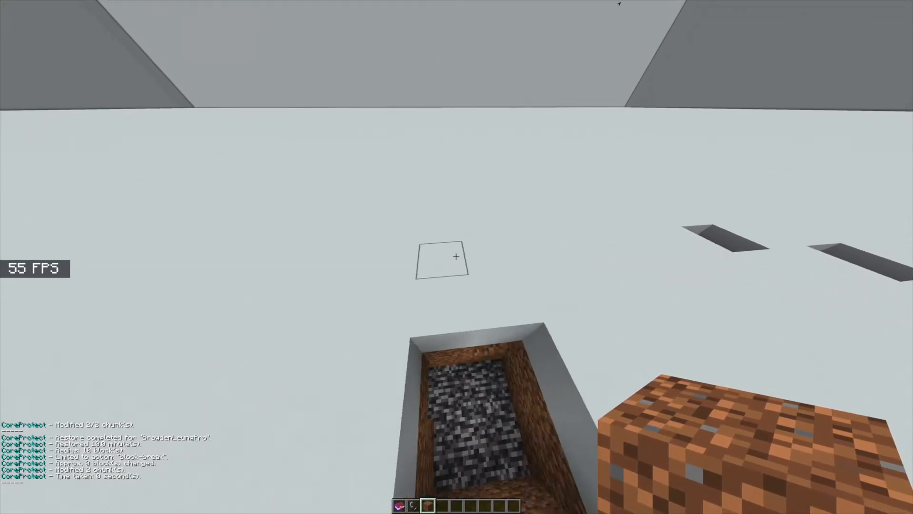
- Edit the previous /co restore command's action and rerun it for the last 10 minutes
key("t")
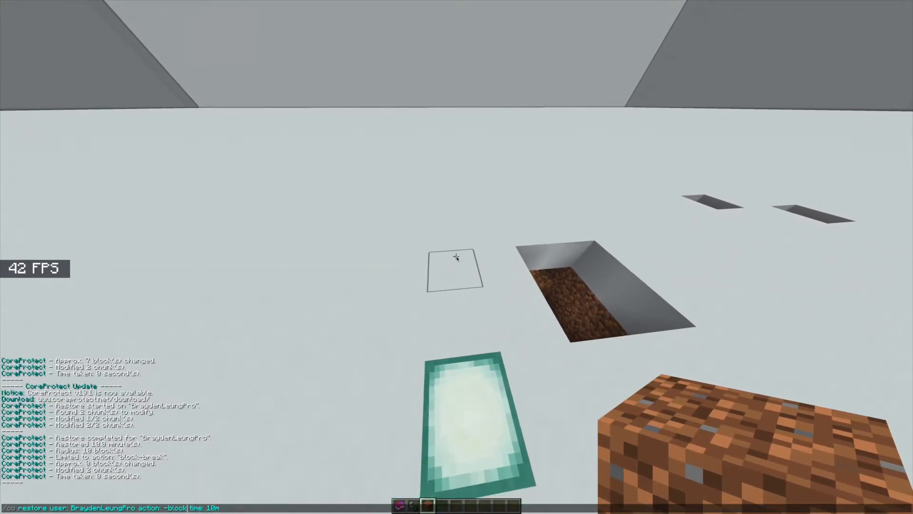
key("BackSpace")
key("BackSpace")
type("+block time: 10m")
key("Return")
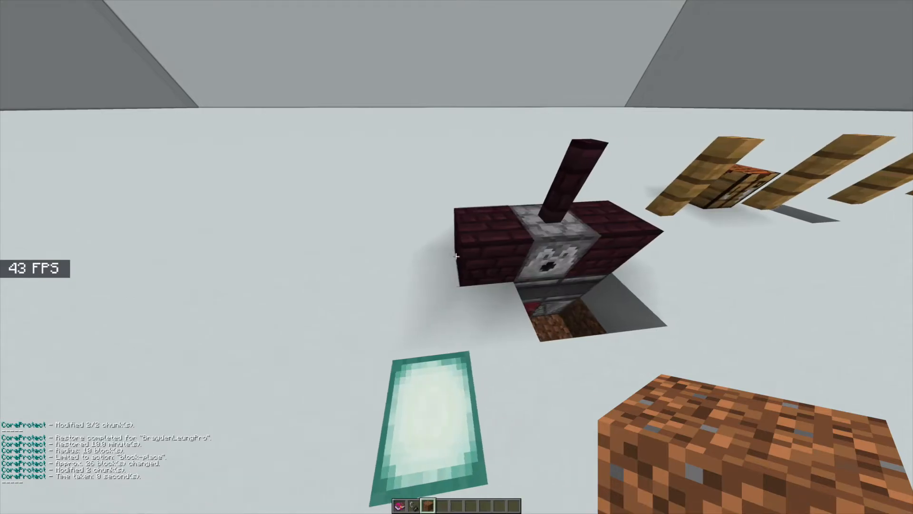
- Recall the restore command, correct it to action:-block time:10m and run it, changing about 18 blocks
key("slash")
type("/")
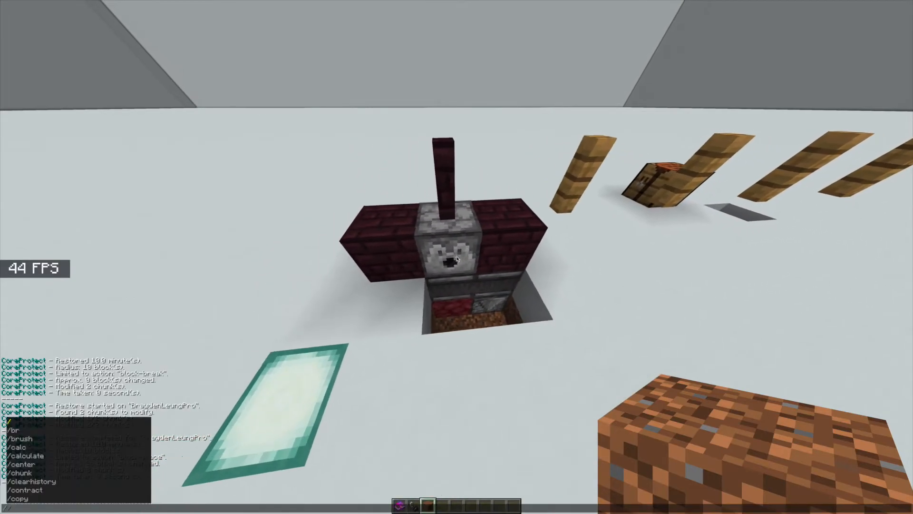
type("u")
key("Up")
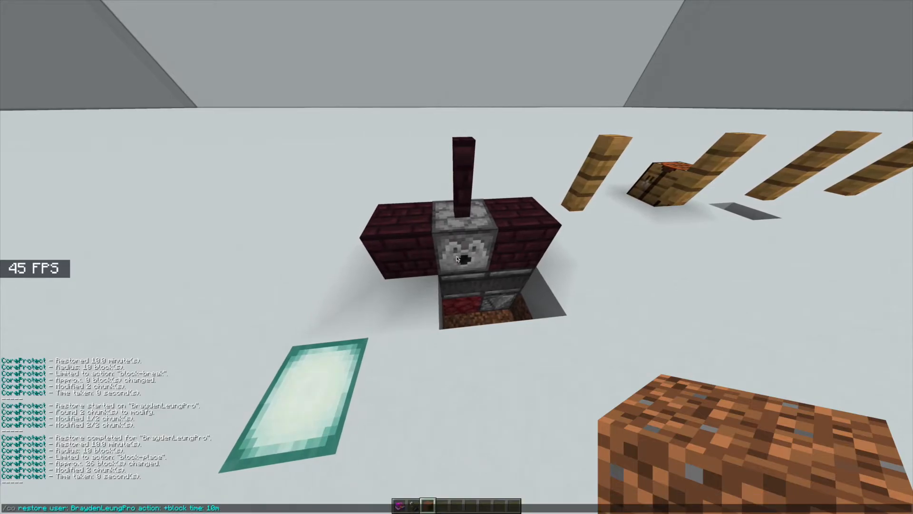
key("BackSpace")
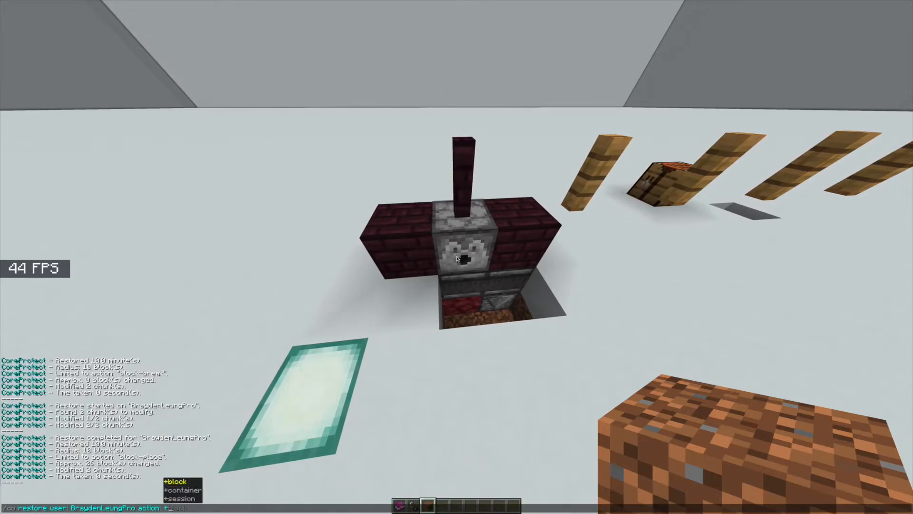
key("BackSpace")
type("-block block:")
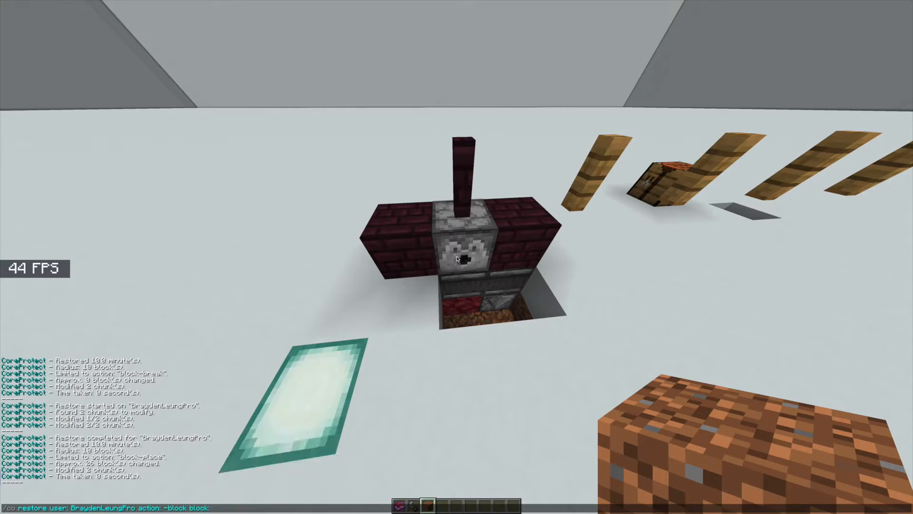
key("BackSpace")
key("BackSpace")
key("BackSpace")
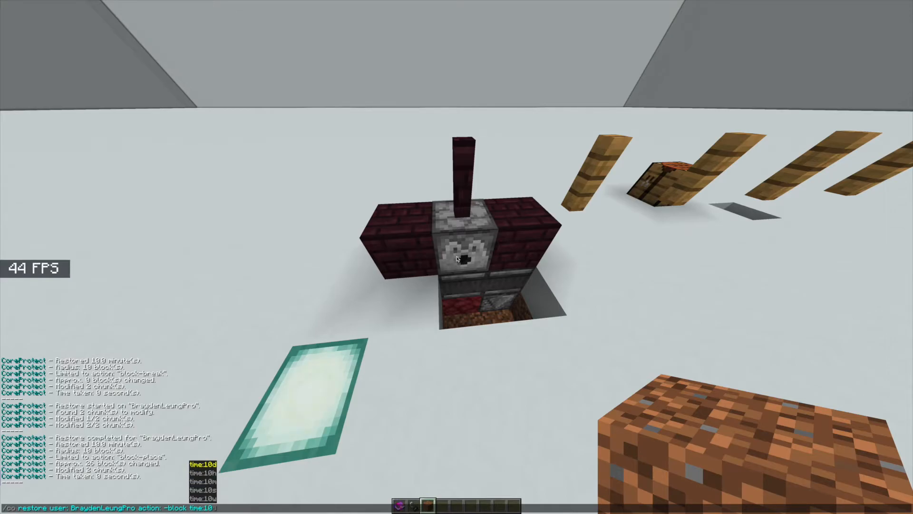
key("Return")
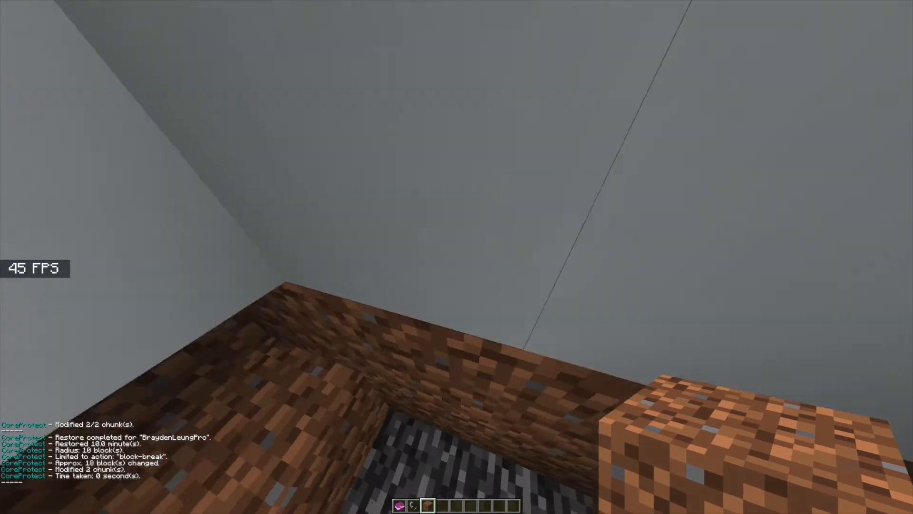
- Fill the first pit with dirt and cap it with white concrete
left_click(457, 257)
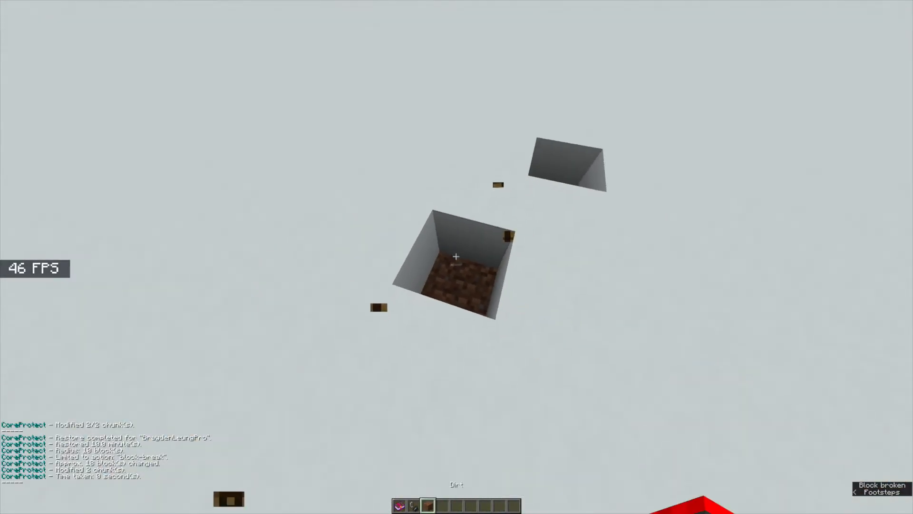
right_click(457, 257)
key("4")
right_click(457, 257)
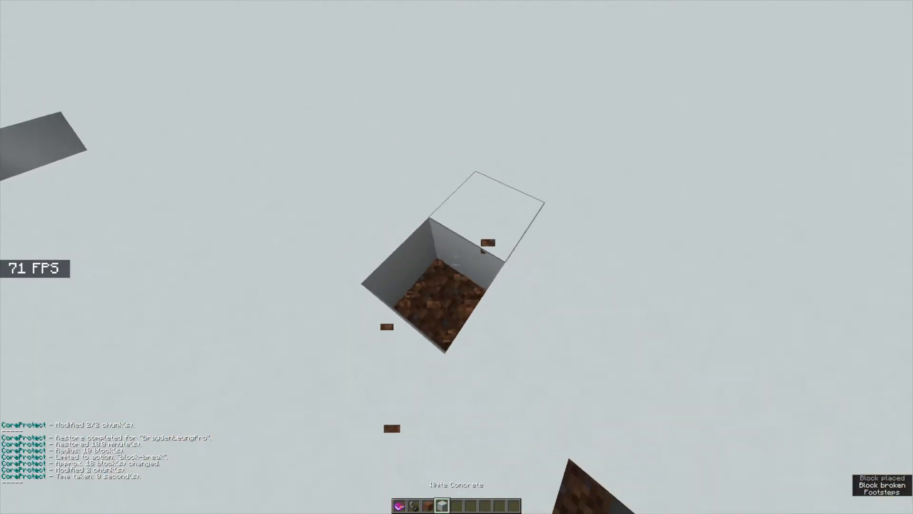
key("w")
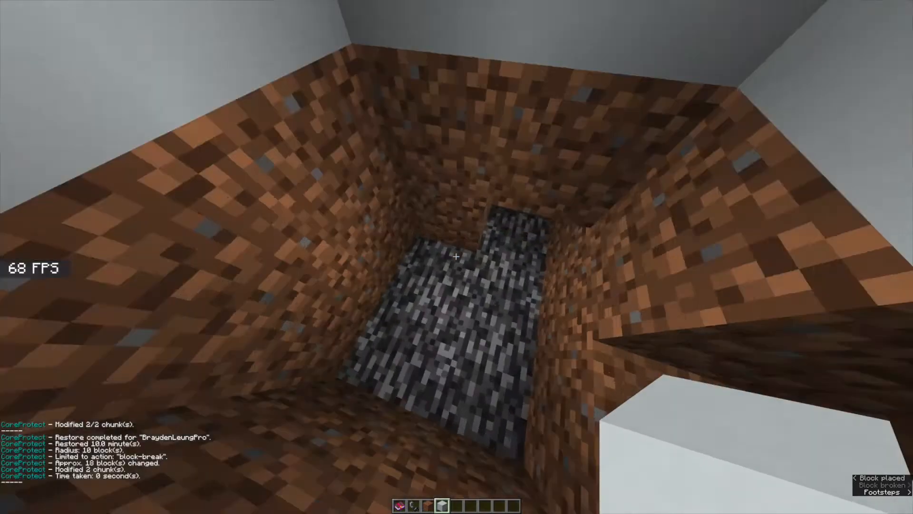
key("w")
- Level the dirt pit and cover it with white concrete so the floor is flat
key("3")
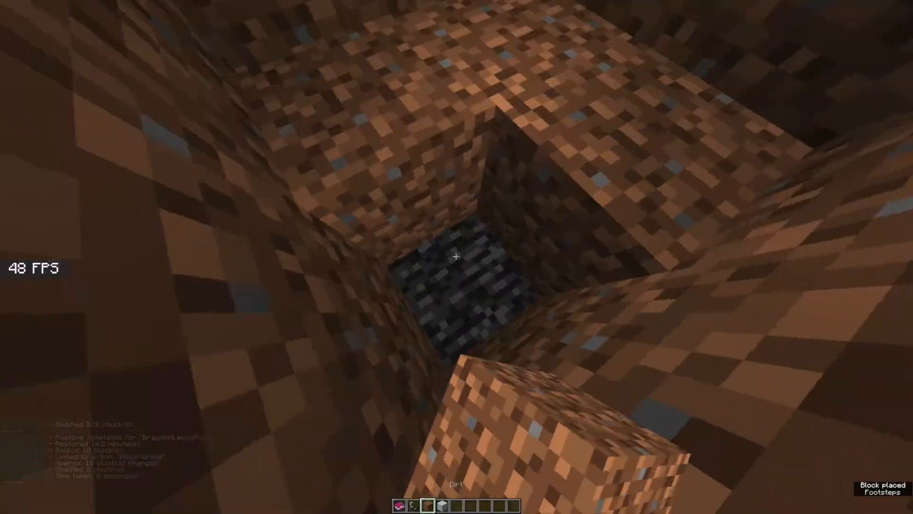
key("space")
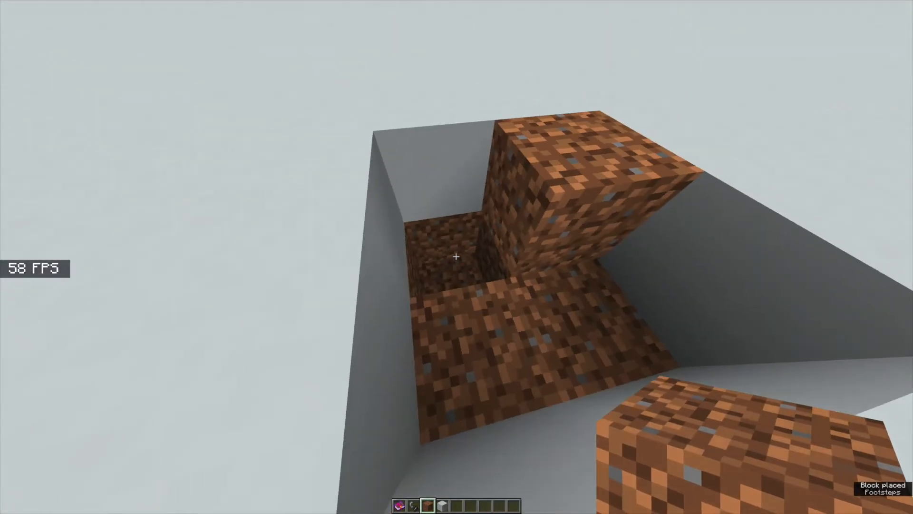
left_click(455, 257)
key("4")
right_click(456, 256)
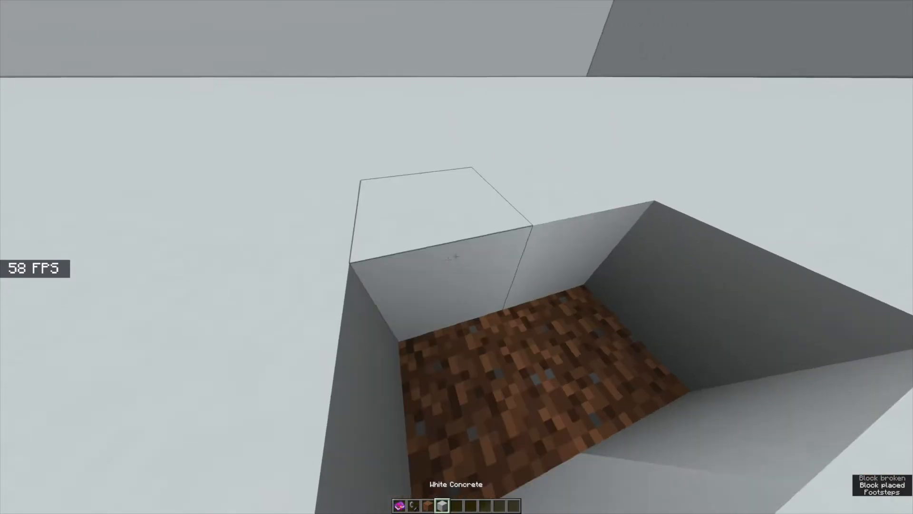
left_click_drag(456, 257, 456, 143)
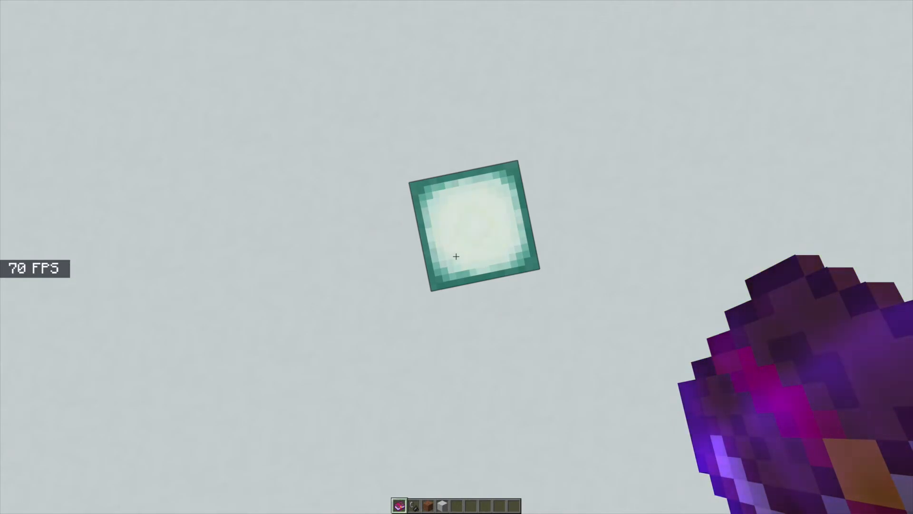
- Pause the windowed game, bring up a blank Chrome tab, and move to the Discord desktop
key("F11")
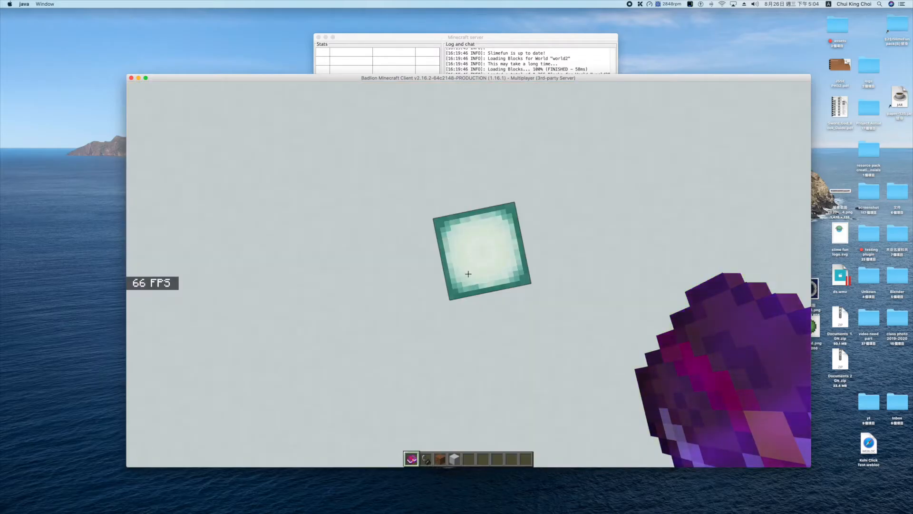
key("Escape")
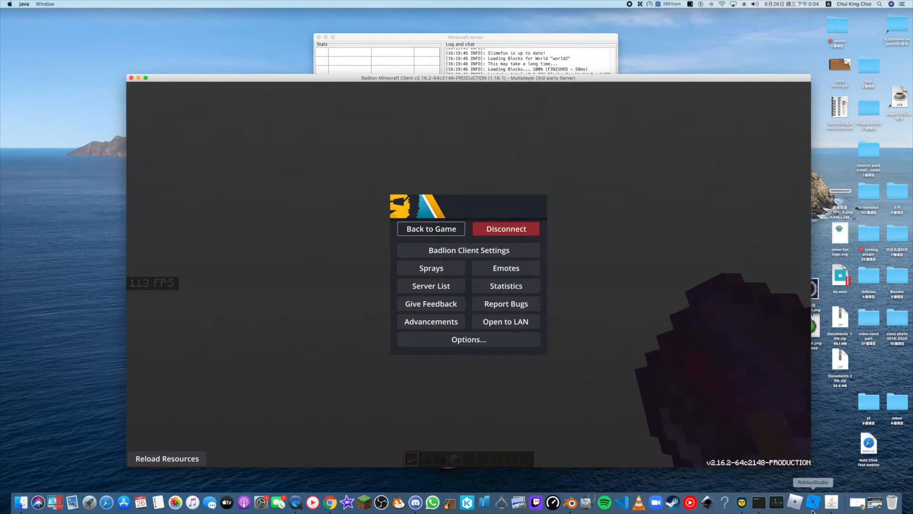
left_click(796, 503)
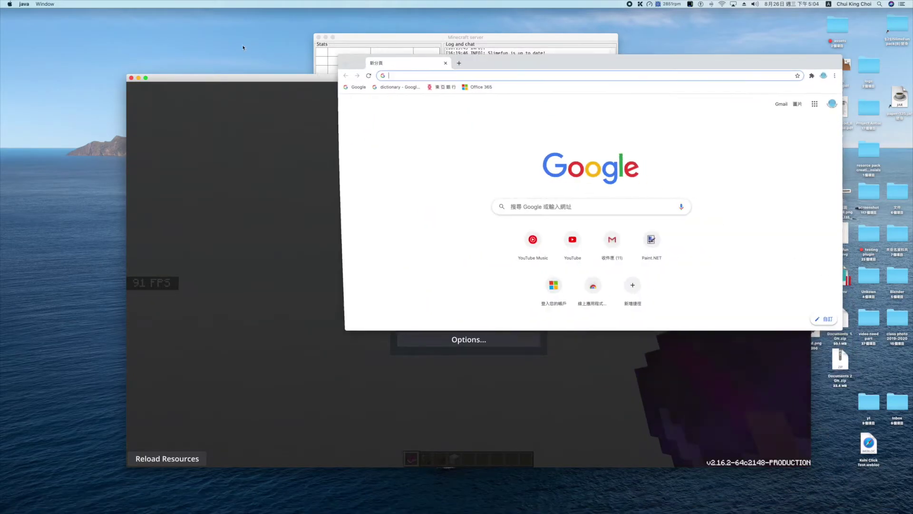
left_click(471, 75)
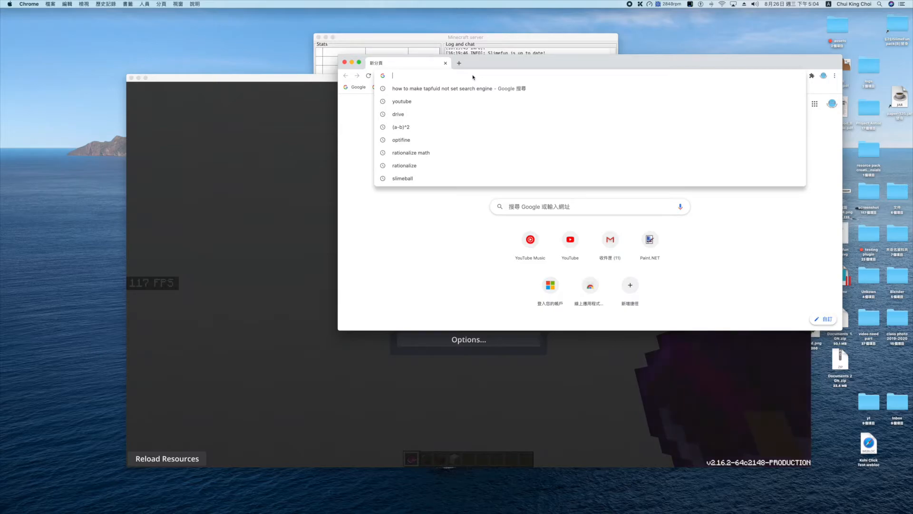
key("ctrl+Right")
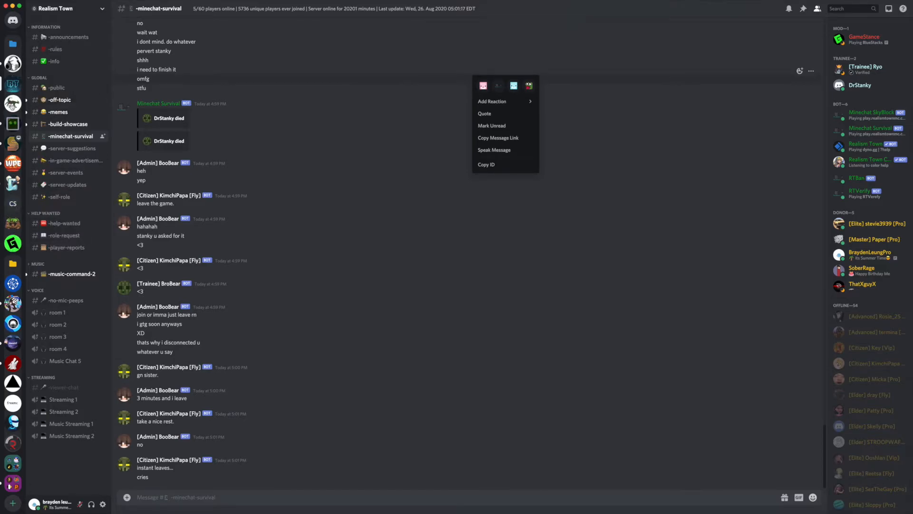
- Switch to the Slimefun Discord server and read its #announcements channel
left_click(13, 123)
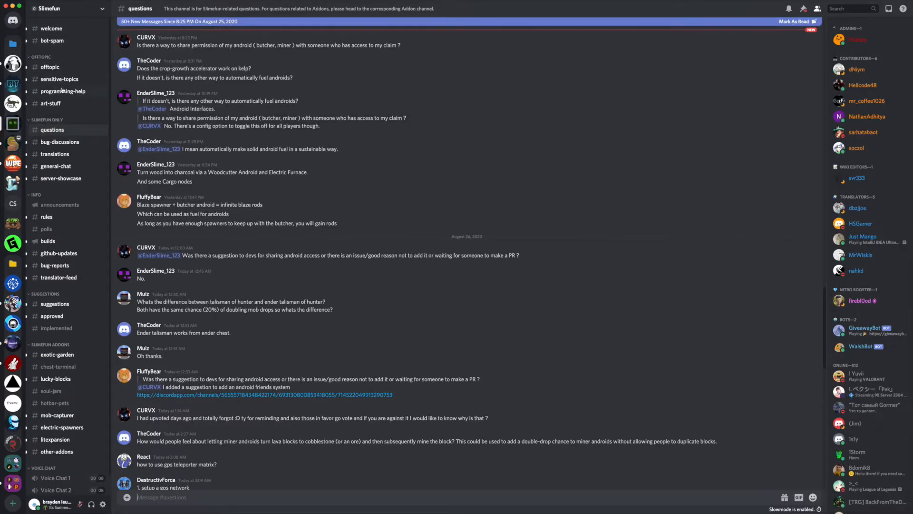
left_click(60, 205)
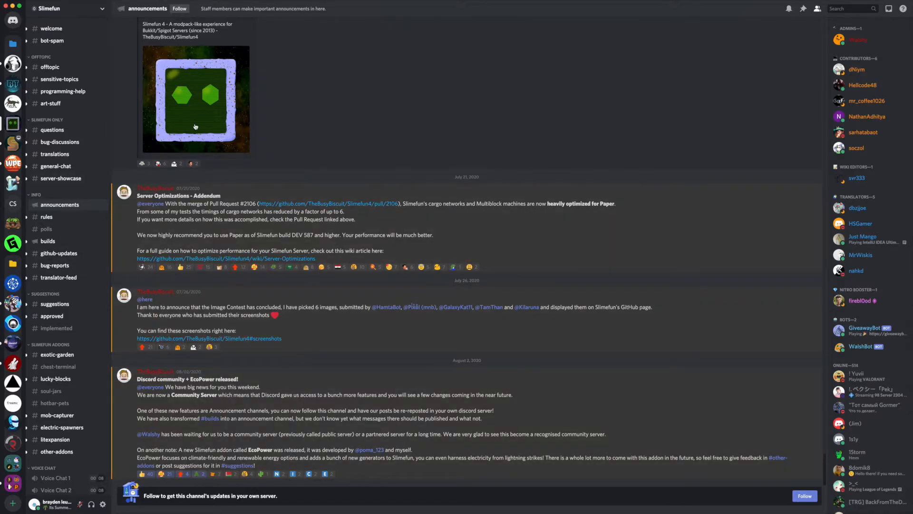
scroll(194, 127, "up", 3)
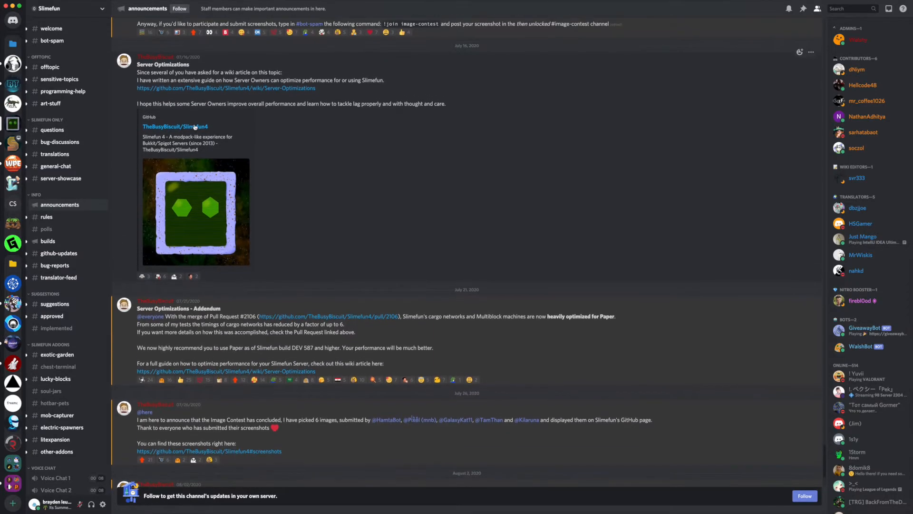
scroll(194, 127, "up", 2)
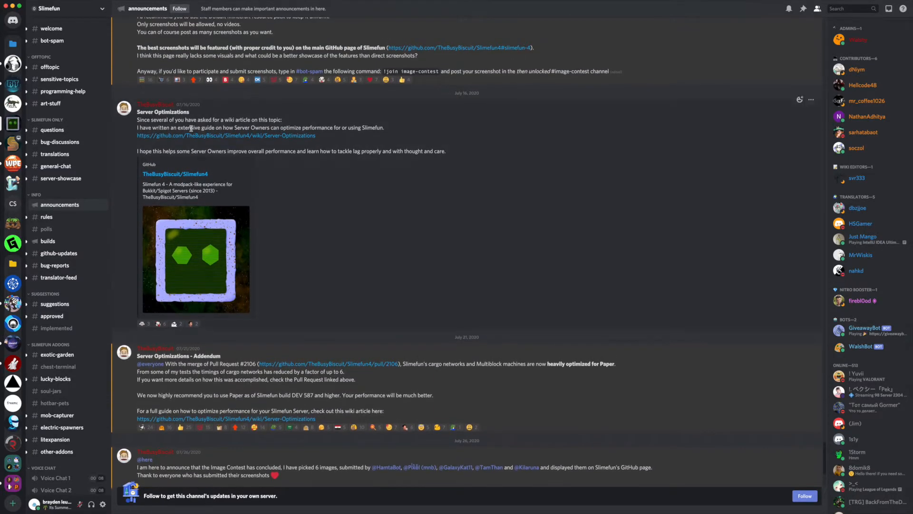
scroll(194, 127, "up", 2)
scroll(194, 127, "up", 2)
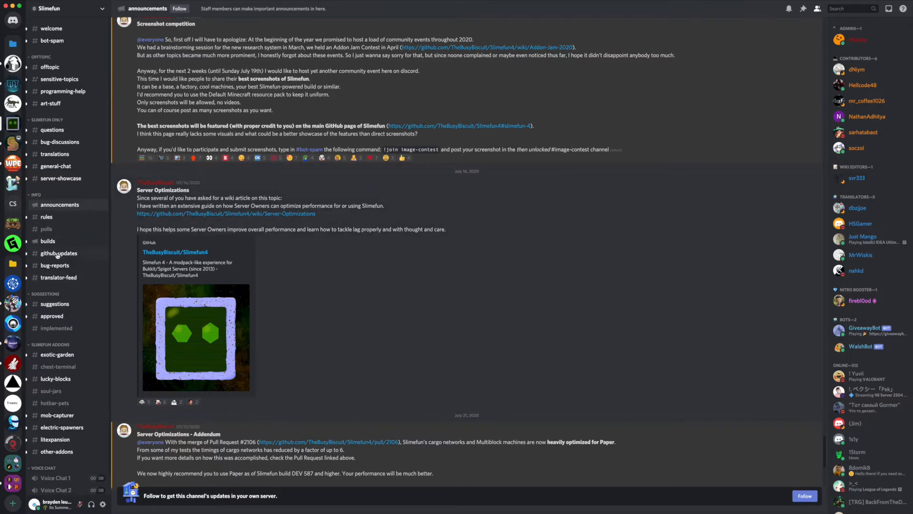
- Browse #github-updates, #welcome and #rules, then settle on #builds listing Slimefun4 builds up to #641
left_click(59, 253)
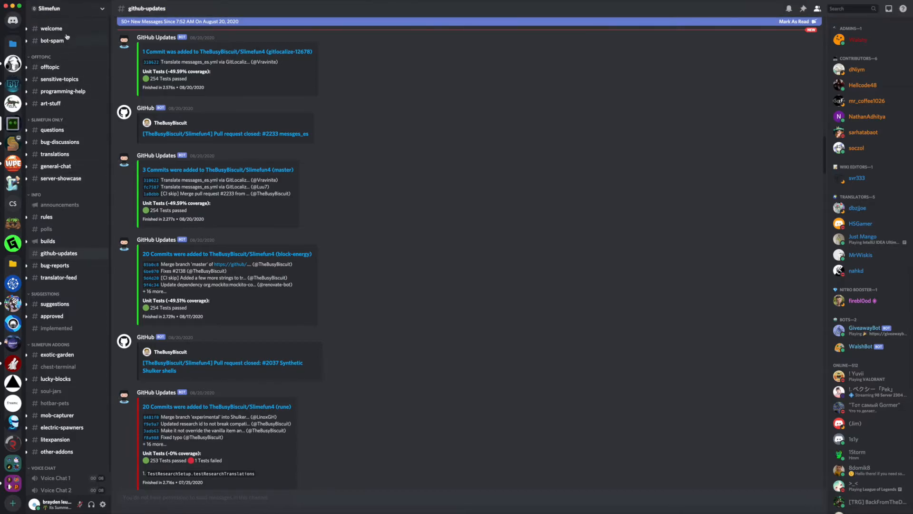
left_click(100, 31)
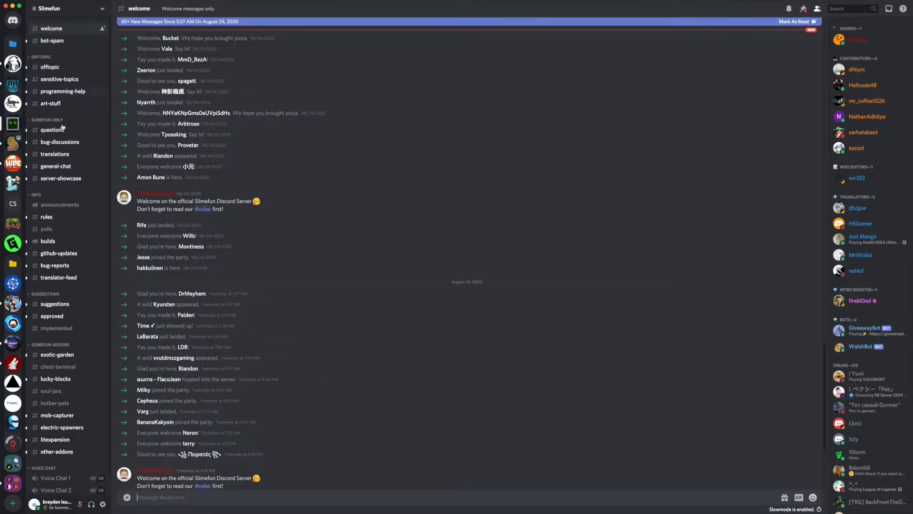
left_click(54, 217)
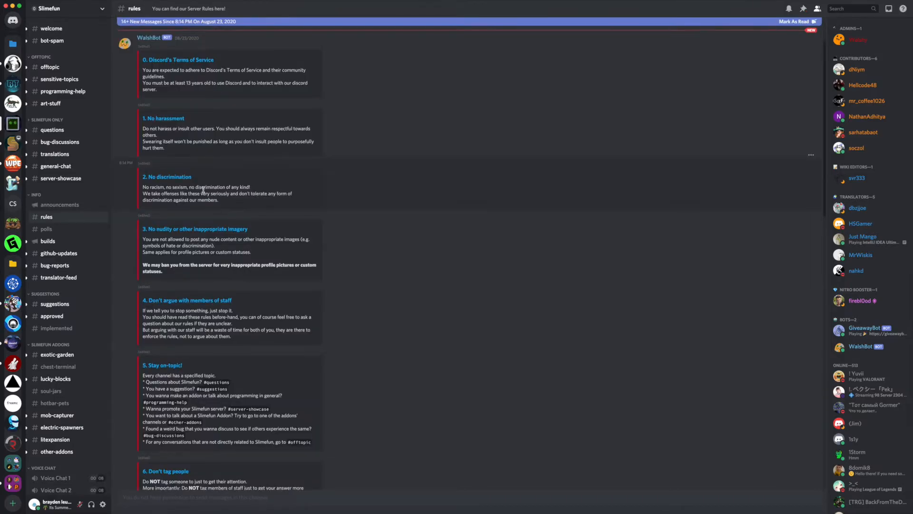
scroll(203, 190, "up", 3)
scroll(183, 129, "down", 5)
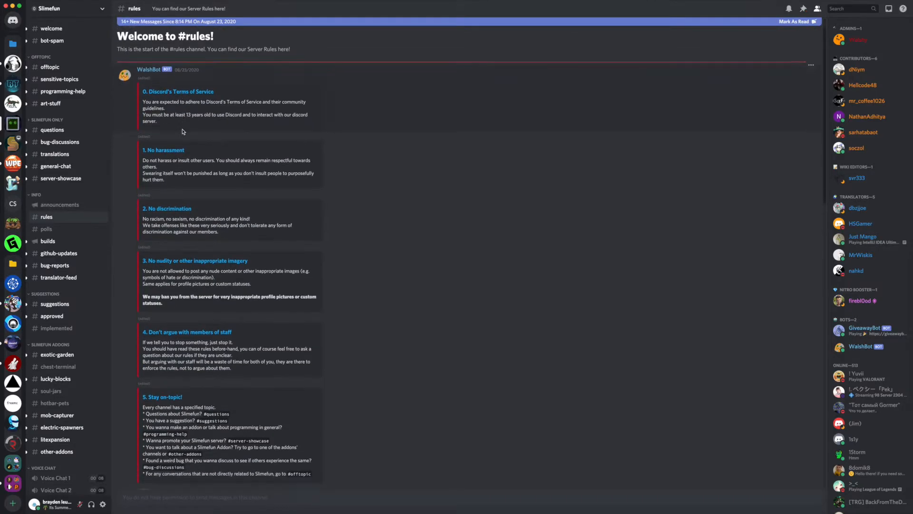
scroll(183, 129, "down", 5)
scroll(172, 146, "down", 5)
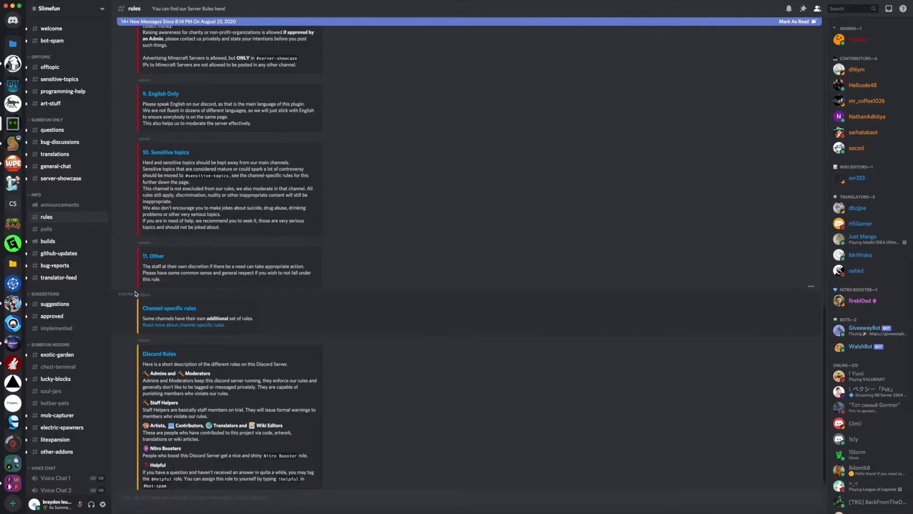
scroll(77, 264, "down", 1)
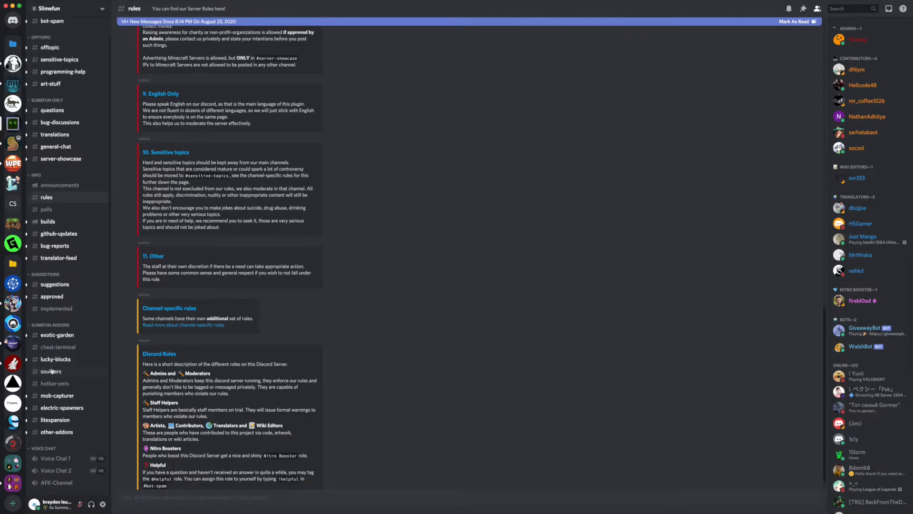
left_click(48, 221)
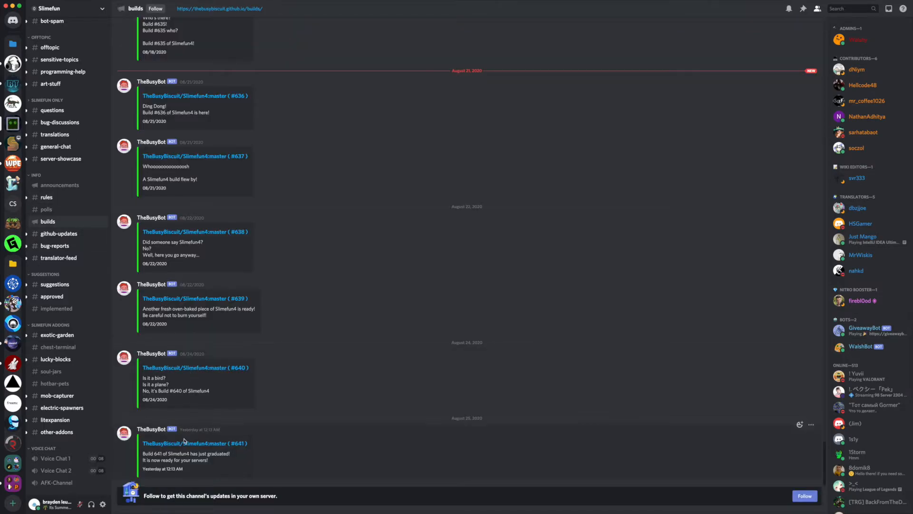
- Follow the Slimefun4 build #641 link and download its DEV 641 jar
left_click(185, 444)
left_click(494, 280)
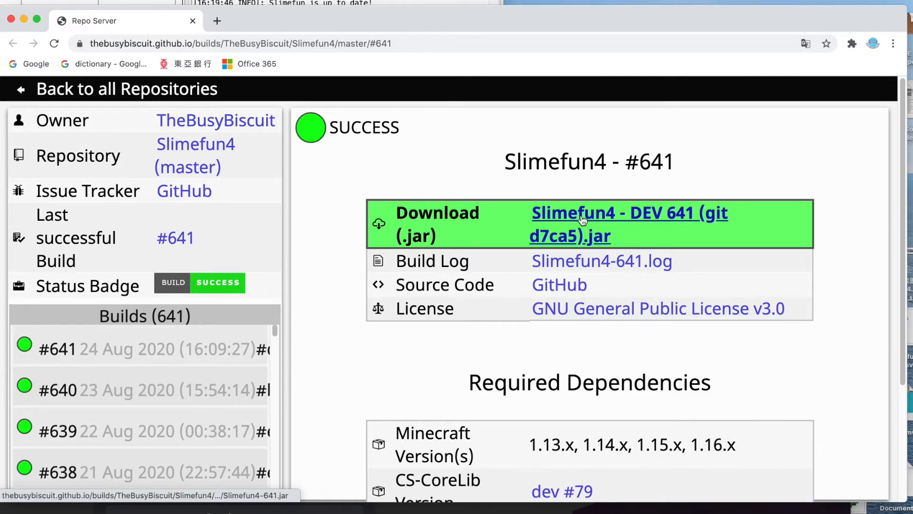
scroll(586, 286, "down", 3)
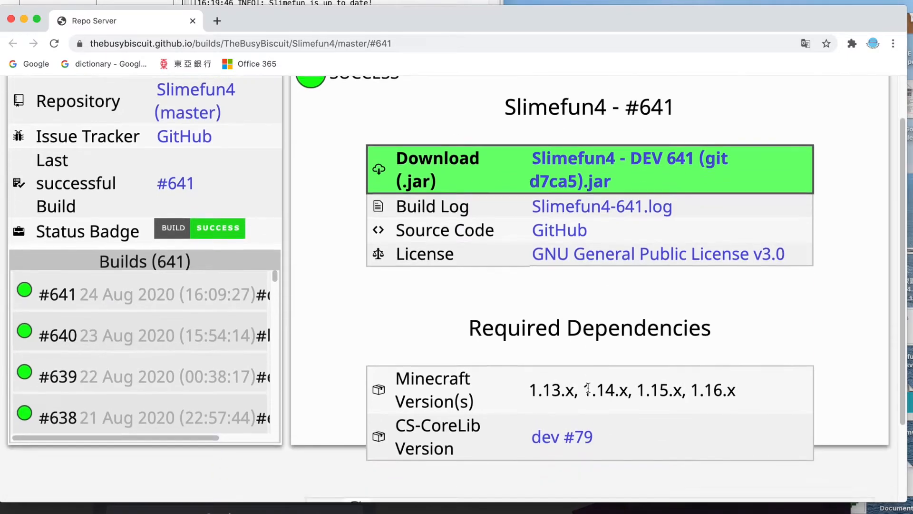
scroll(586, 393, "down", 1)
scroll(586, 321, "up", 5)
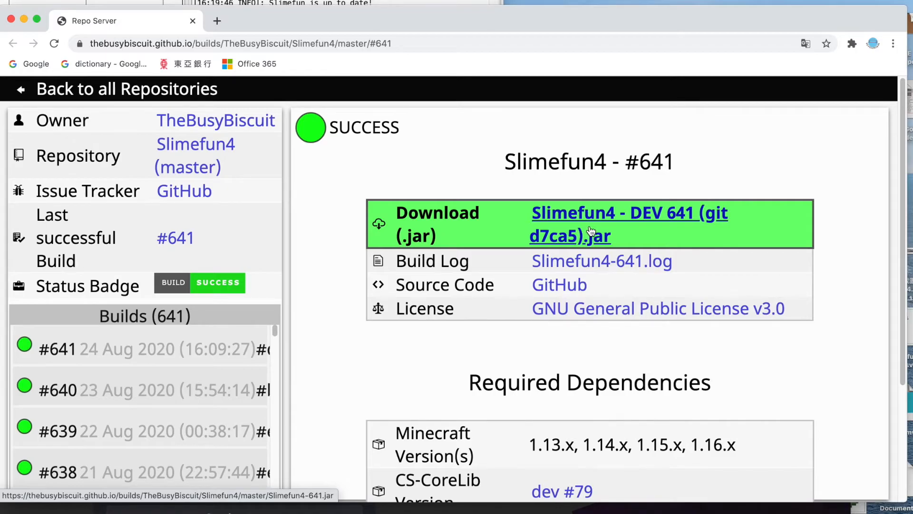
left_click(579, 216)
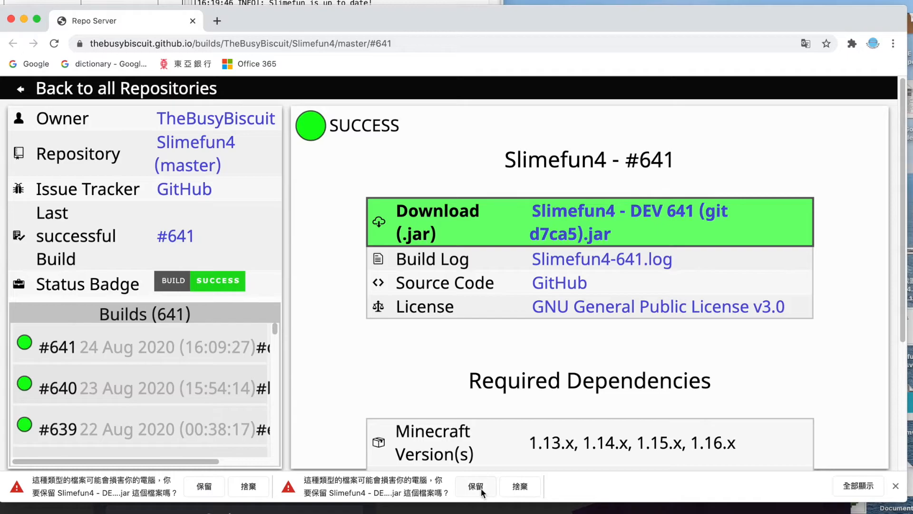
- Keep both Slimefun4 jar downloads and start a blank new tab
left_click(477, 487)
left_click(205, 486)
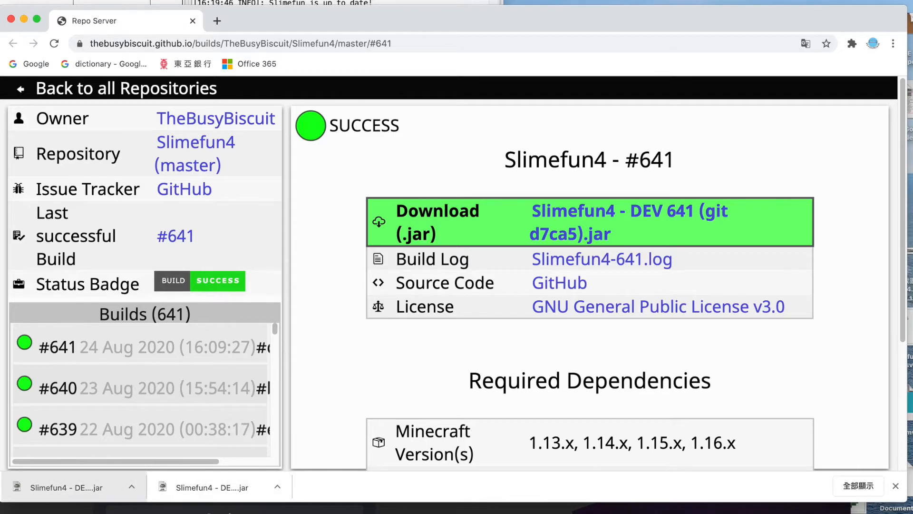
left_click(217, 21)
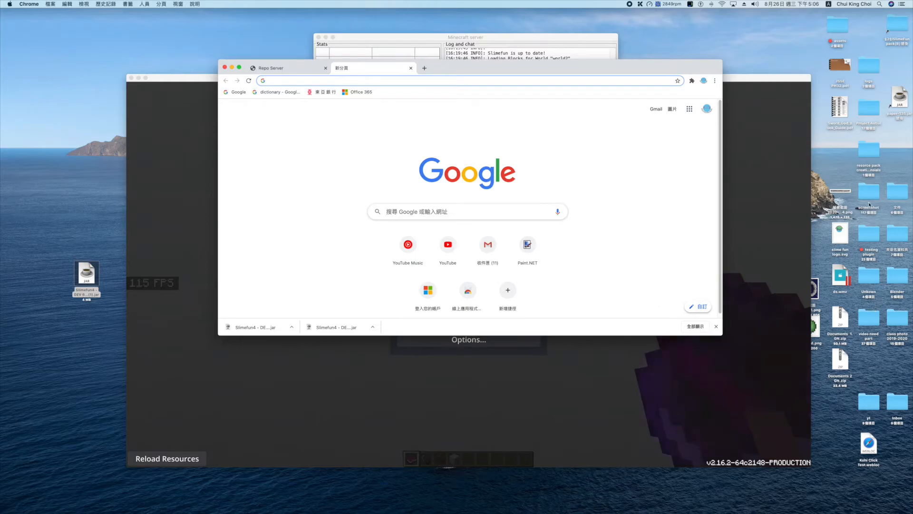
- Navigate into the testing plugin server folder and its plugins folder in Finder
double_click(869, 237)
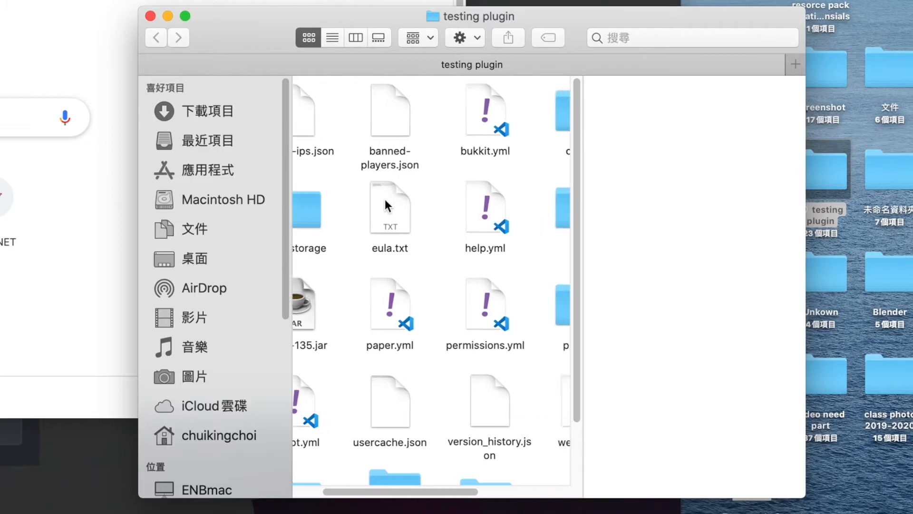
scroll(383, 203, "down", 3)
scroll(382, 204, "up", 2)
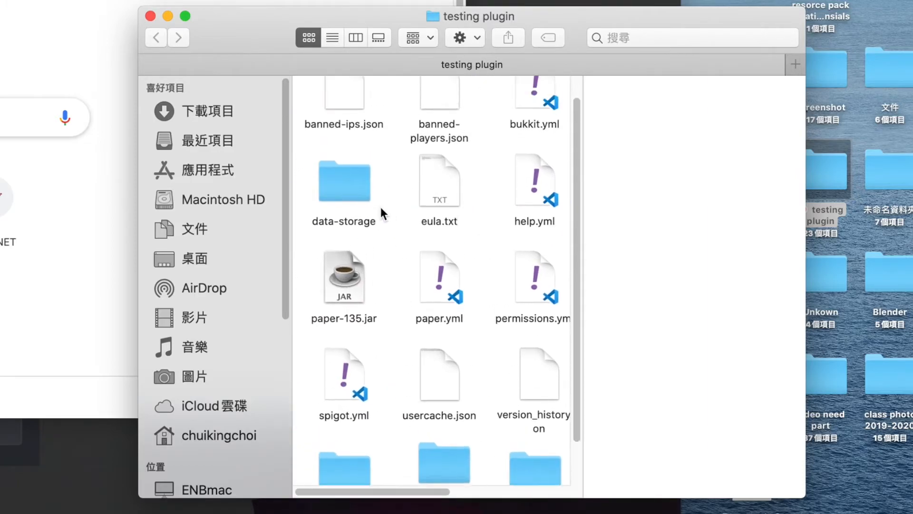
scroll(381, 207, "right", 4)
scroll(380, 208, "right", 1)
left_click(424, 304)
right_click(429, 307)
key("Escape")
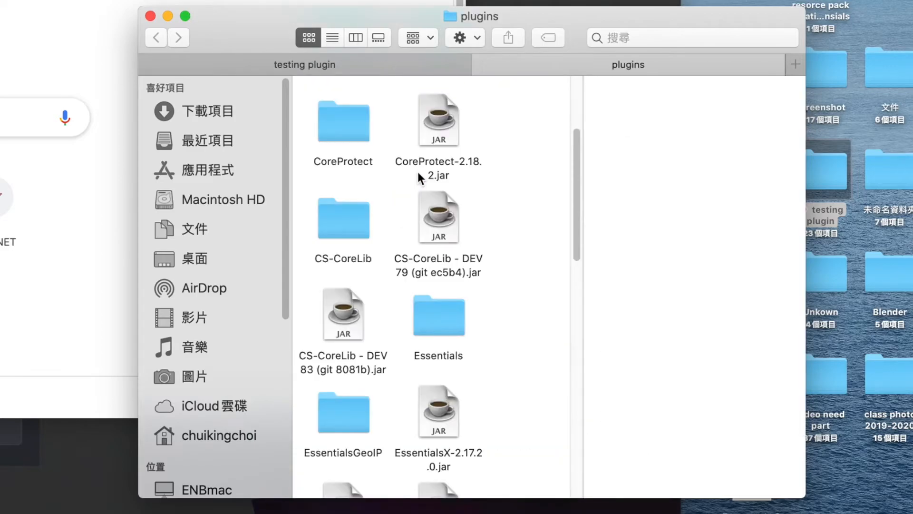
scroll(442, 150, "down", 3)
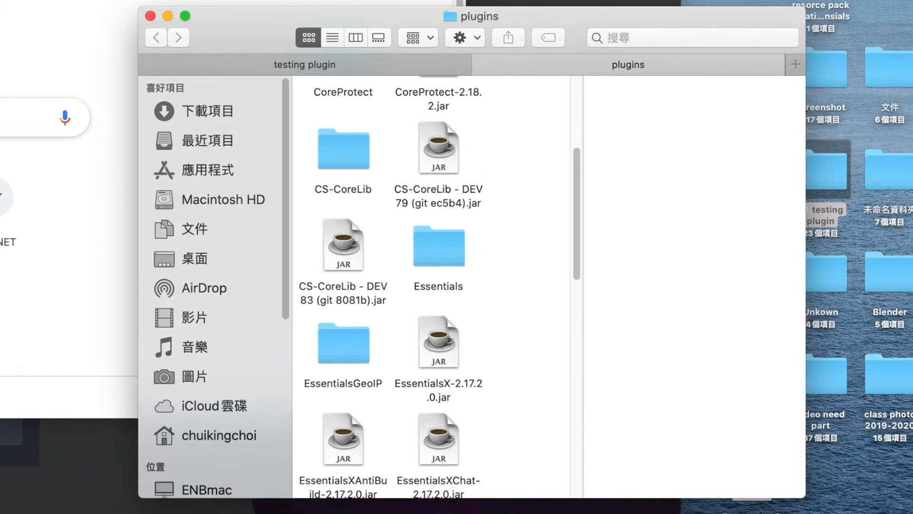
mouse_move(576, 239)
left_mouse_down()
mouse_move(576, 253)
mouse_move(573, 212)
left_mouse_up()
left_click(509, 390)
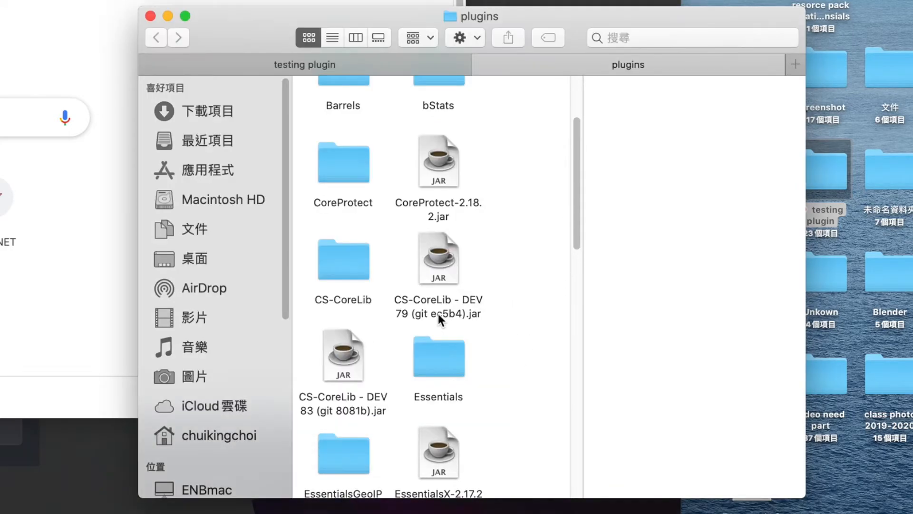
- Copy the CS-CoreLib DEV 79 jar name and paste it into Chrome's omnibox
left_click(420, 301)
left_click(400, 300)
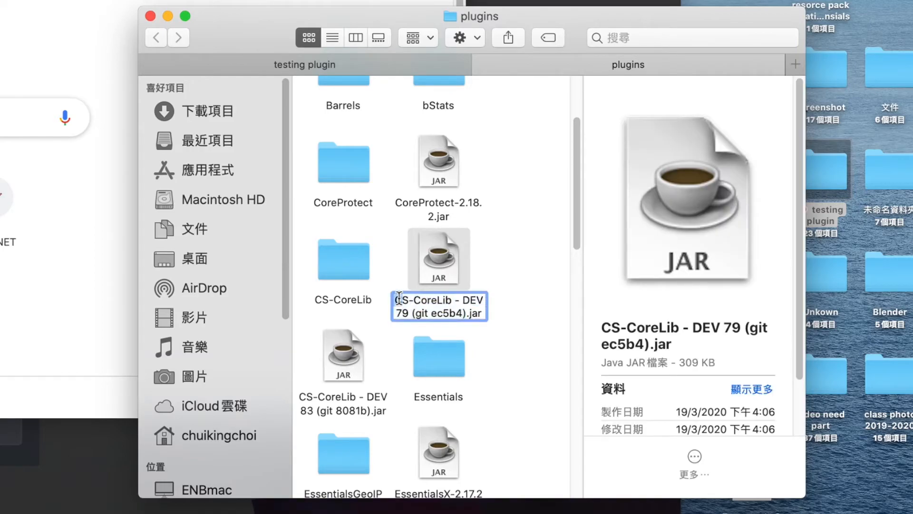
left_click_drag(397, 301, 468, 312)
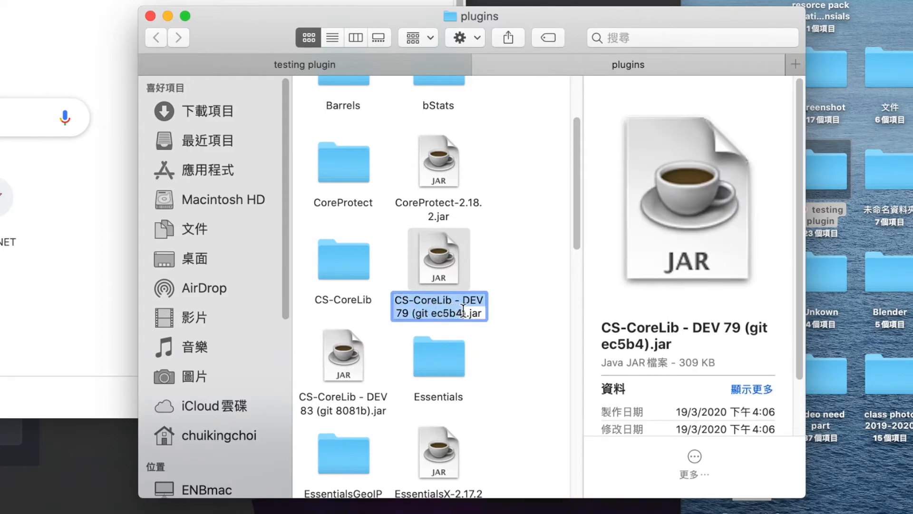
key("super+c")
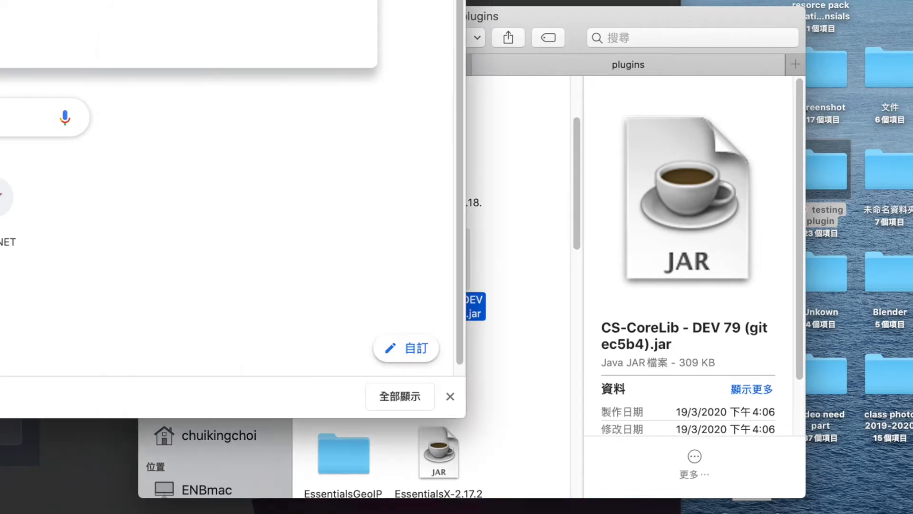
key("super+Tab")
key("super+v")
- Search the name, open the CS-CoreLib Repo Server page and download the DEV 90 jar
key("Return")
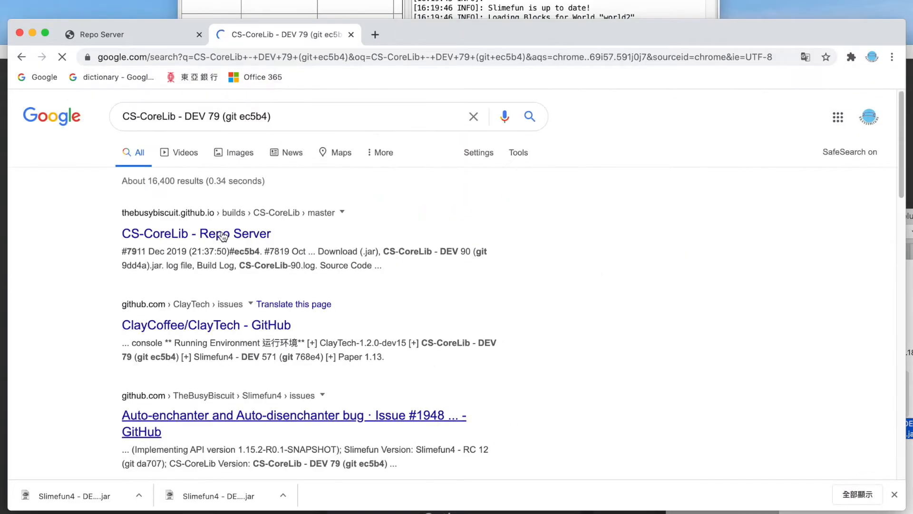
left_click(206, 233, "super")
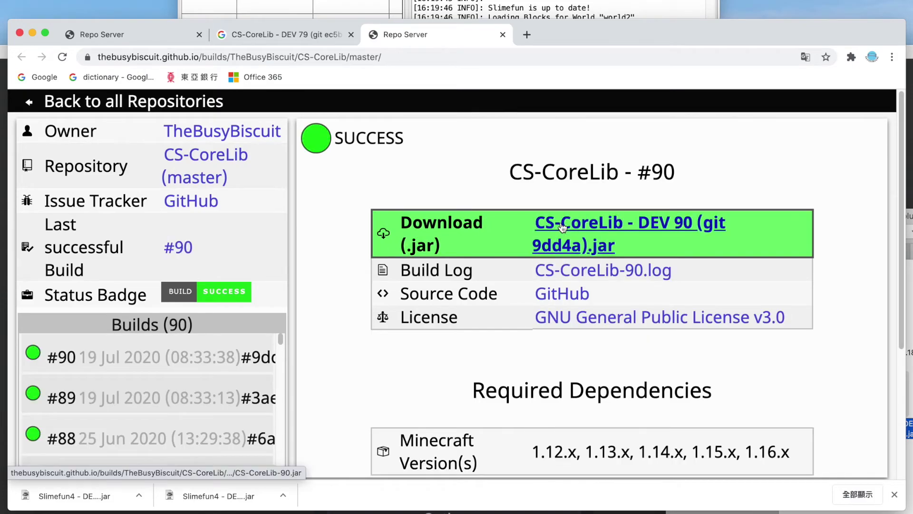
left_click(562, 228)
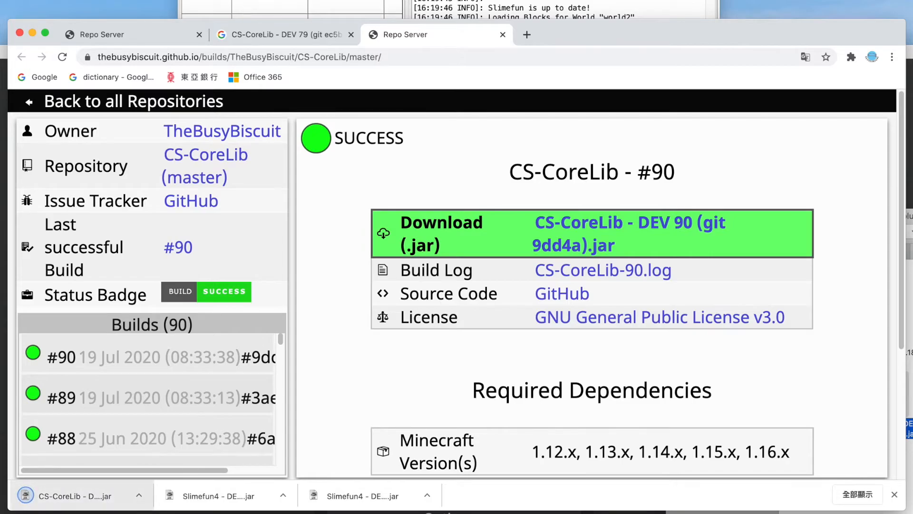
- Glance at the plugins folder, then select the Chrome address to replace it
left_click(72, 495)
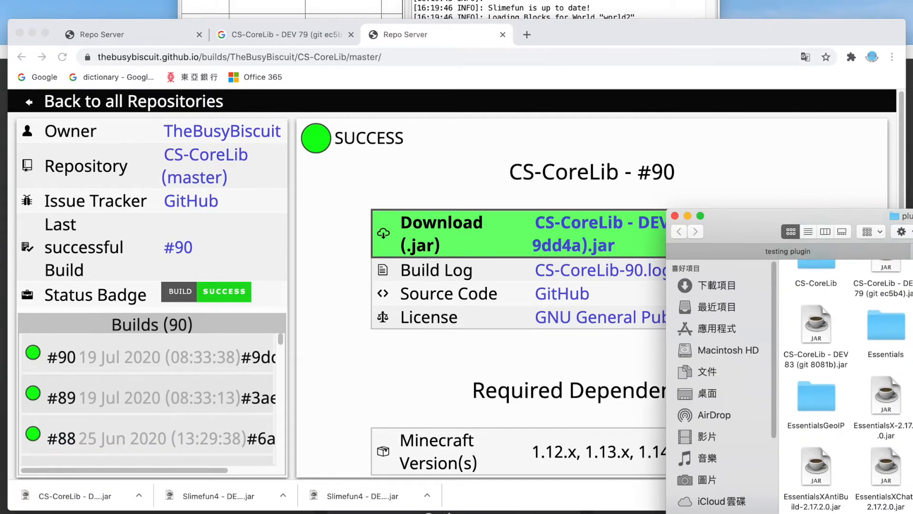
scroll(841, 371, "up", 3)
left_click(382, 156)
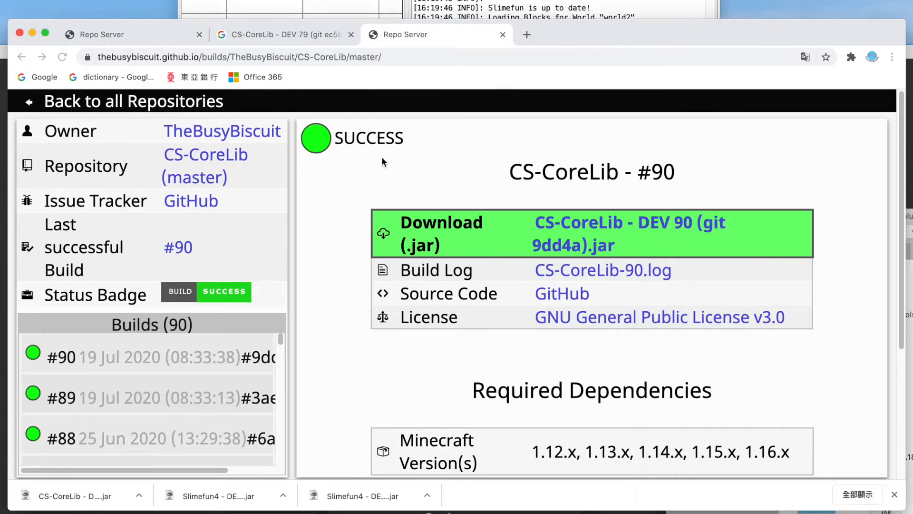
left_click(400, 57)
type("place")
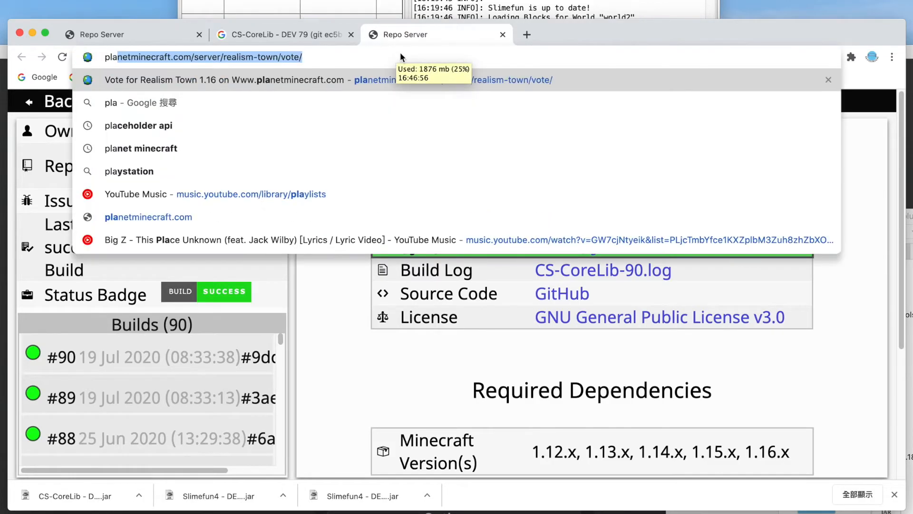
- Search 'placeholder api', keep the PlaceholderAPI jar from SpigotMC, and start a new tab
key("Down")
key("Down")
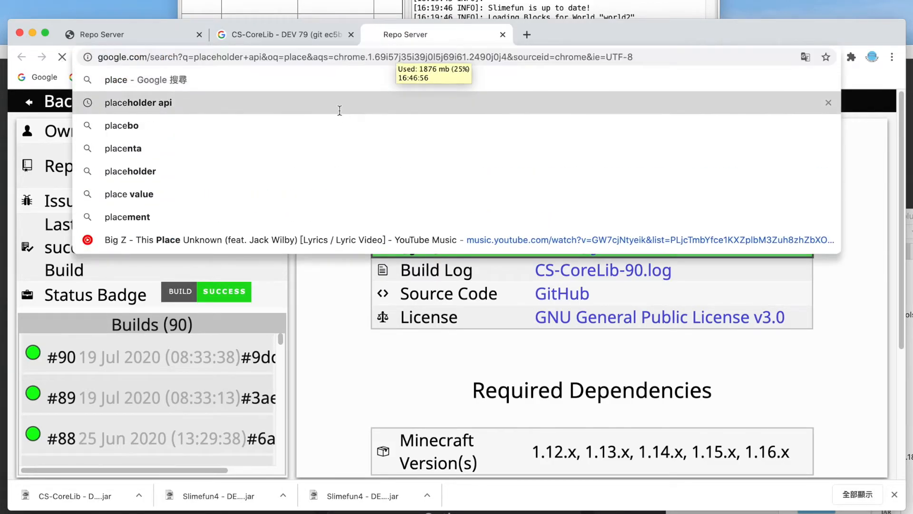
key("Return")
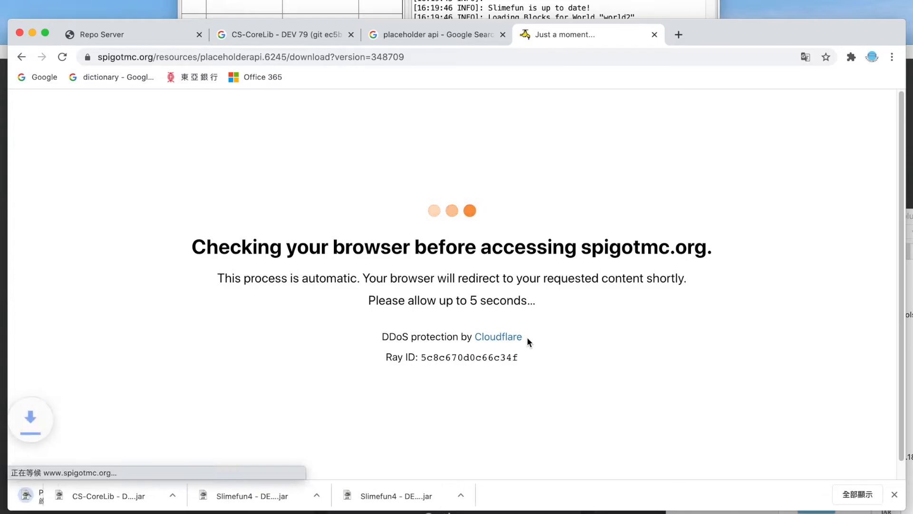
left_click(210, 494)
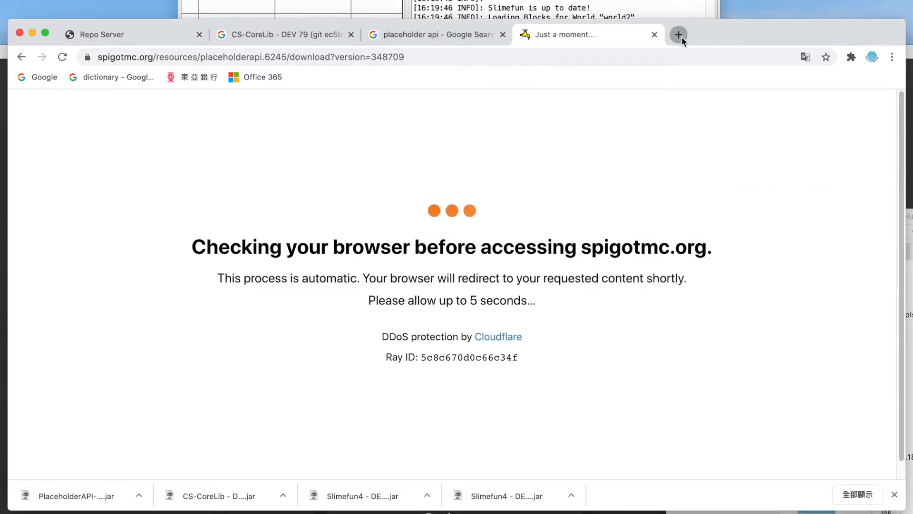
left_click(679, 35)
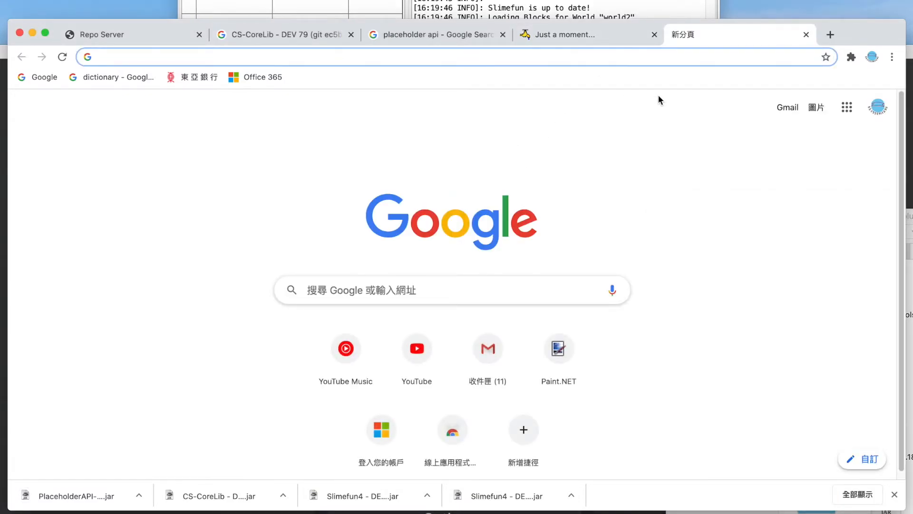
type("fr")
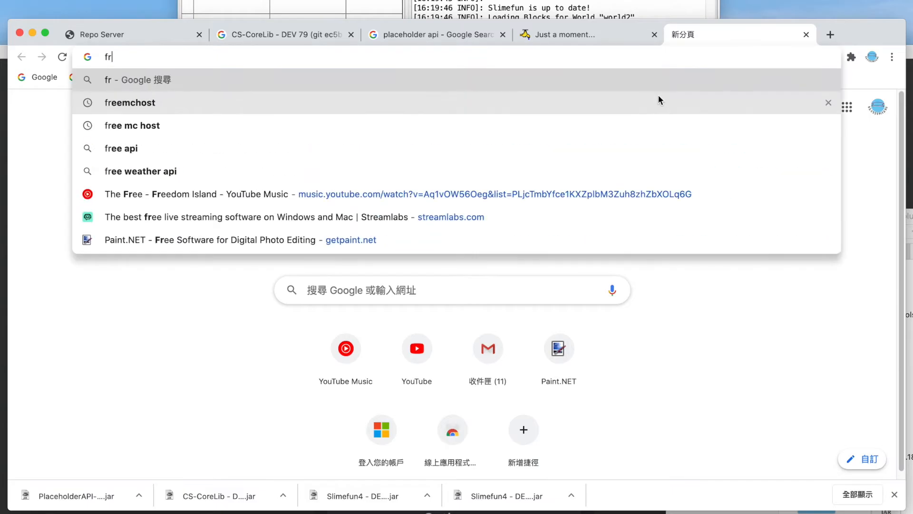
type("ee")
- Search freemchost, open freemc.host and begin LOGIN / SIGN UP
key("Down")
key("Return")
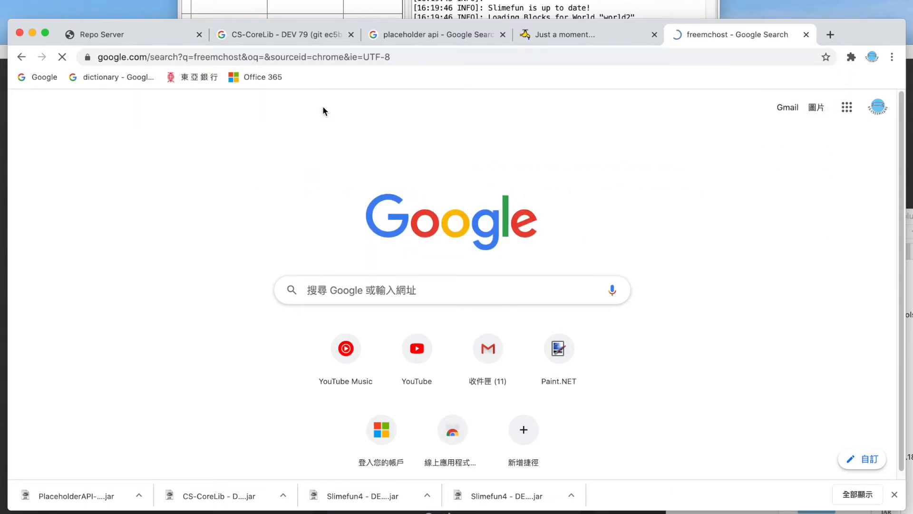
left_click(159, 234)
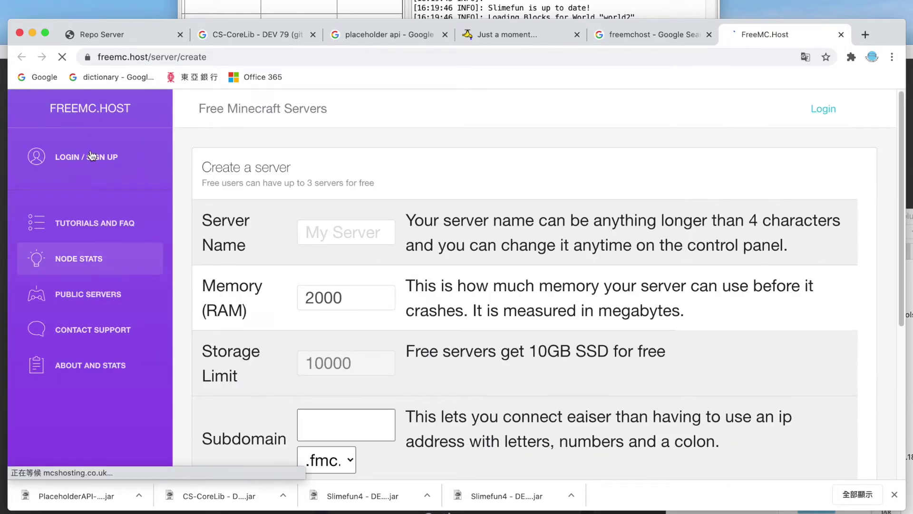
left_click(91, 156)
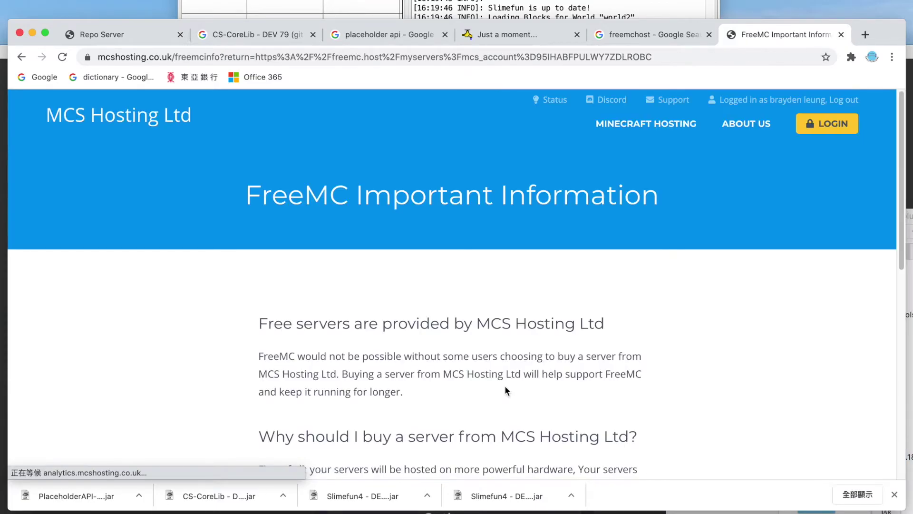
scroll(591, 319, "down", 10)
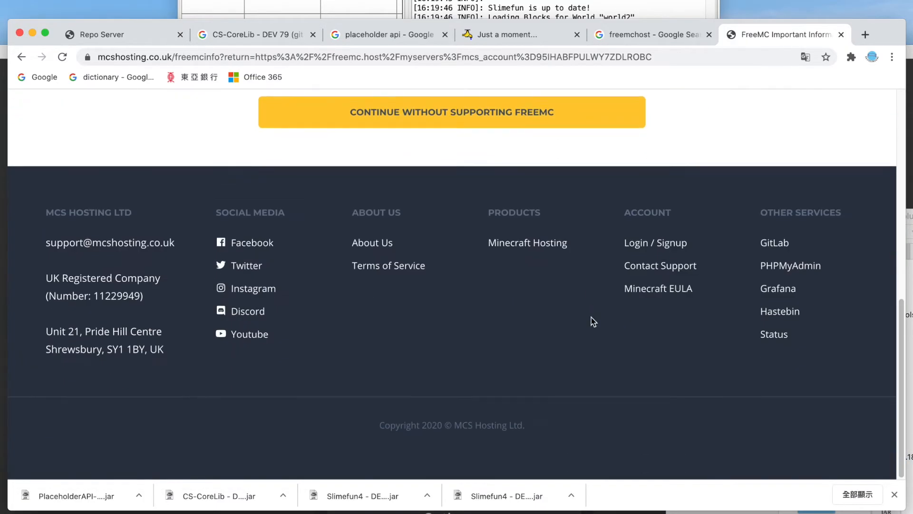
scroll(590, 318, "up", 5)
scroll(528, 357, "down", 1)
- Continue without supporting FreeMC, visit upgrades, and open the server PANEL
left_click(528, 404)
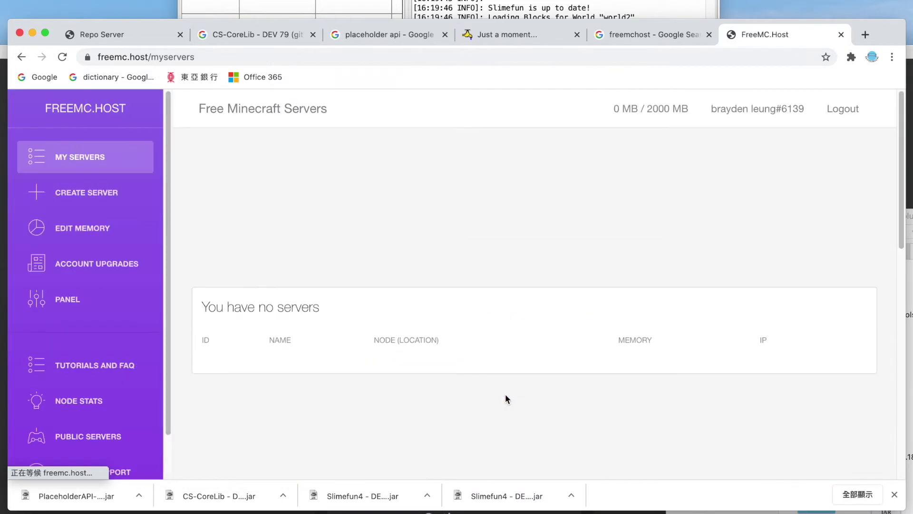
left_click(97, 264)
left_click(85, 300)
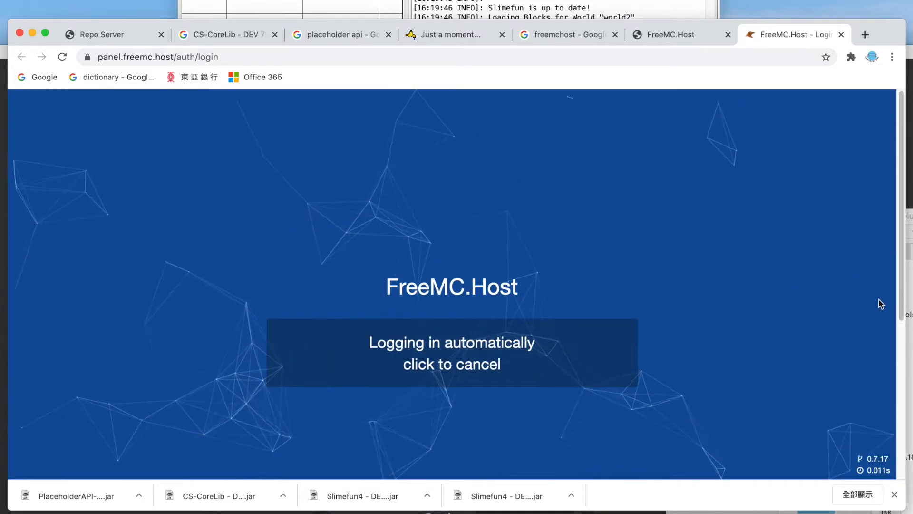
left_click_drag(900, 314, 900, 325)
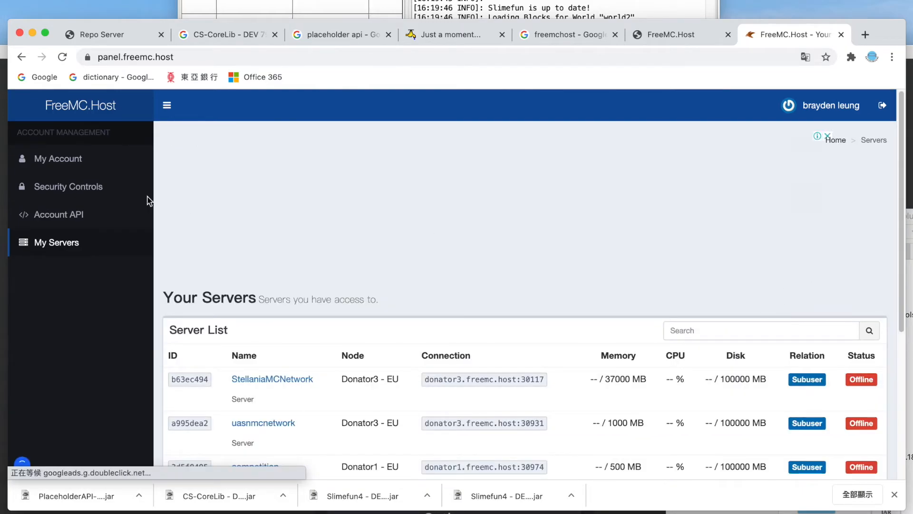
scroll(591, 209, "down", 4)
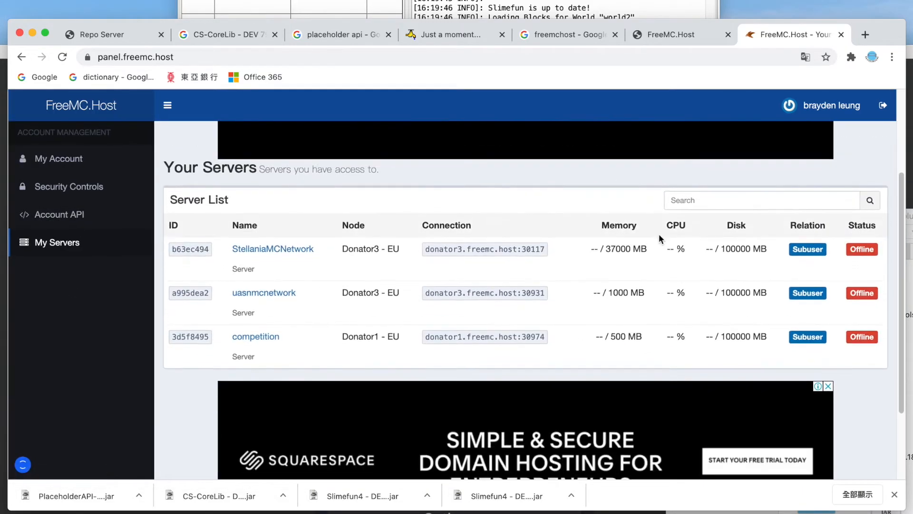
scroll(659, 233, "up", 4)
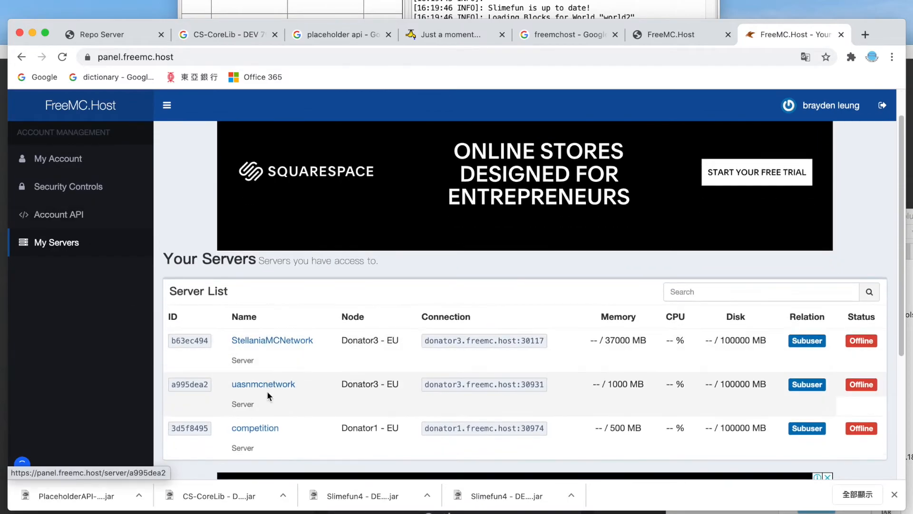
scroll(273, 397, "down", 1)
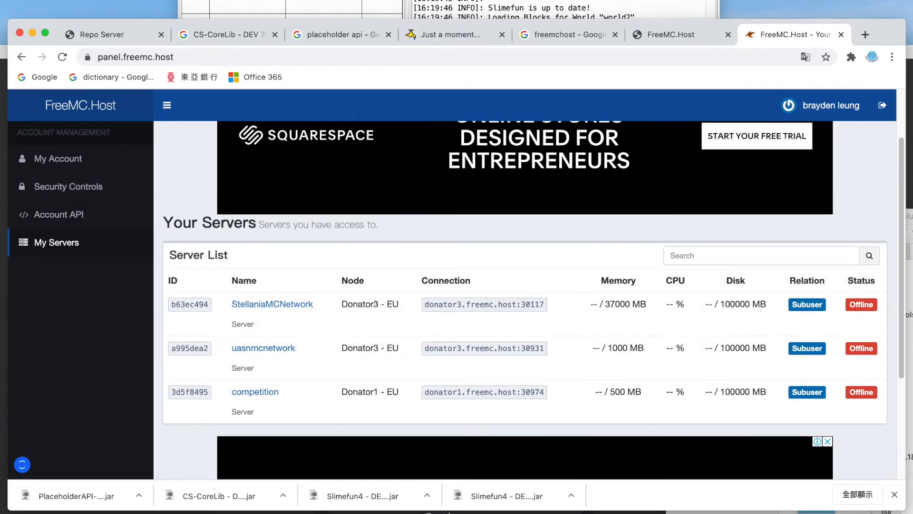
scroll(59, 168, "up", 1)
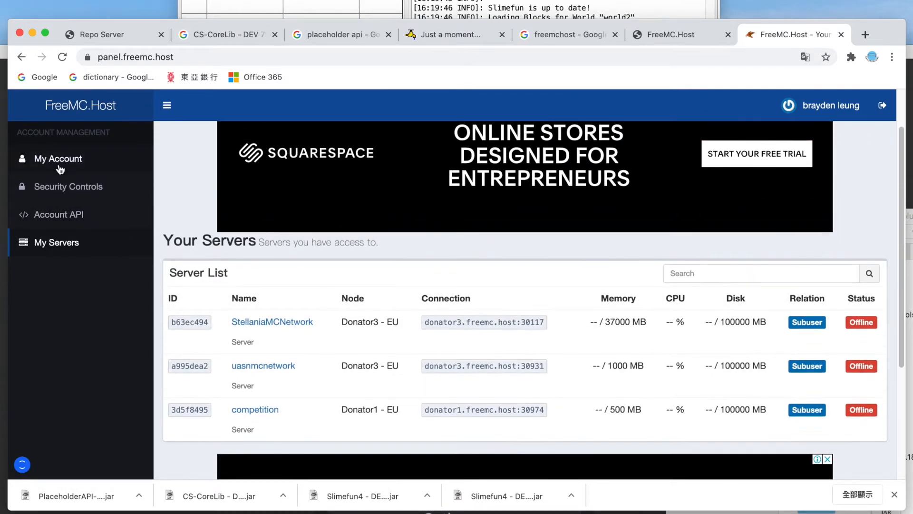
- Check My Account, return to My Servers, and minimize Chrome to reveal the plugins folder
left_click(59, 161)
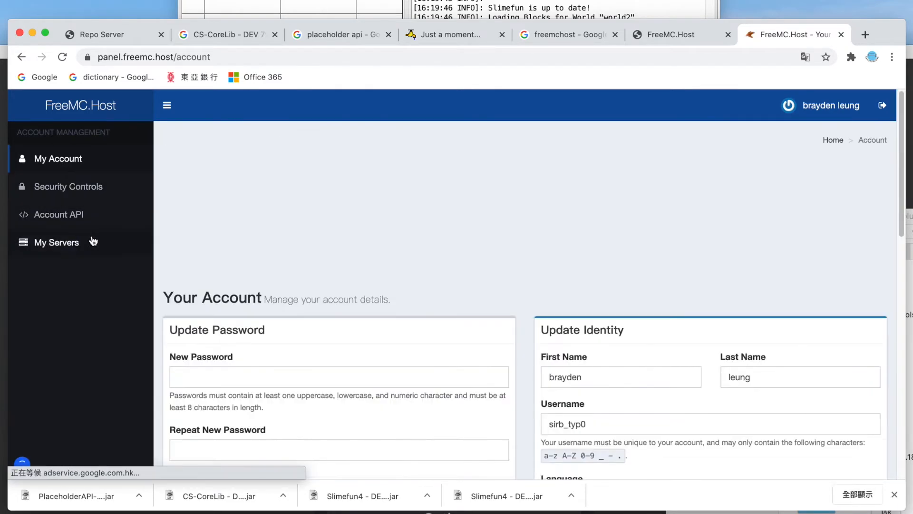
key("alt+Left")
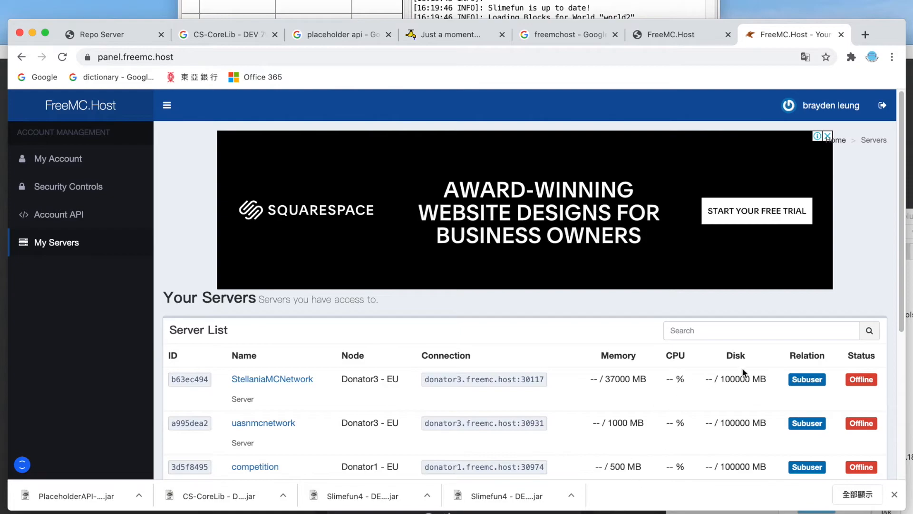
scroll(902, 327, "down", 5)
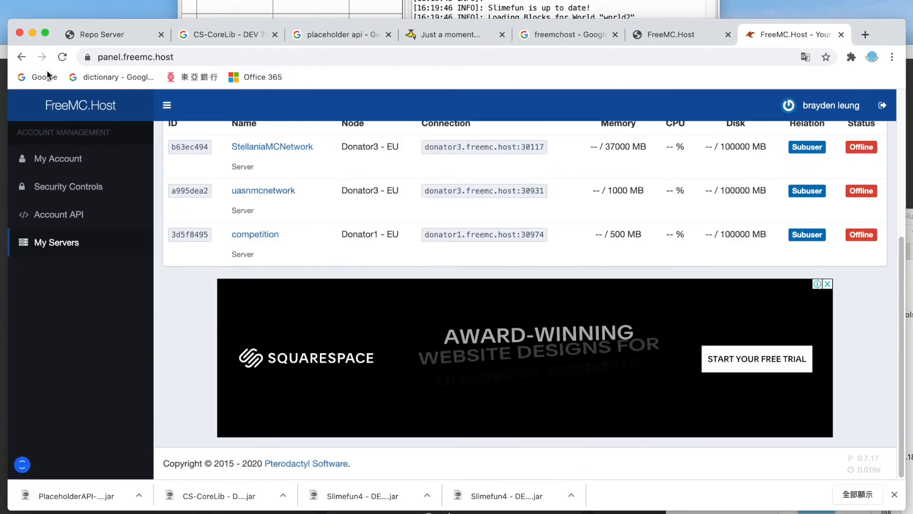
left_click(32, 33)
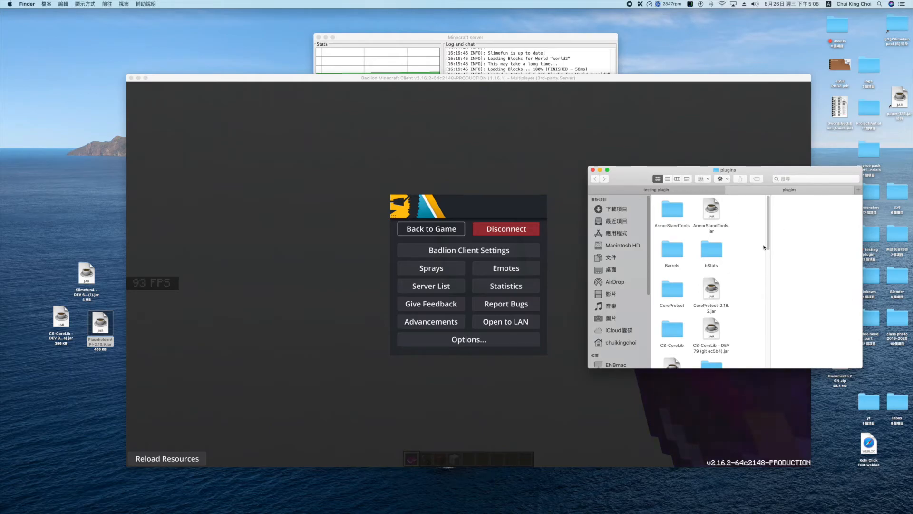
- View the testing plugin folder in Finder, then resume play from the pause screen
left_click(704, 191)
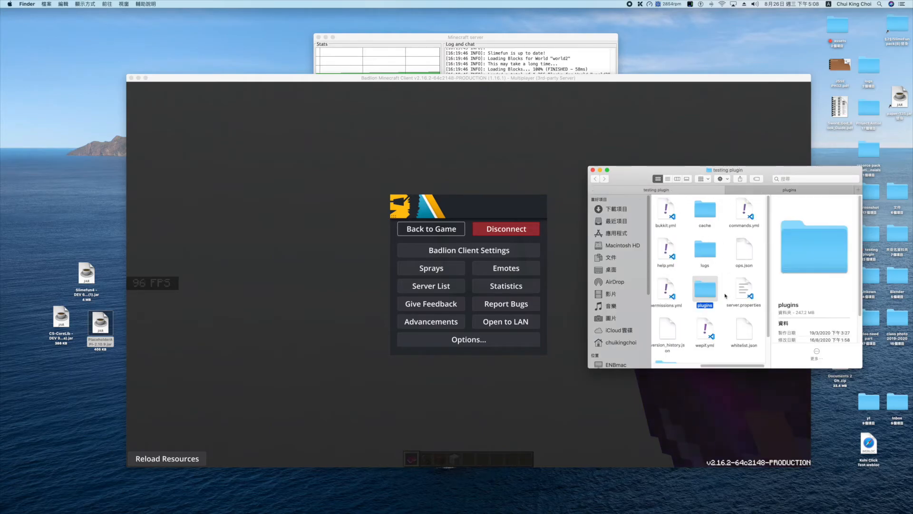
left_click(536, 128)
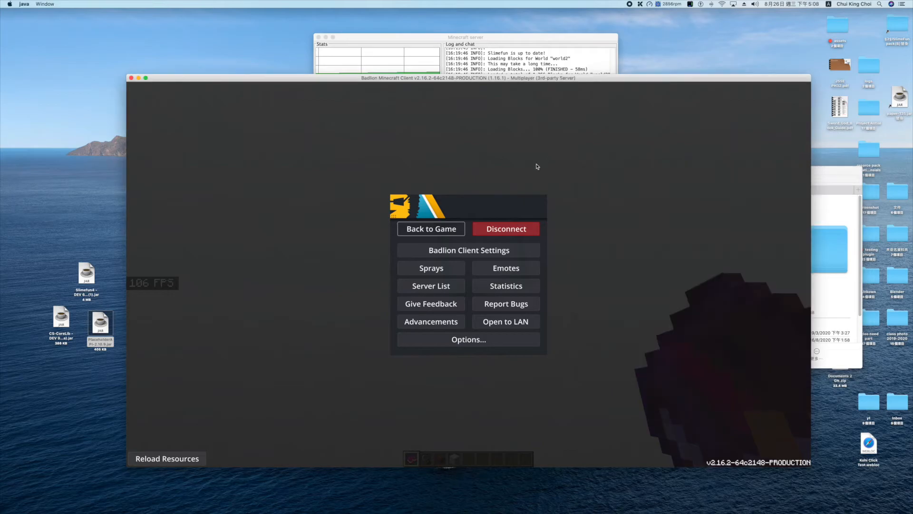
left_click(431, 229)
type("/")
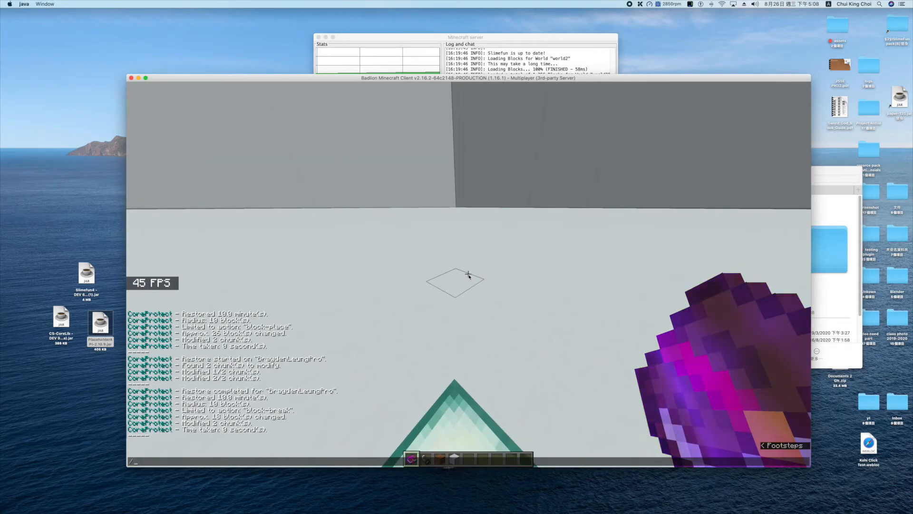
type("reload")
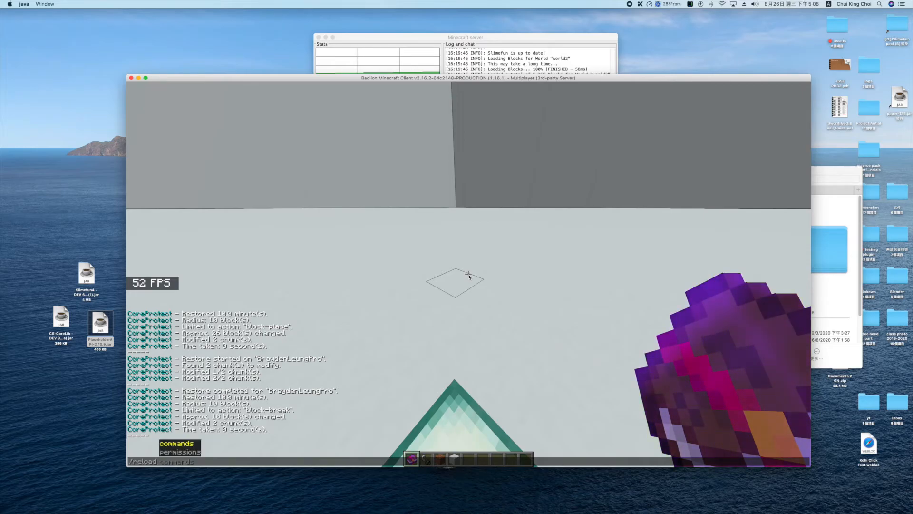
- Send /reload to the server and dismiss chat, leaving the red confirmation warning displayed
key("Return")
type("/re")
key("Return")
type("/")
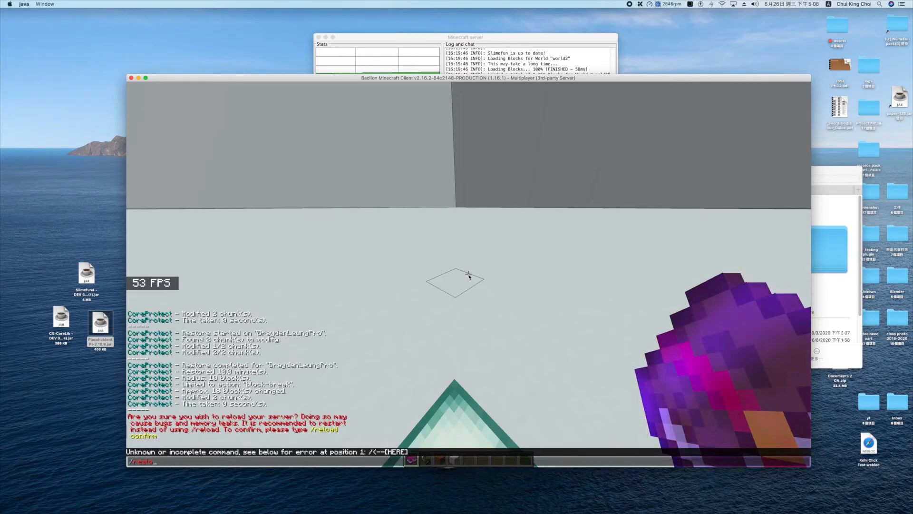
key("Tab")
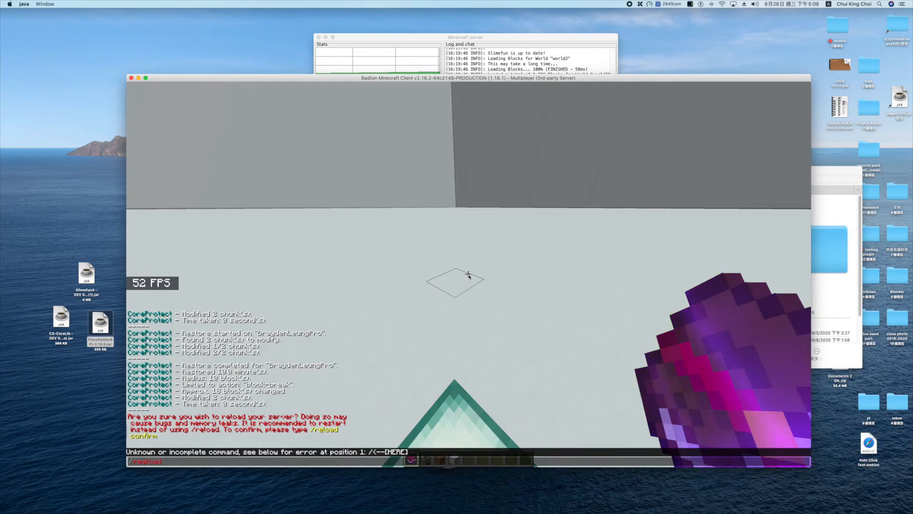
key("Tab")
key("Return")
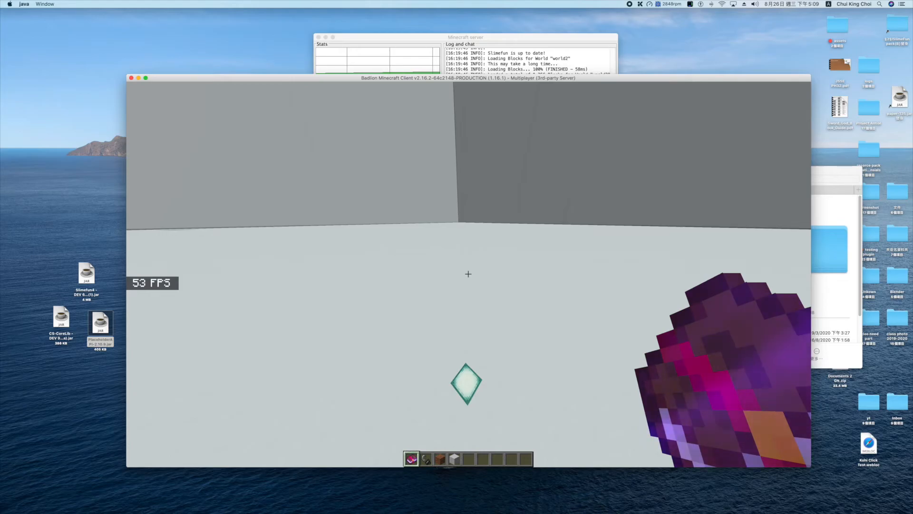
- Pause the game to browse the testing plugin folder, then return to Minecraft full screen and resume
key("Escape")
left_click(804, 308)
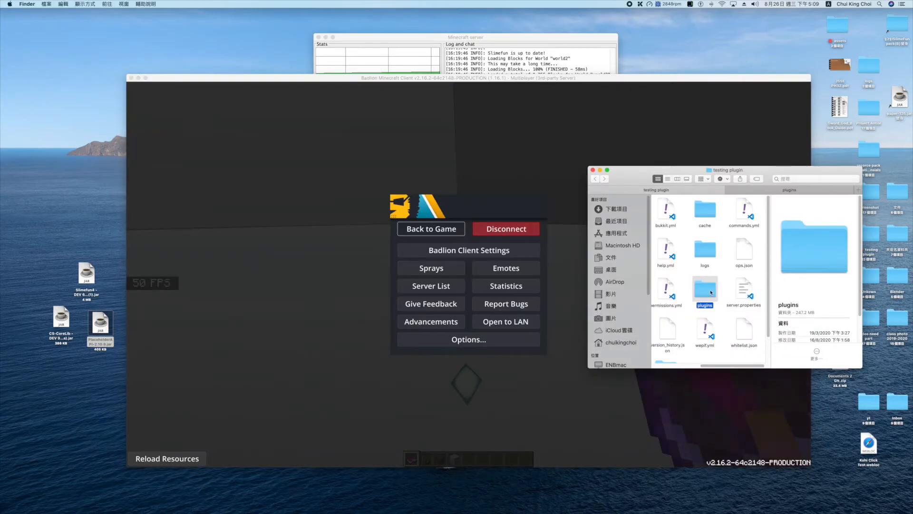
scroll(715, 300, "up", 5)
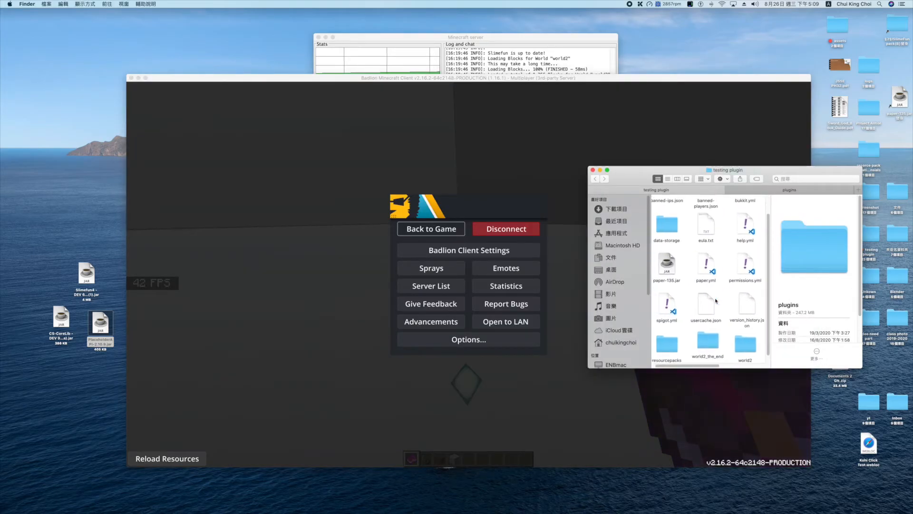
scroll(716, 300, "down", 5)
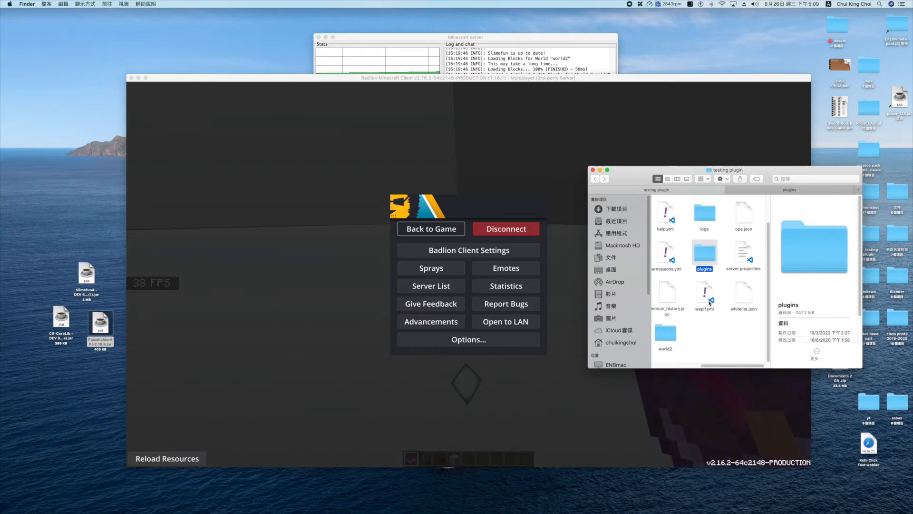
scroll(703, 302, "left", 2)
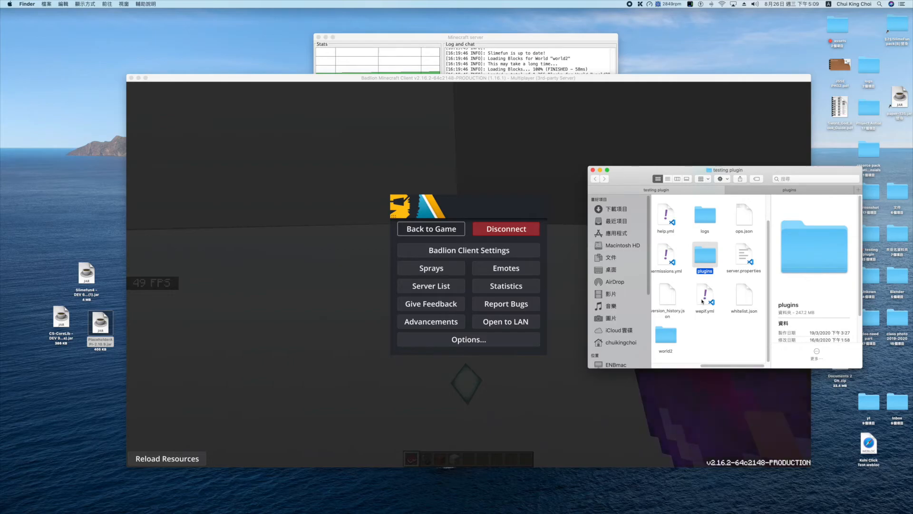
scroll(730, 344, "up", 5)
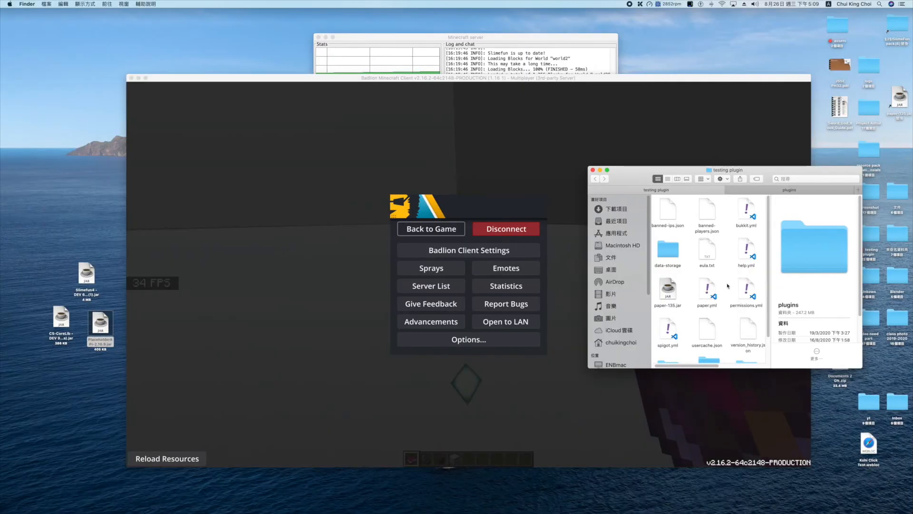
scroll(728, 286, "down", 3)
scroll(728, 287, "right", 2)
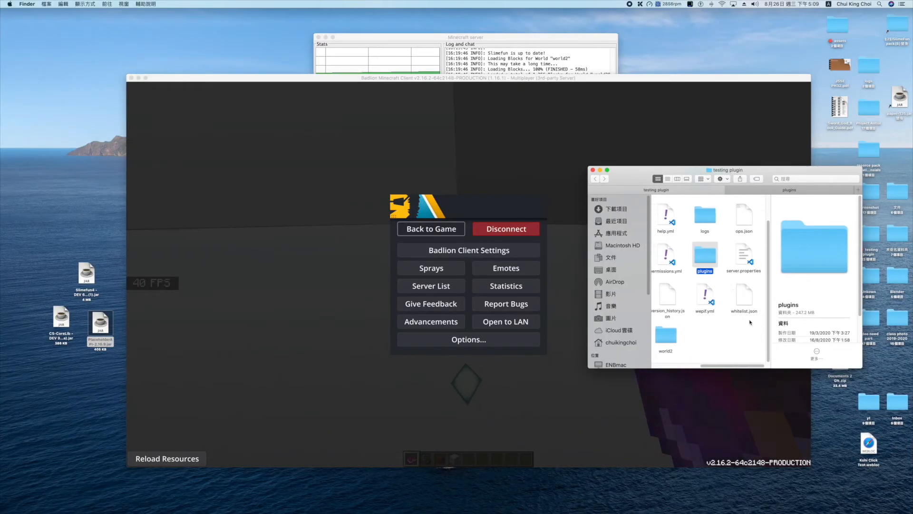
left_click(528, 399)
key("Escape")
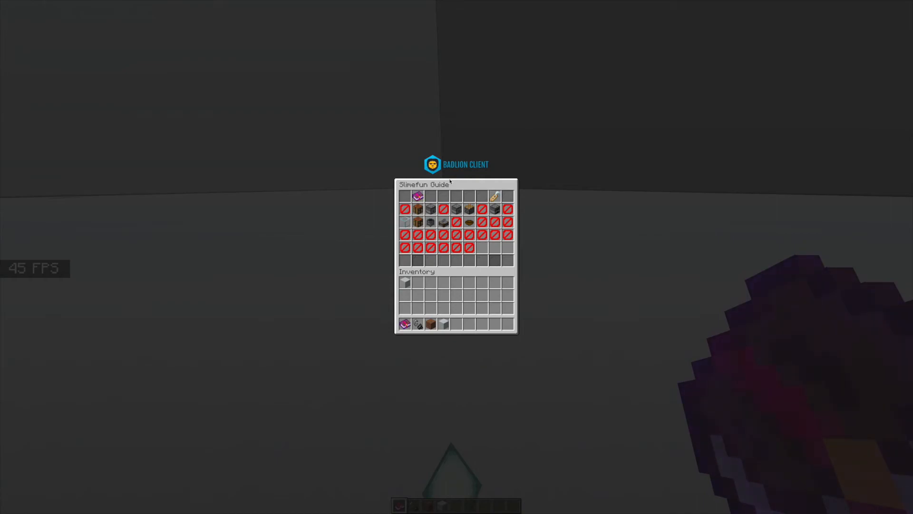
key("Escape")
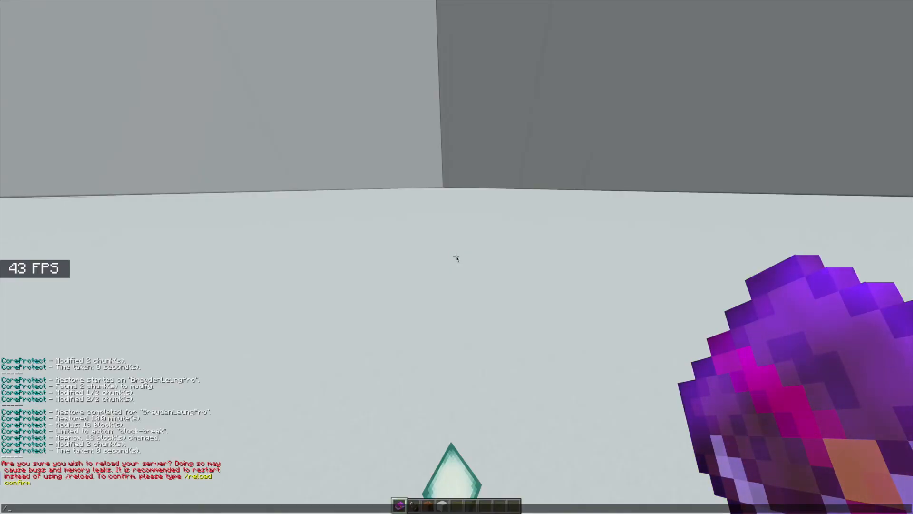
key("t")
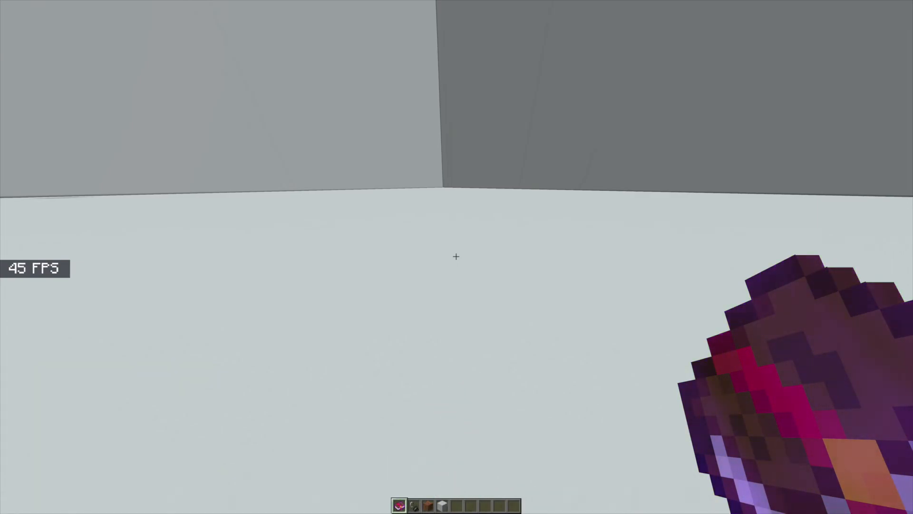
scroll(457, 257, "down", 1)
key("e")
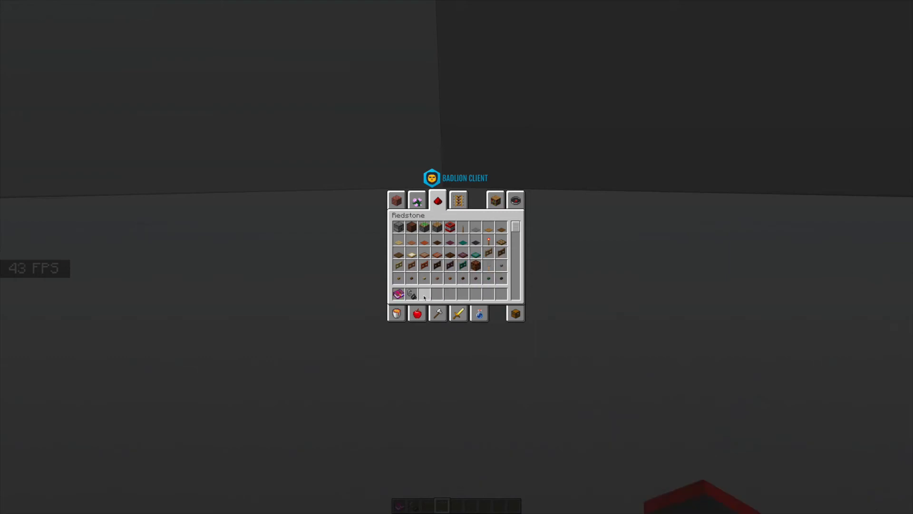
key("Escape")
right_click(457, 257)
key("Escape")
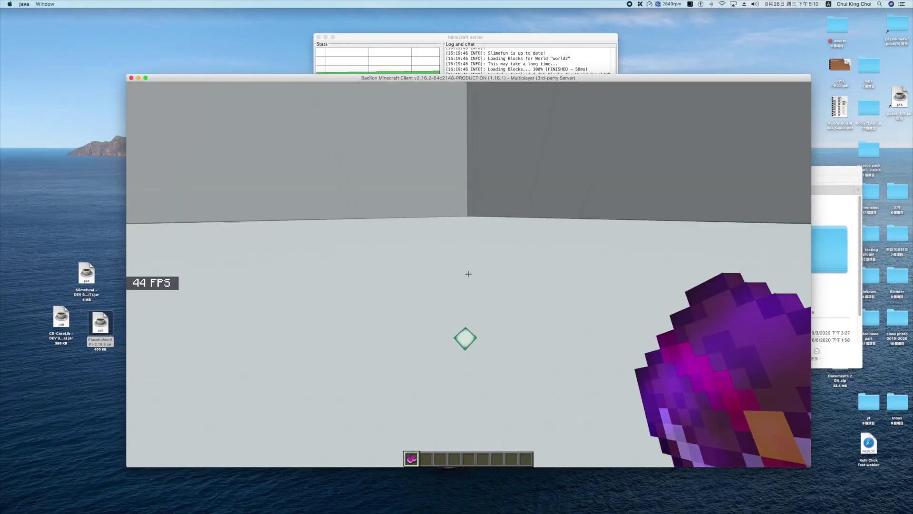
- Pause, move the server console window top-left, raise the plugin folder window, then bring the game back in front
key("Escape")
mouse_move(504, 36)
left_mouse_down()
mouse_move(124, 4)
mouse_move(164, 4)
left_mouse_up()
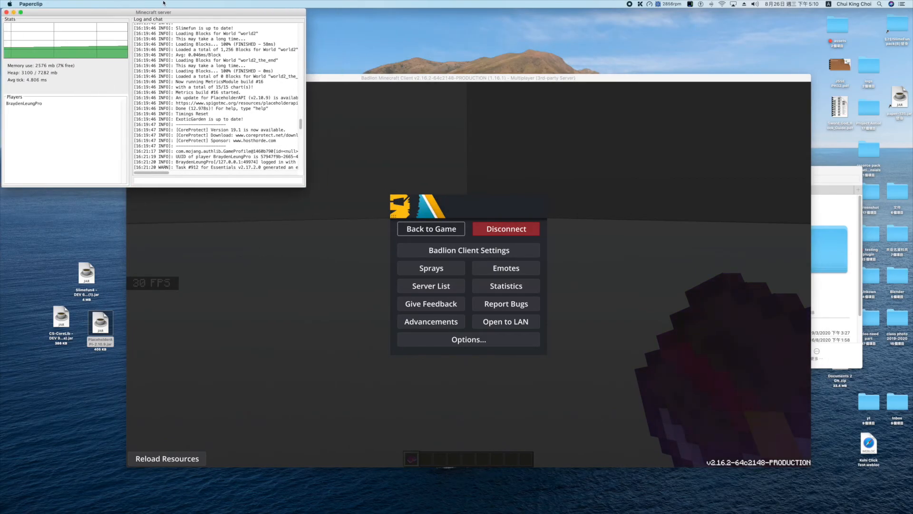
left_click_drag(55, 4, 49, 11)
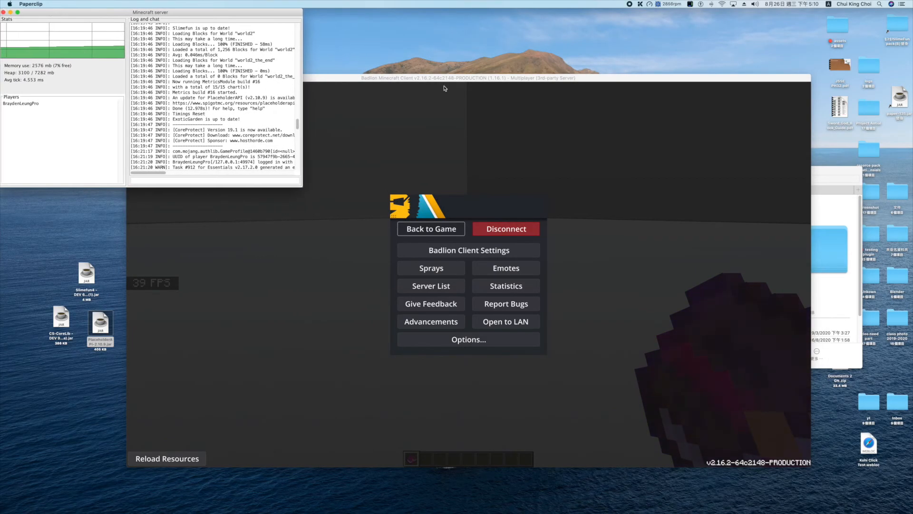
left_click(840, 231)
left_click_drag(742, 173, 758, 142)
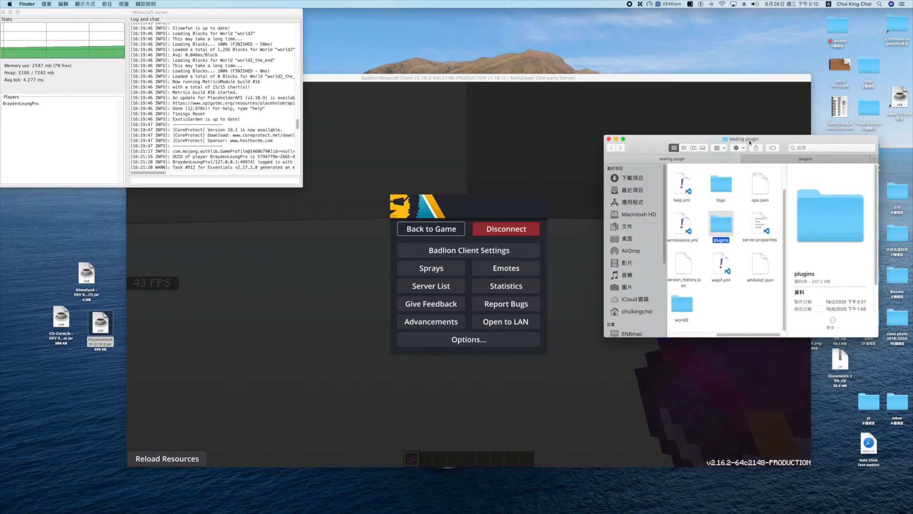
mouse_move(746, 140)
left_mouse_down()
mouse_move(749, 41)
mouse_move(754, 72)
left_mouse_up()
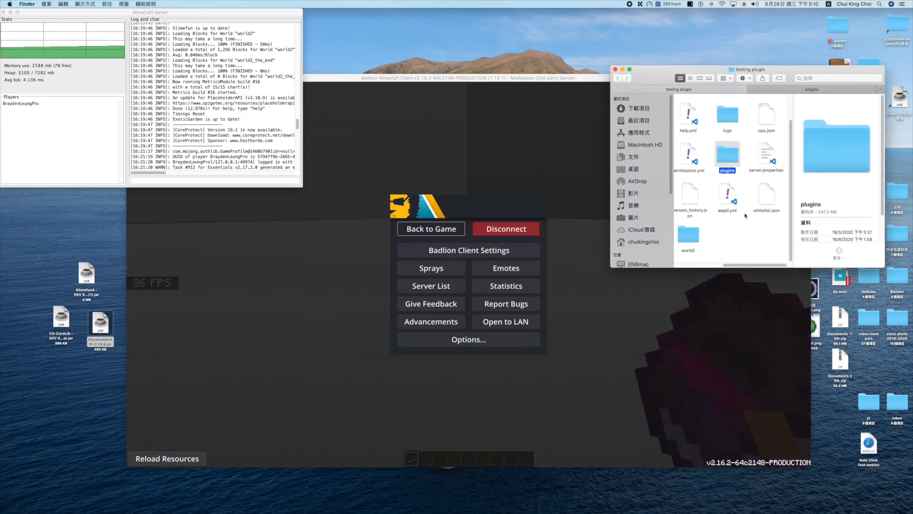
left_click_drag(750, 267, 692, 263)
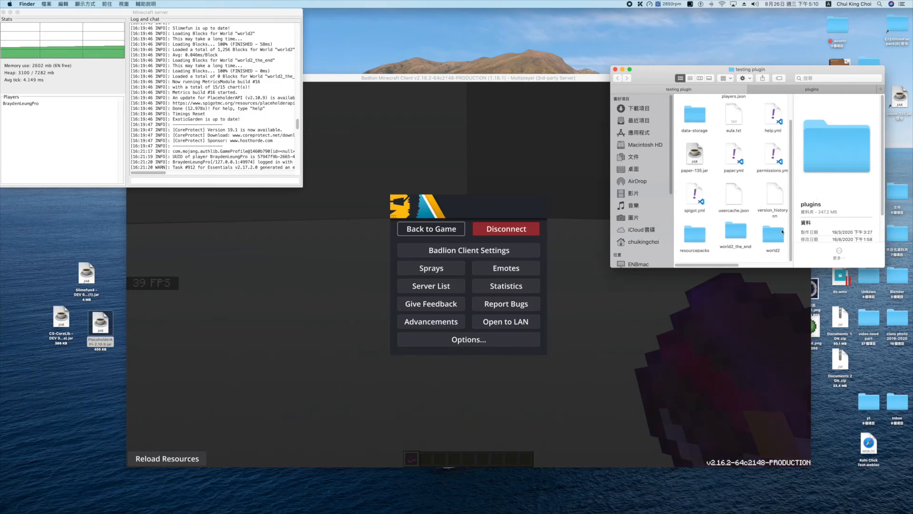
left_click_drag(731, 267, 779, 265)
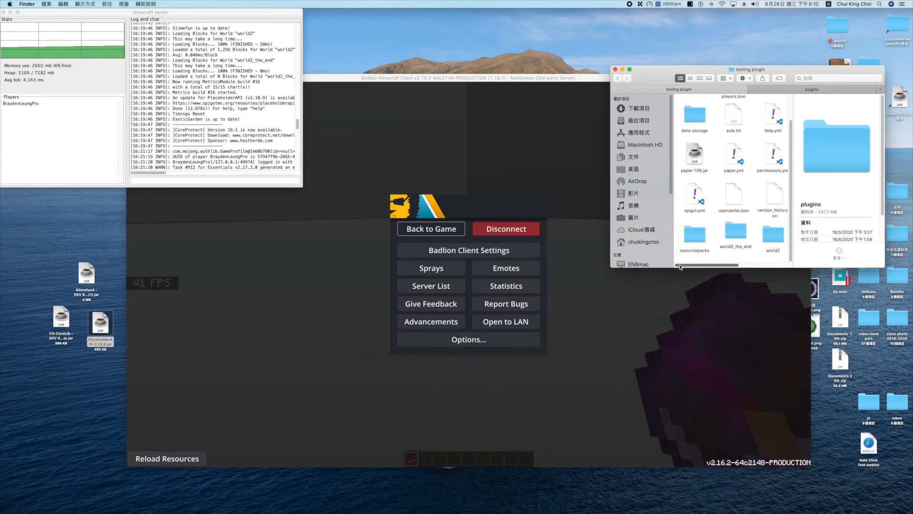
left_click(594, 363)
- Resume play and briefly check the inventory and the Badlion mod settings panel
key("Escape")
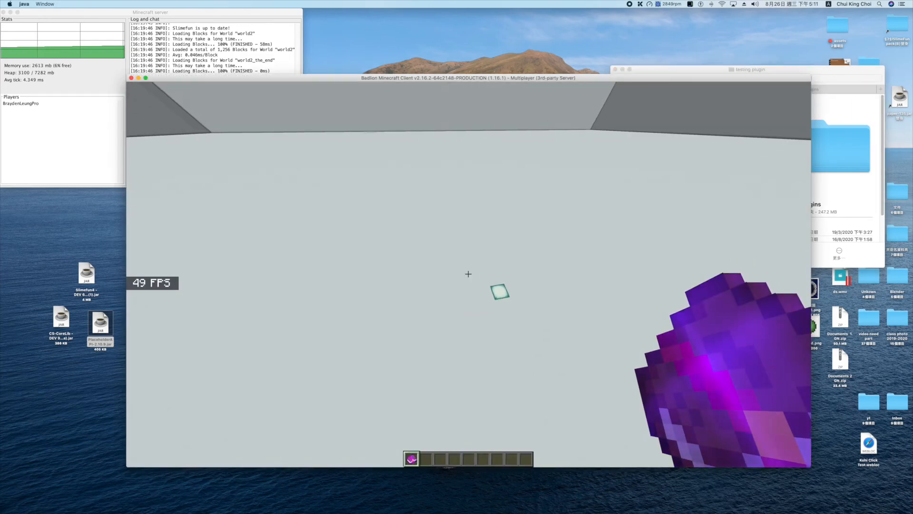
scroll(468, 273, "down", 1)
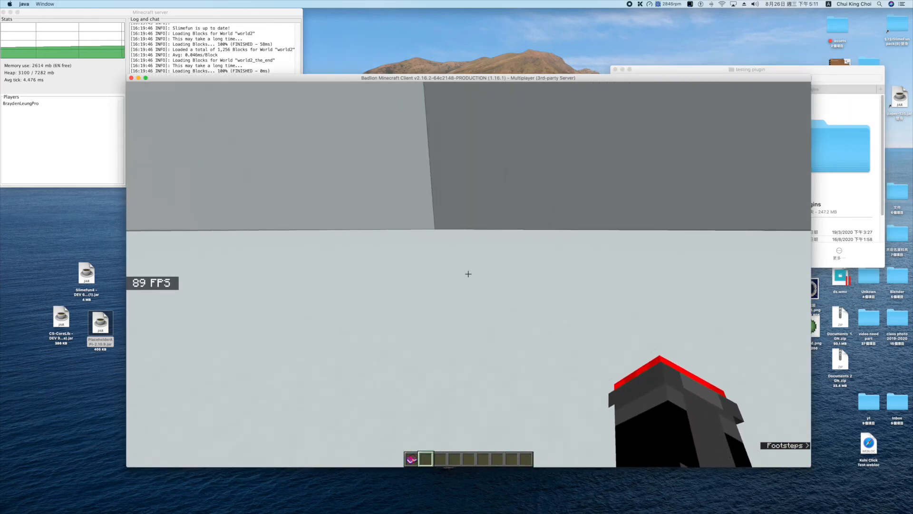
key("e")
key("e")
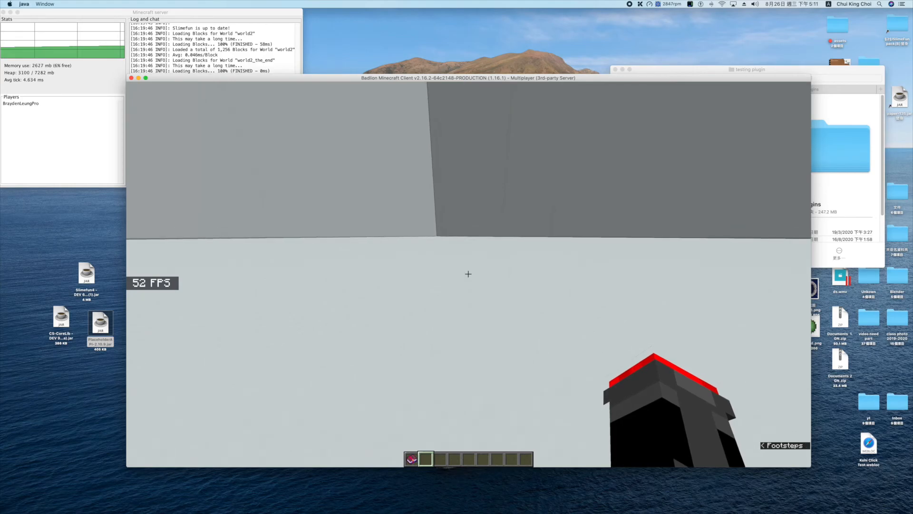
key("shift_r")
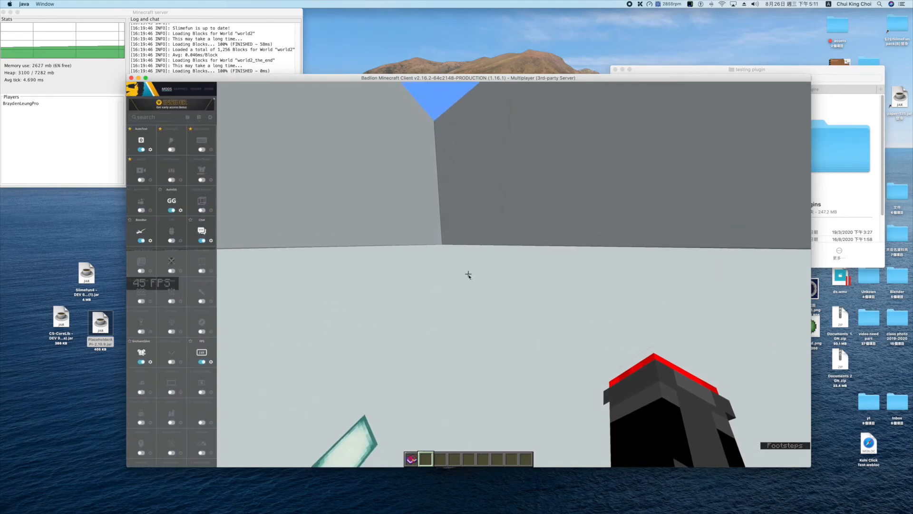
key("Escape")
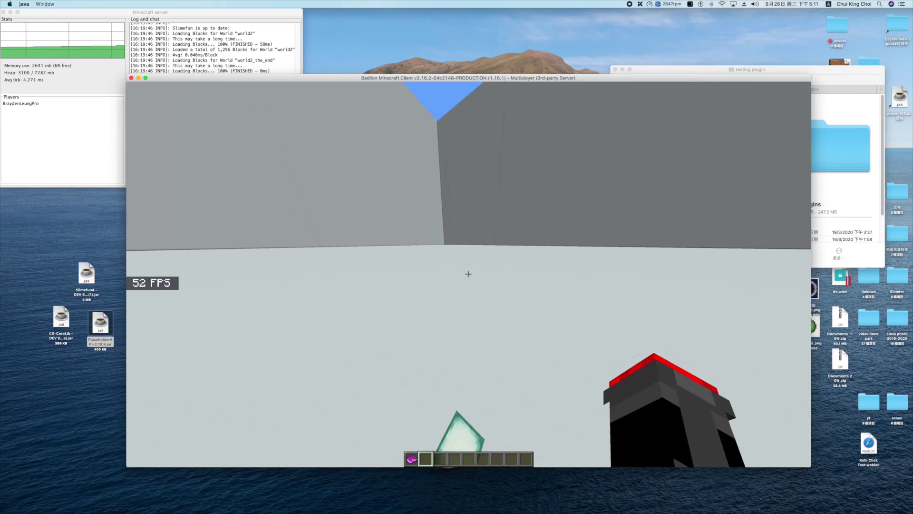
- Drop the held item with Q, walk over to collect it, and place the block on the floor
key("q")
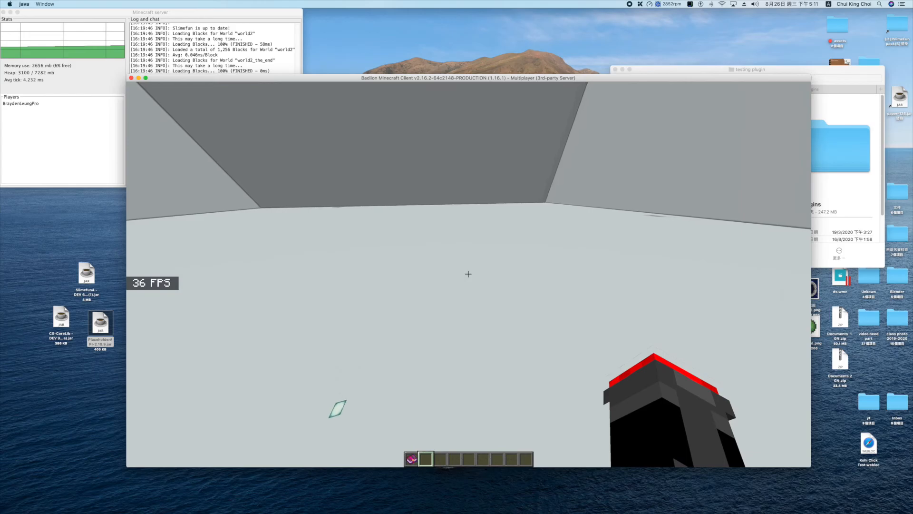
key("w")
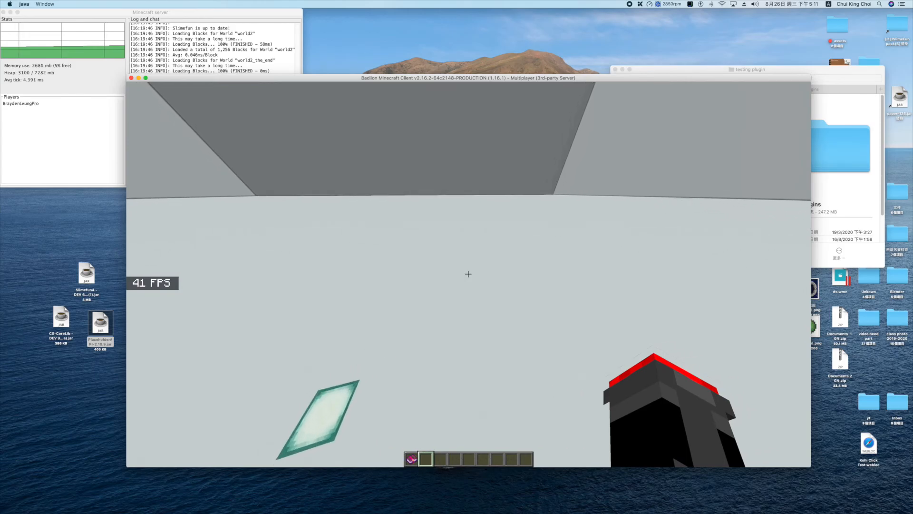
key("w")
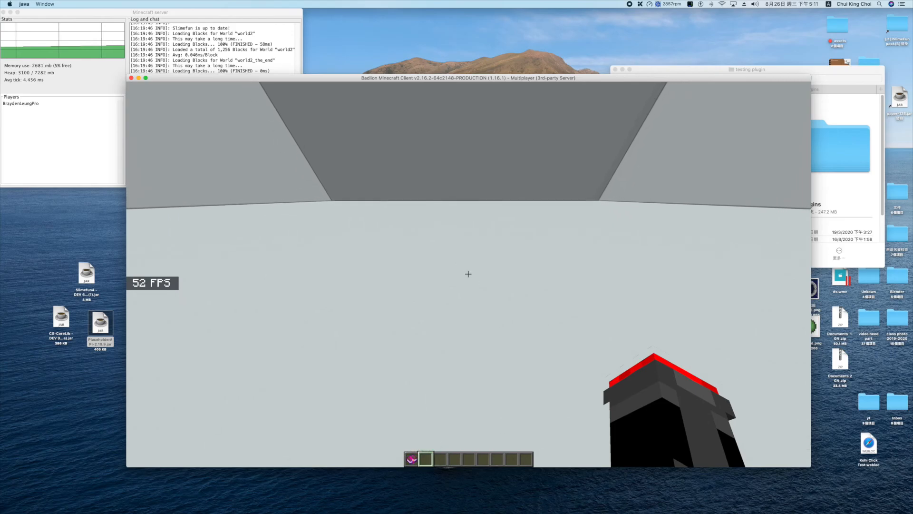
key("Escape")
key("Escape")
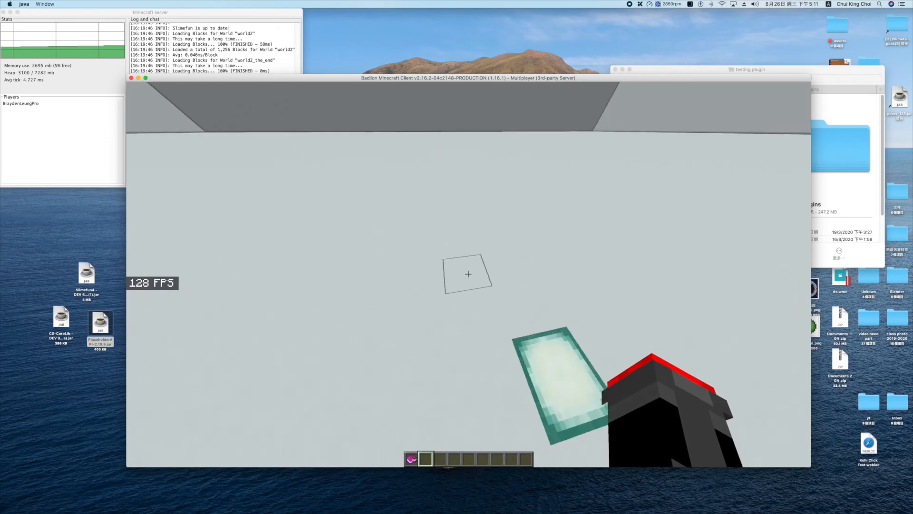
right_click(467, 273)
left_click_drag(468, 274, 468, 274)
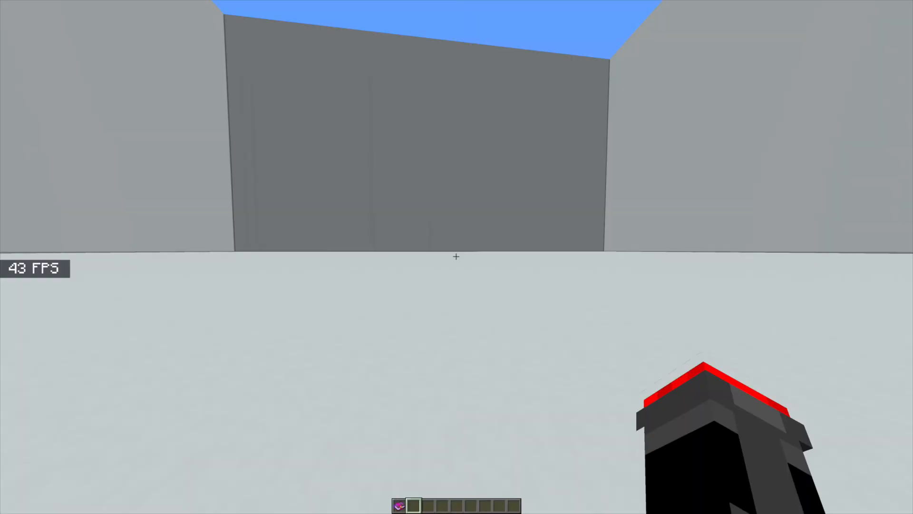
- After a look at chat, fly into the room's corner and rise above the wall top overlooking the grass
key("t")
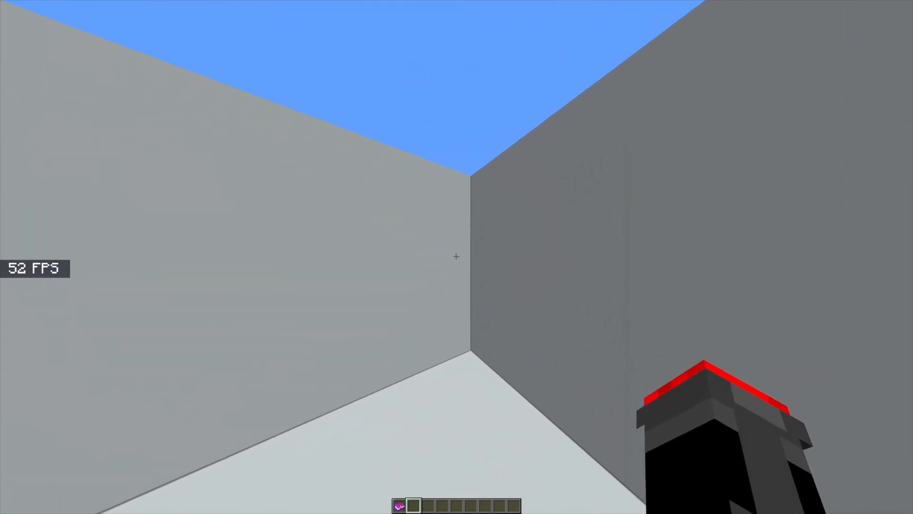
key("w")
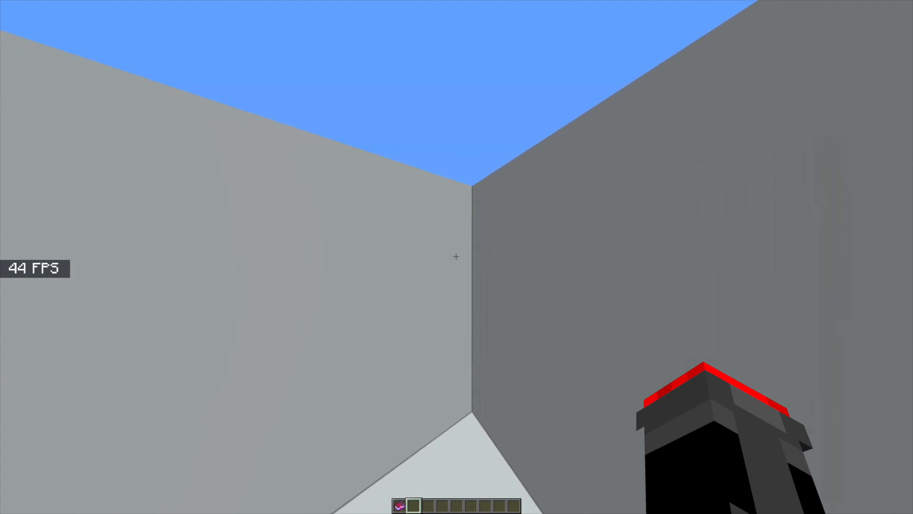
key("w")
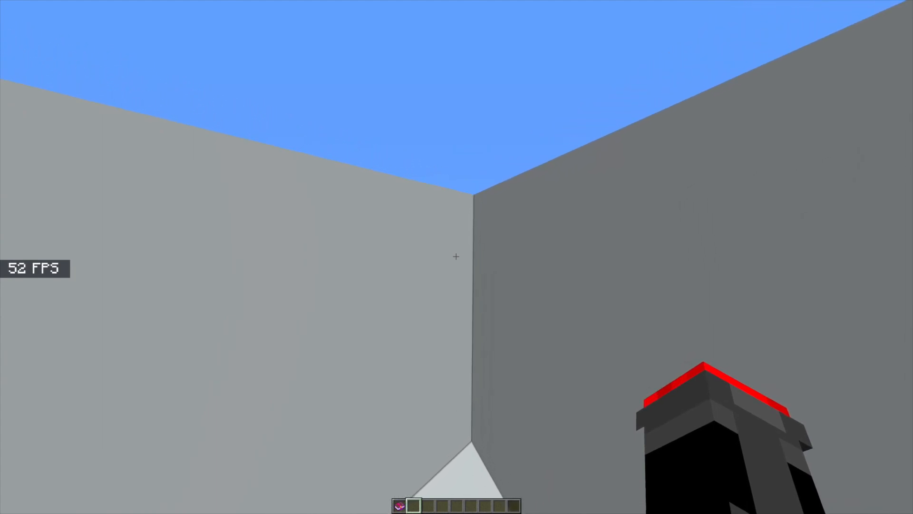
key("w")
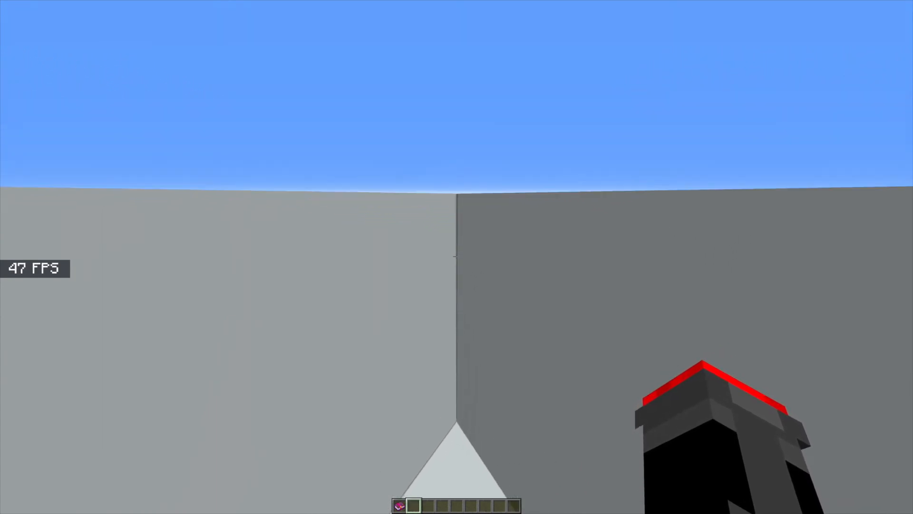
key("space")
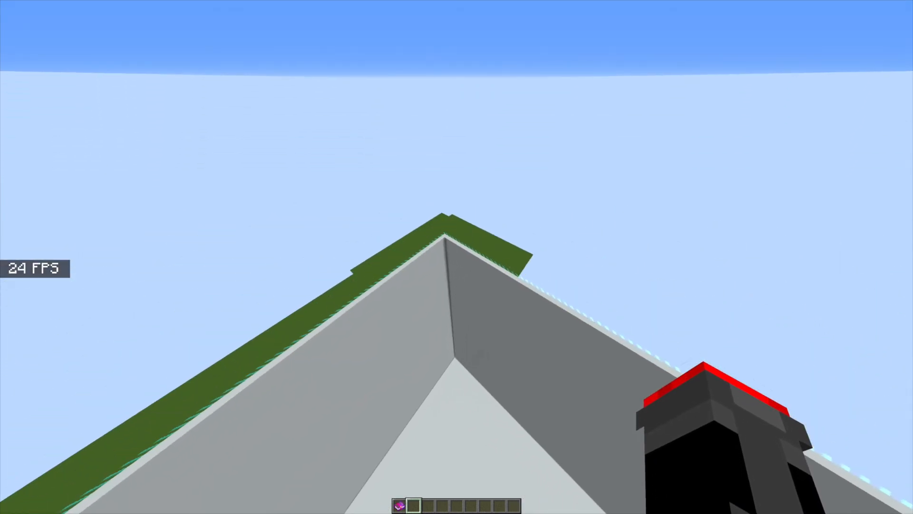
key("w")
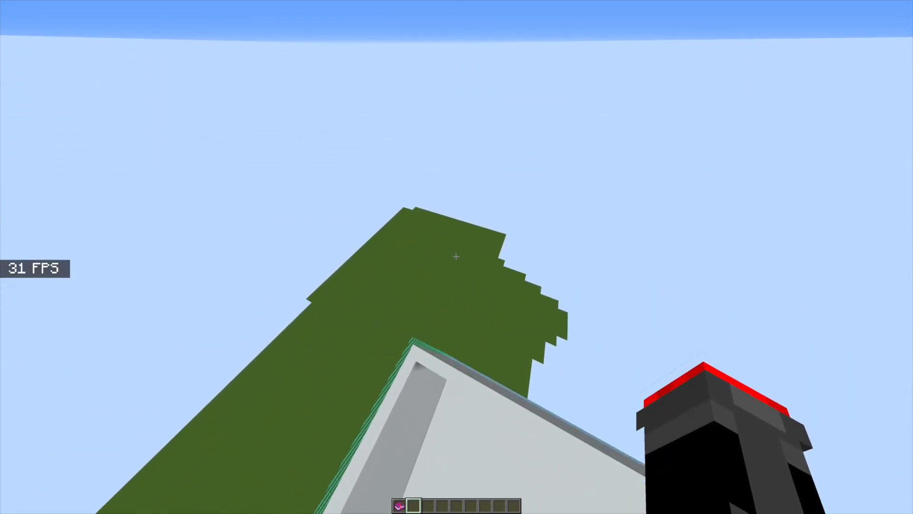
key("w")
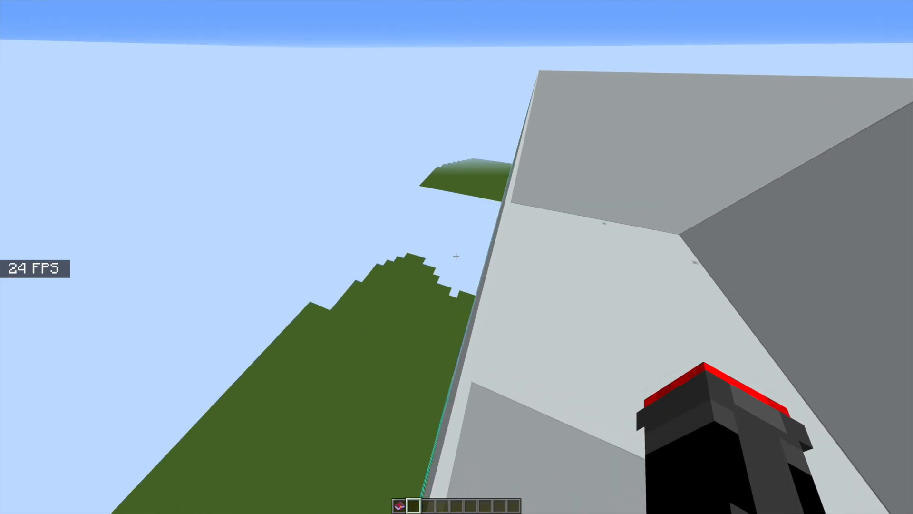
key("w")
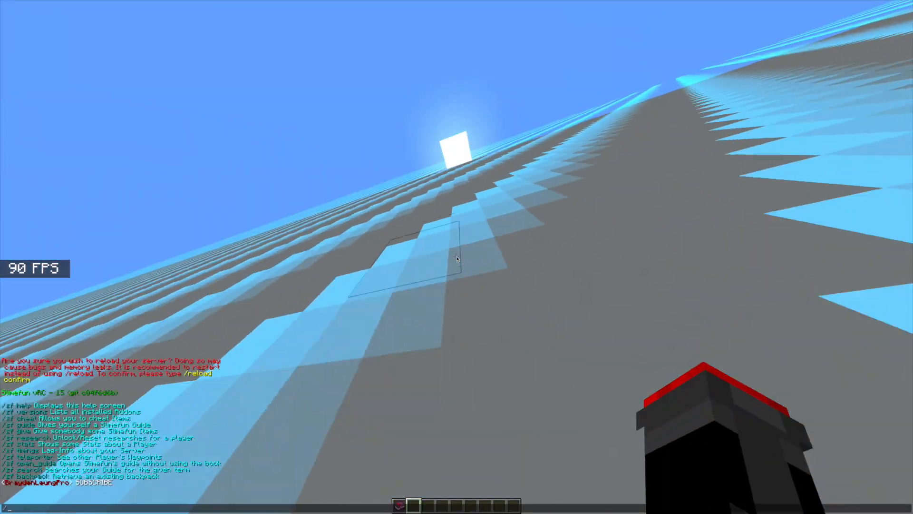
type("/gamemode spectator")
- Run /gamemode spectator then /gamemode creative, and switch the camera to third-person with F5
key("Return")
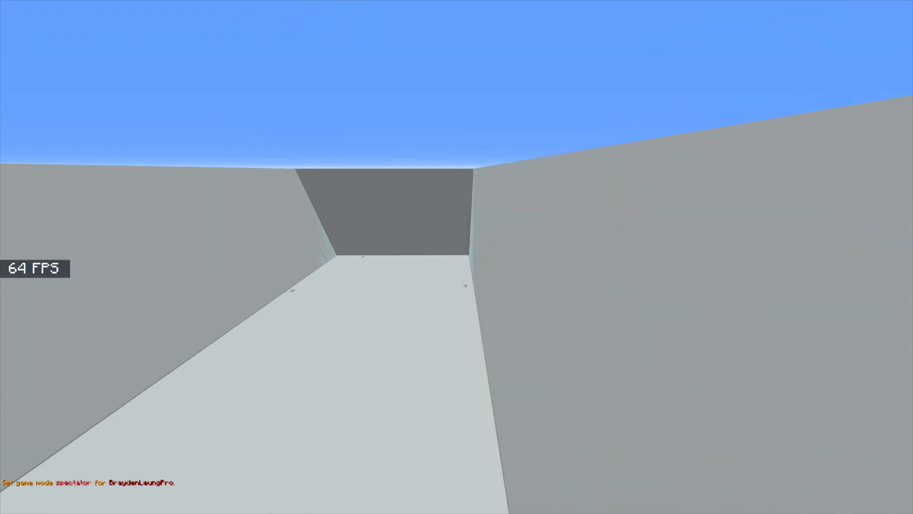
type("t/gamemode creative")
key("Return")
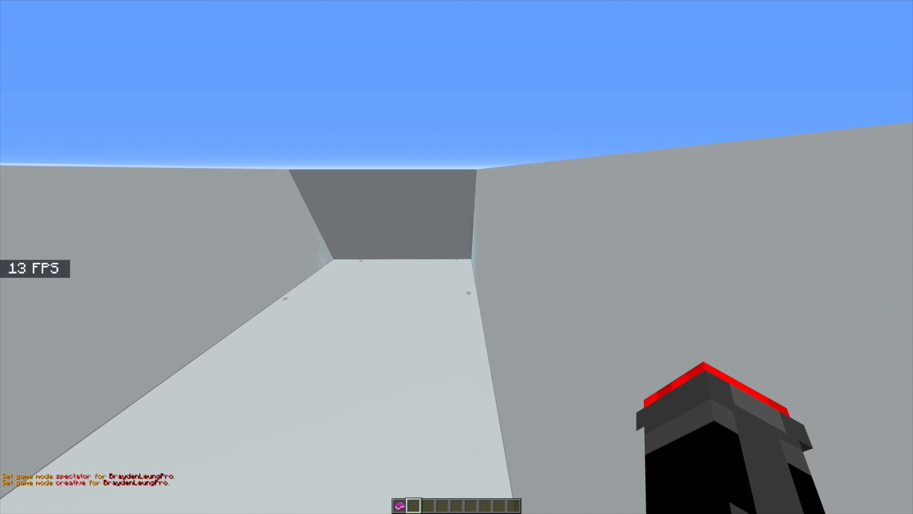
key("F5")
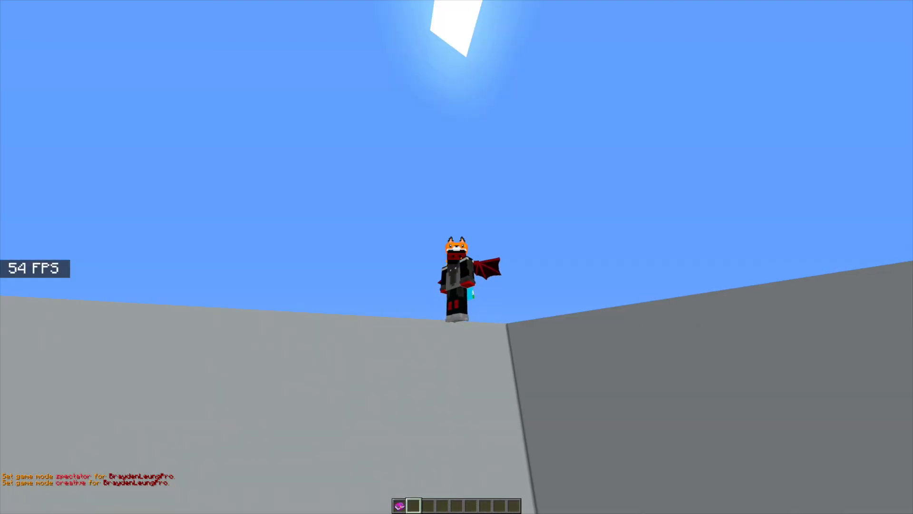